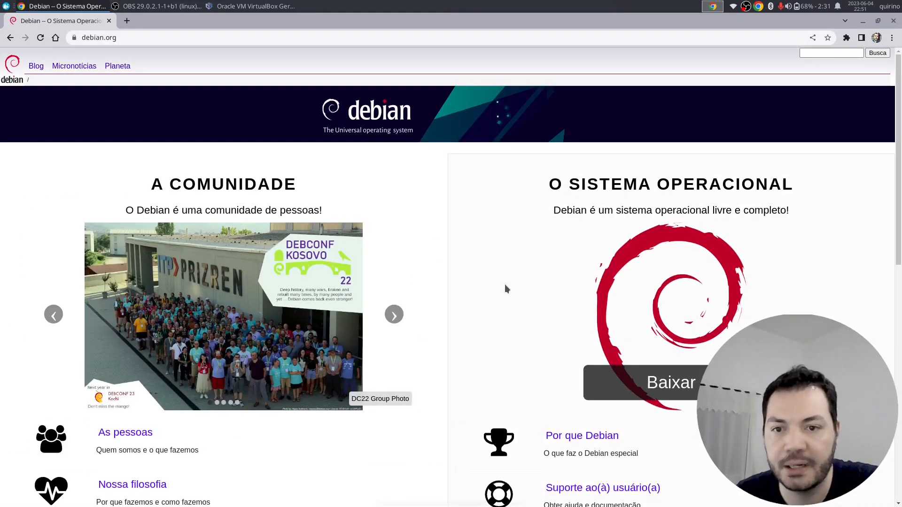
# - Go from debian.org's download page to the unofficial non-free firmware images index
pyautogui.click(677, 384)
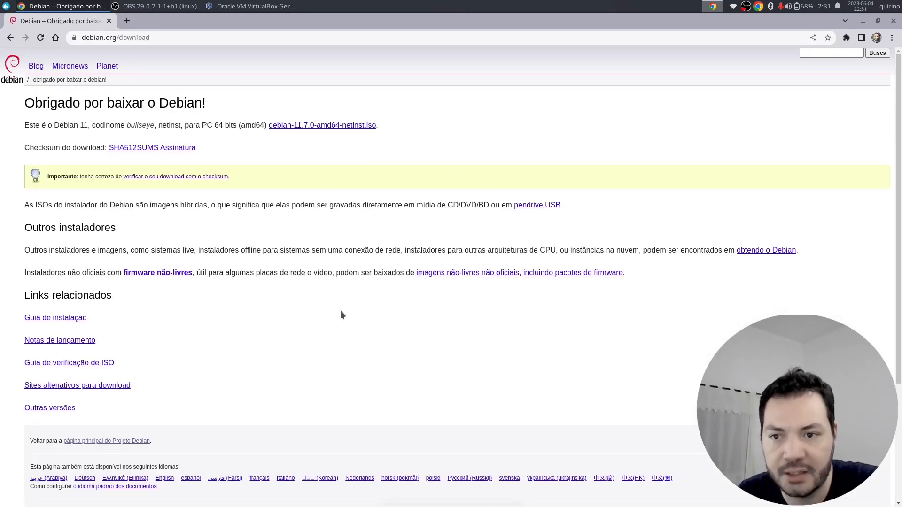
pyautogui.scroll(-2, 343, 275)
pyautogui.scroll(2, 356, 280)
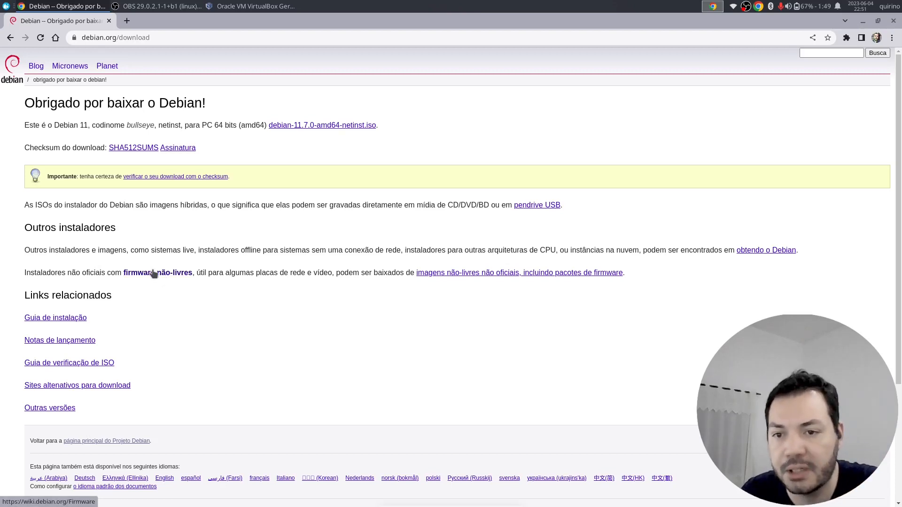
pyautogui.click(480, 276)
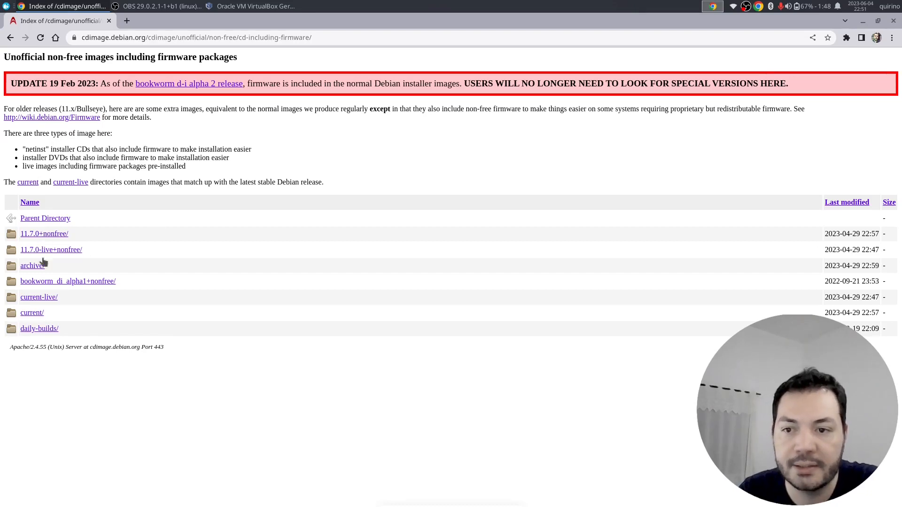
# - Browse to the current/amd64/iso-cd folder, after checking iso-dvd
pyautogui.click(38, 315)
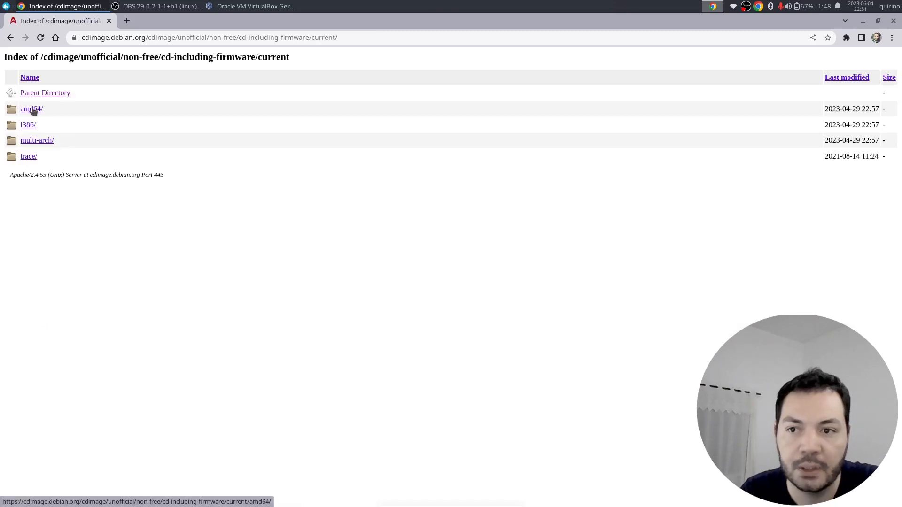
pyautogui.click(31, 111)
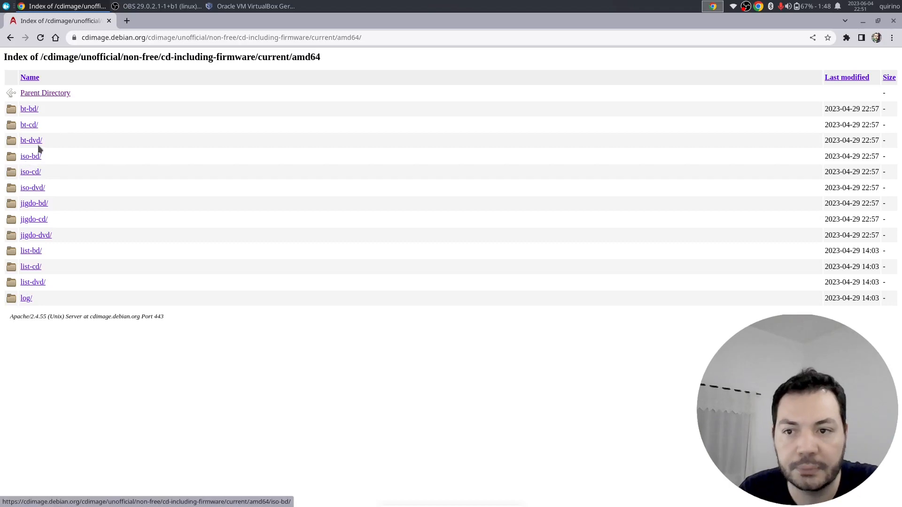
pyautogui.click(39, 188)
pyautogui.scroll(-3, 385, 228)
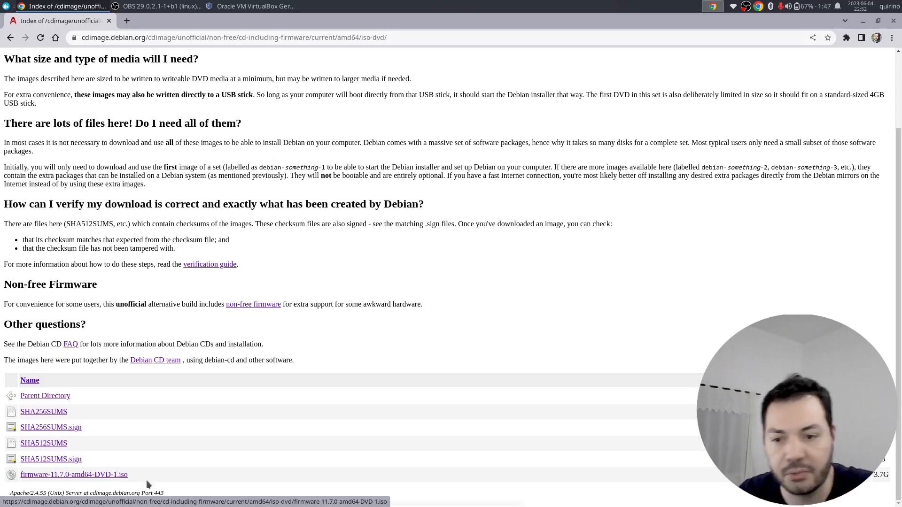
pyautogui.click(59, 396)
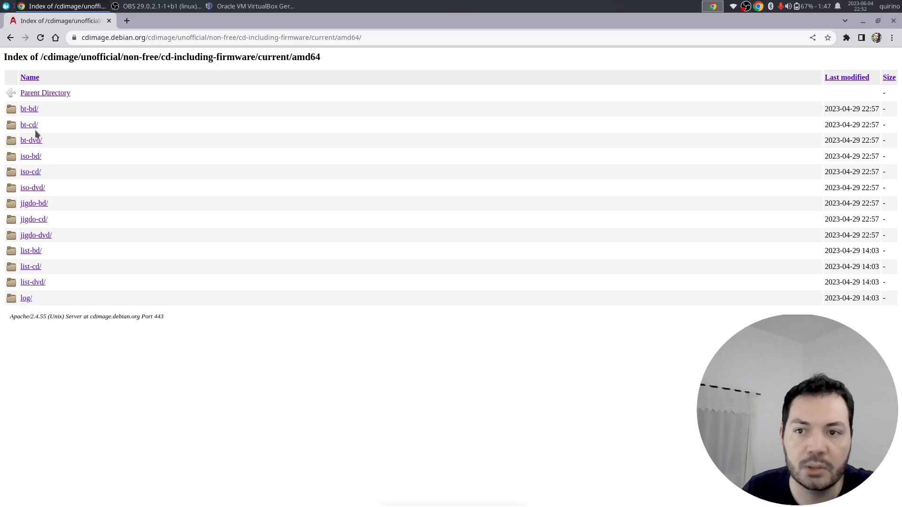
pyautogui.click(32, 174)
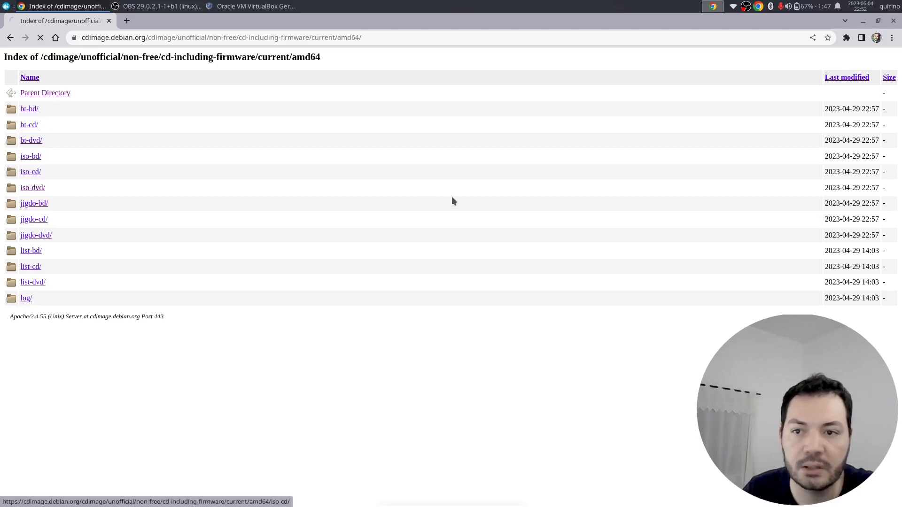
pyautogui.scroll(-3, 413, 249)
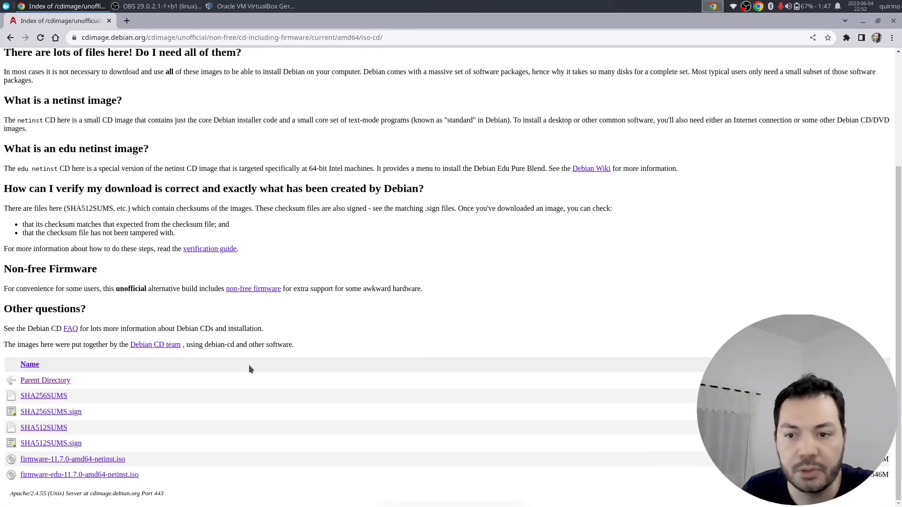
# - Start the firmware-11.7.0-amd64-netinst.iso download, then cancel it from the download shelf
pyautogui.click(81, 463)
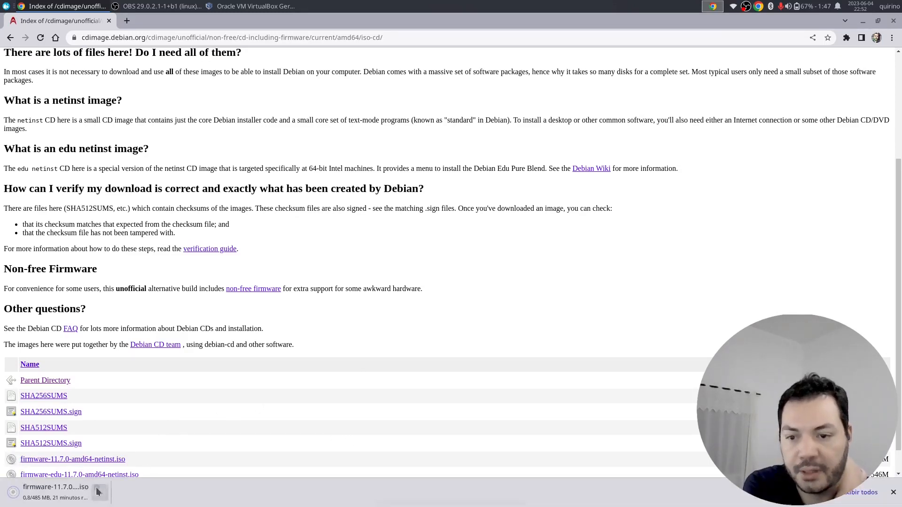
pyautogui.click(99, 492)
pyautogui.click(122, 474)
pyautogui.scroll(3, 121, 202)
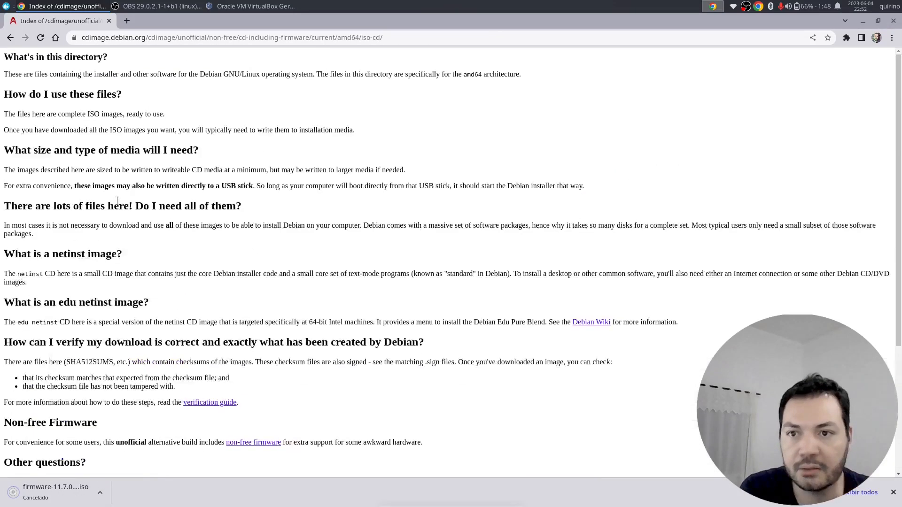
# - Navigate back through the folder listings to Debian's download thank-you page
pyautogui.click(10, 38)
pyautogui.click(25, 37)
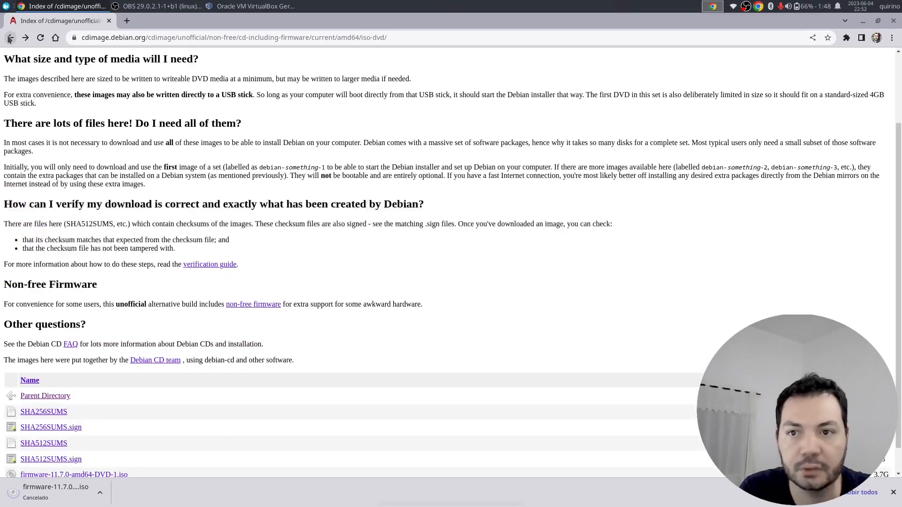
pyautogui.click(10, 37)
pyautogui.click(10, 37)
pyautogui.click(10, 38)
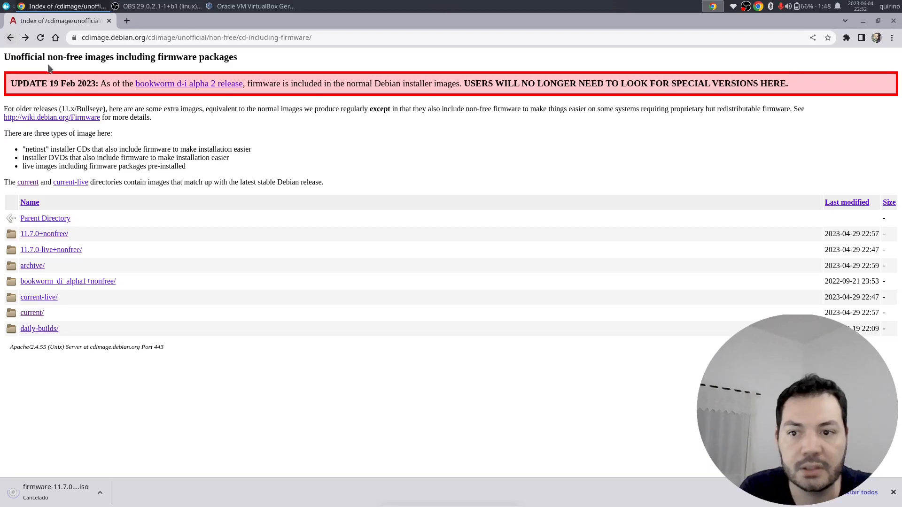
pyautogui.click(10, 41)
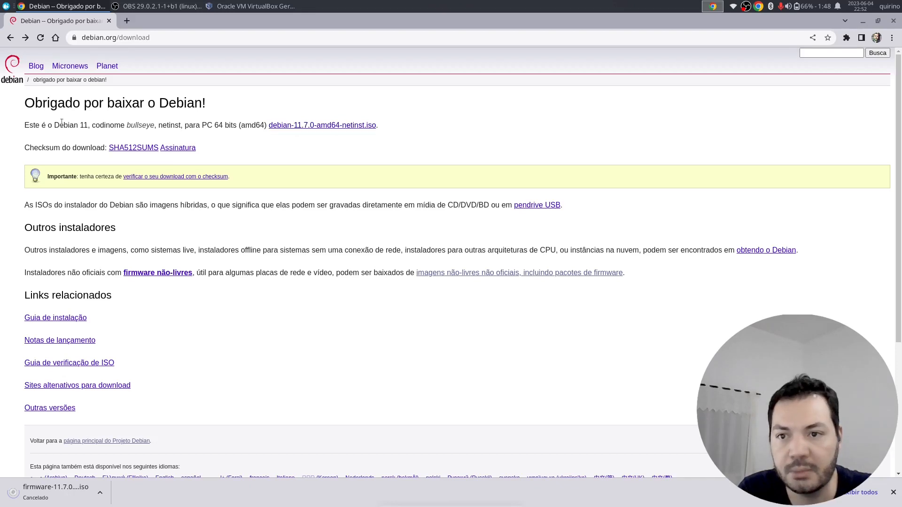
# - Start downloading debian-11.7.0-amd64-netinst.iso by opening its link in a new tab
pyautogui.moveTo(49, 125); pyautogui.dragTo(208, 125)
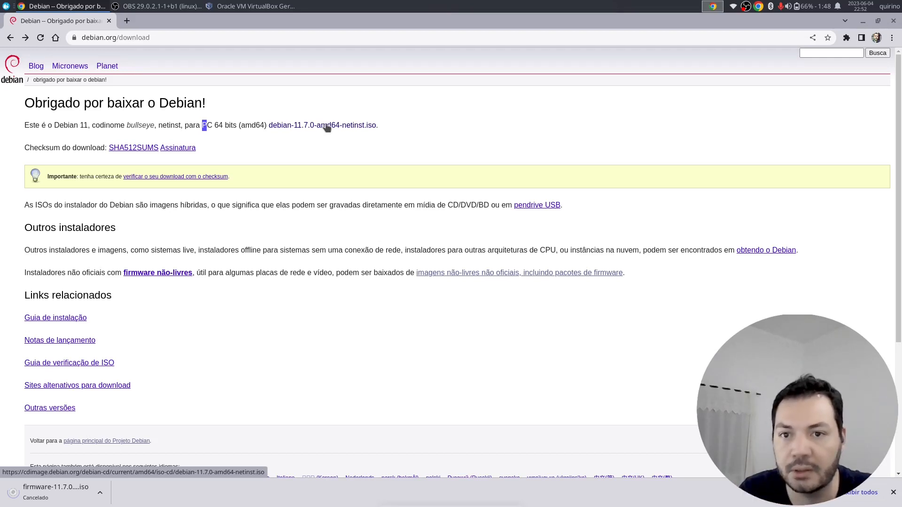
pyautogui.rightClick(327, 128)
pyautogui.click(342, 133)
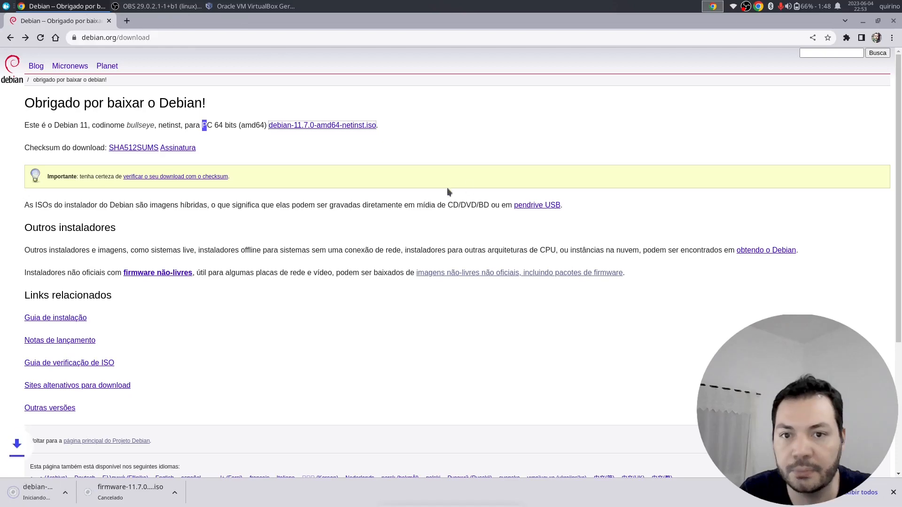
# - Read the FAQ on writing hybrid installer ISOs to USB
pyautogui.moveTo(76, 205); pyautogui.dragTo(483, 201)
pyautogui.click(533, 206)
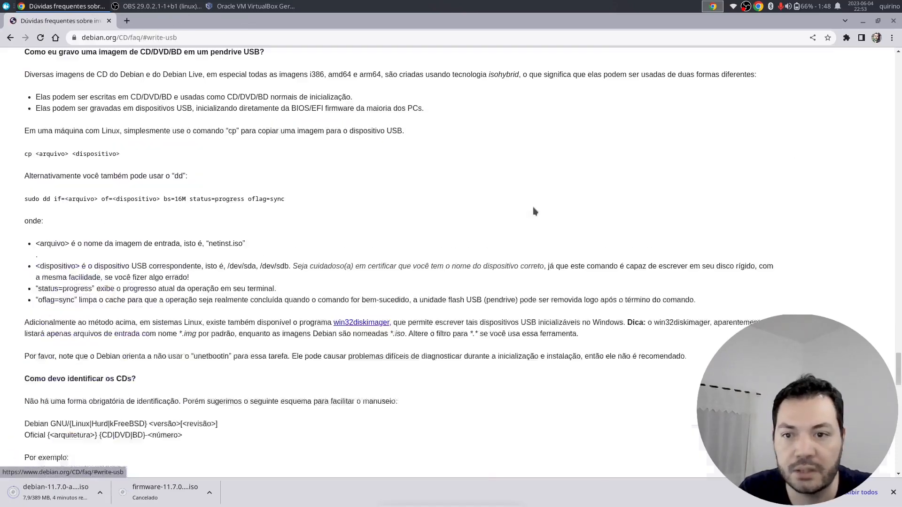
pyautogui.scroll(-20, 518, 229)
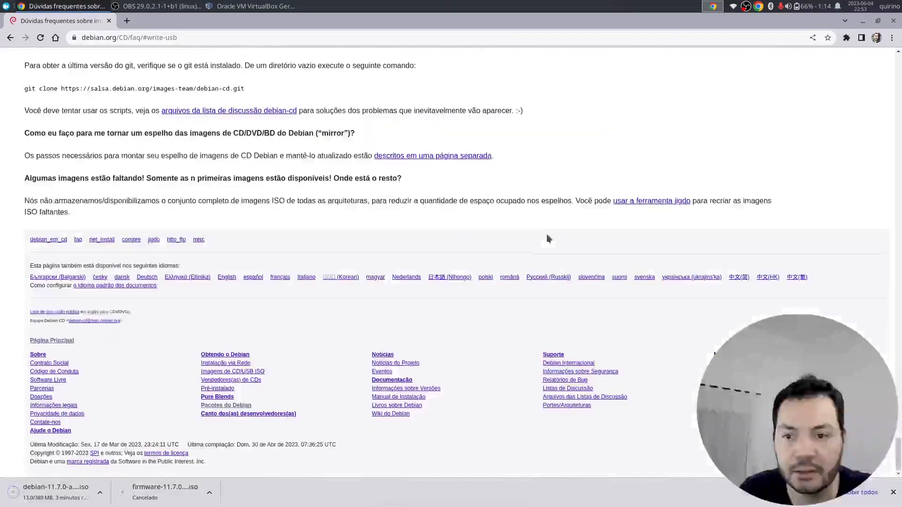
pyautogui.click(62, 240)
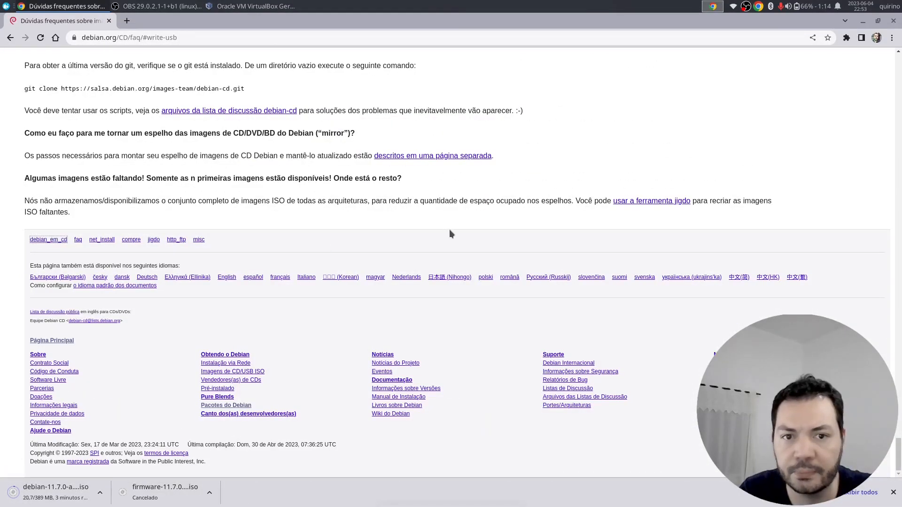
pyautogui.scroll(15, 452, 234)
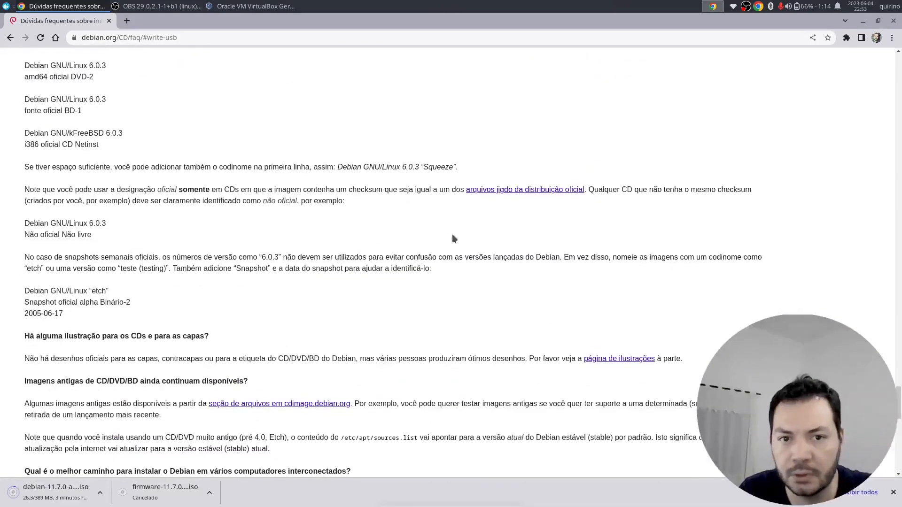
pyautogui.scroll(5, 452, 234)
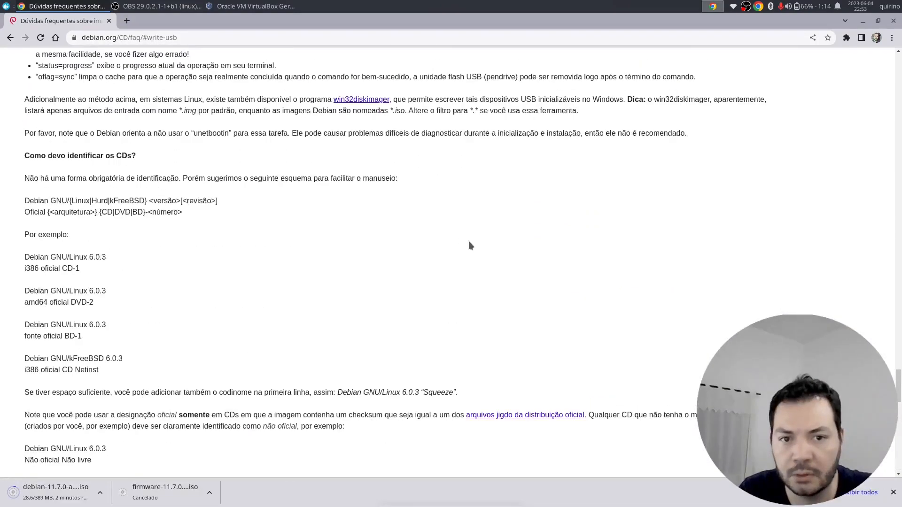
# - Browse the jigdo image files page, highlighting the DVD amd64 entry
pyautogui.click(530, 416)
pyautogui.rightClick(382, 200)
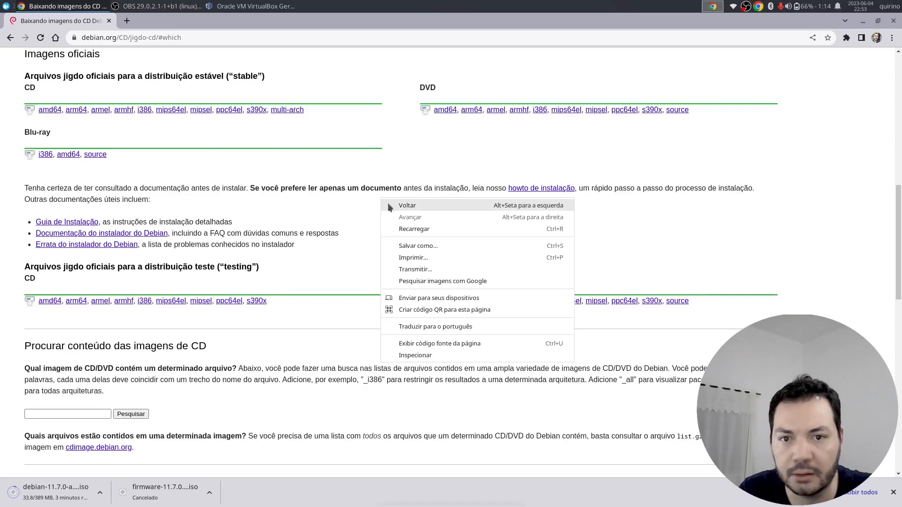
pyautogui.click(295, 173)
pyautogui.scroll(2, 329, 178)
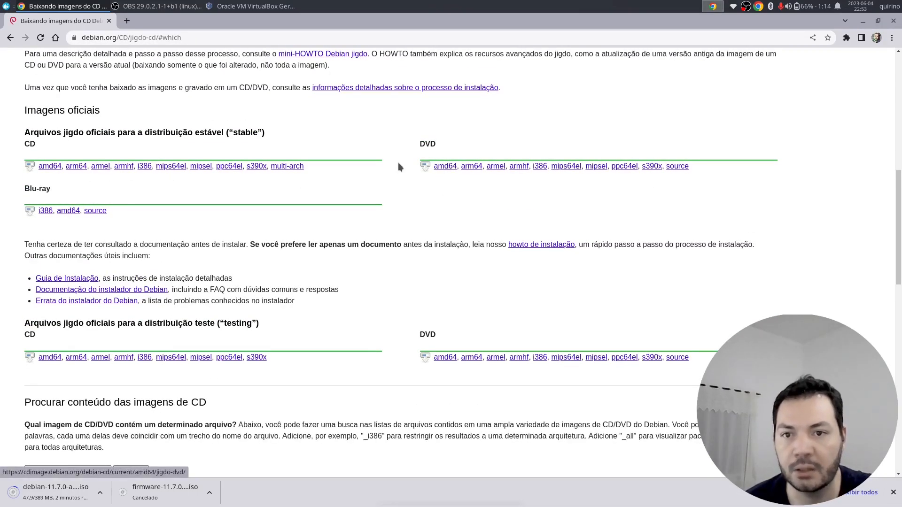
pyautogui.moveTo(419, 170); pyautogui.dragTo(457, 167)
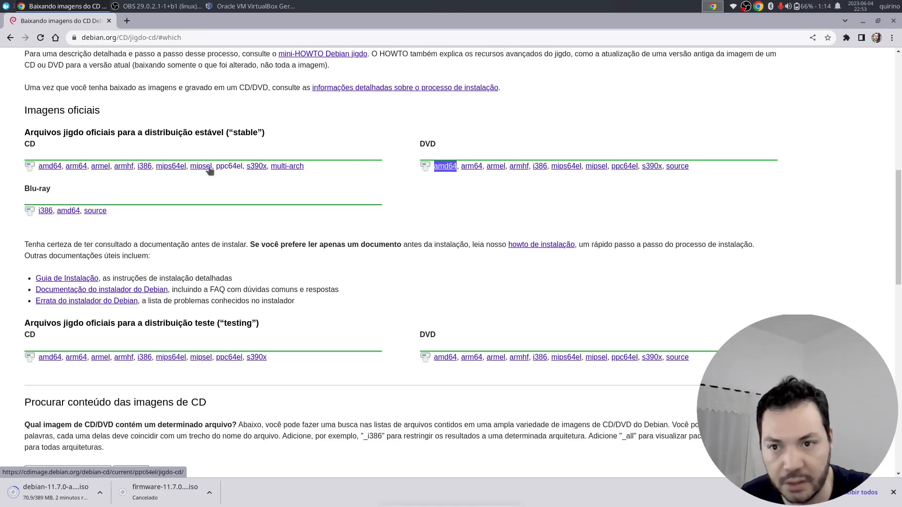
pyautogui.click(139, 130)
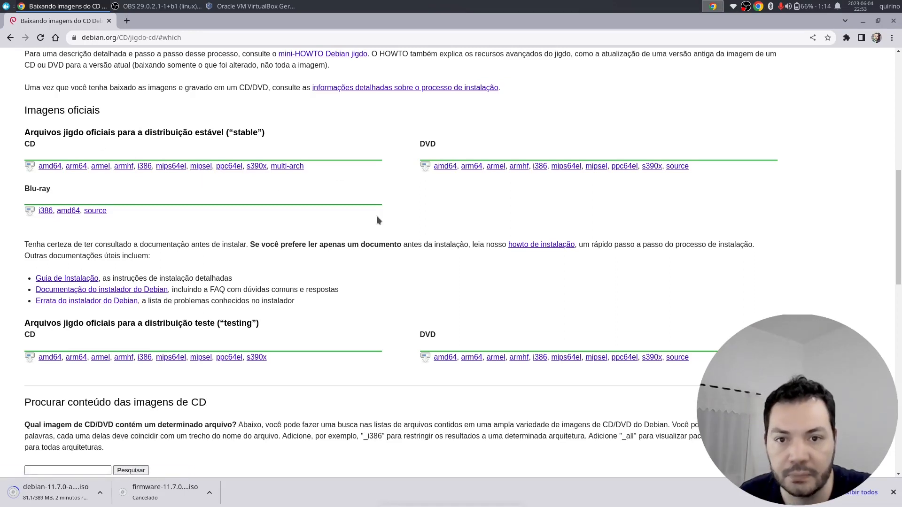
pyautogui.scroll(2, 380, 220)
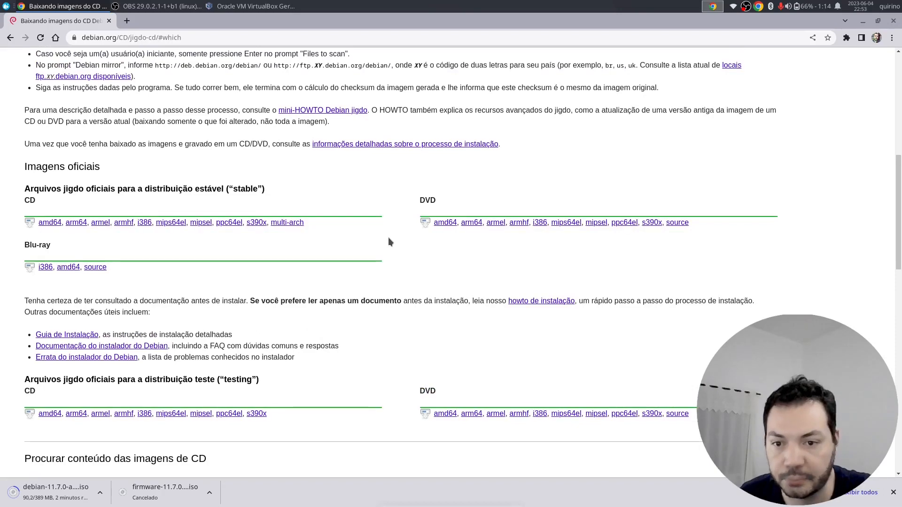
pyautogui.scroll(10, 386, 239)
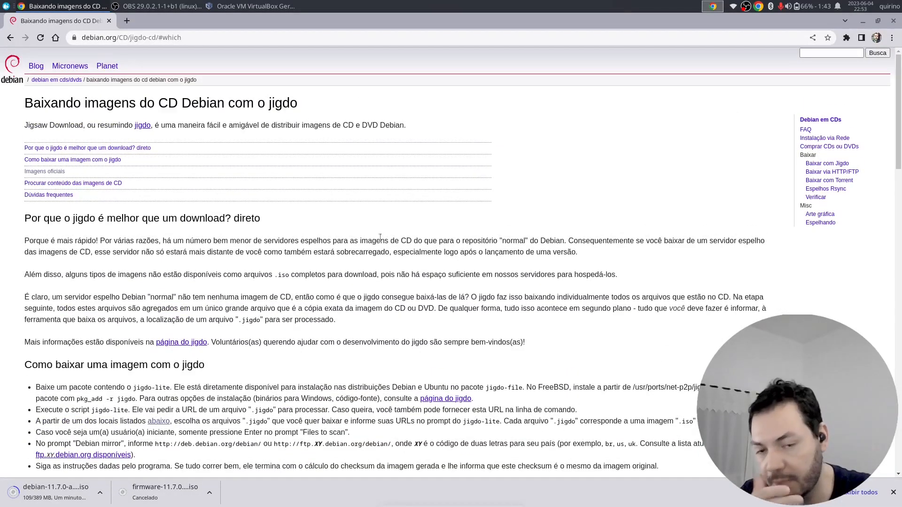
# - Return to the USB-writing FAQ and show the Downloads page with Ctrl+J
pyautogui.rightClick(353, 247)
pyautogui.click(366, 254)
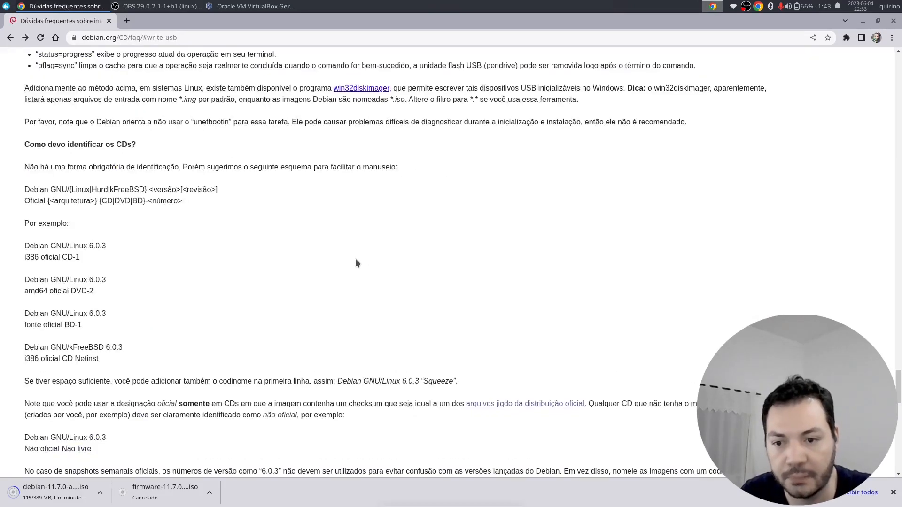
pyautogui.hotkey('ctrl', 'j')
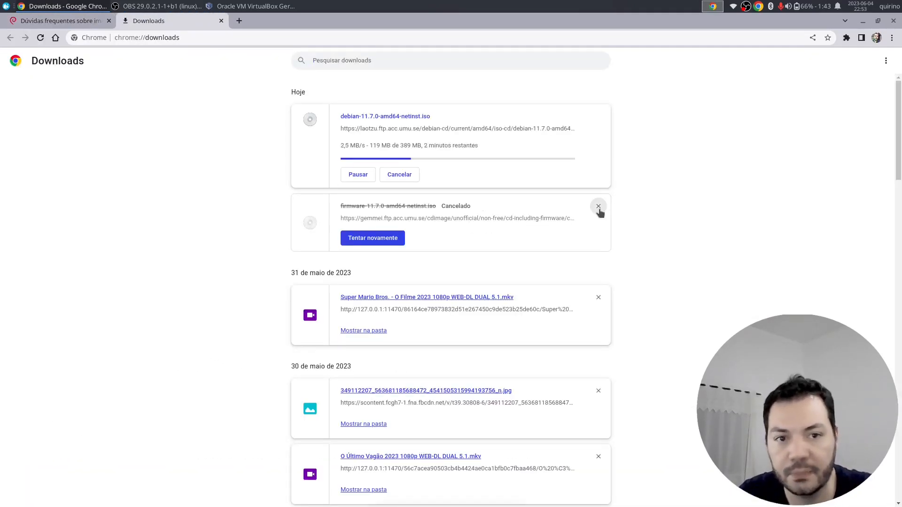
# - Remove the cancelled firmware entry and old downloads, waiting for the netinst ISO to complete
pyautogui.click(598, 206)
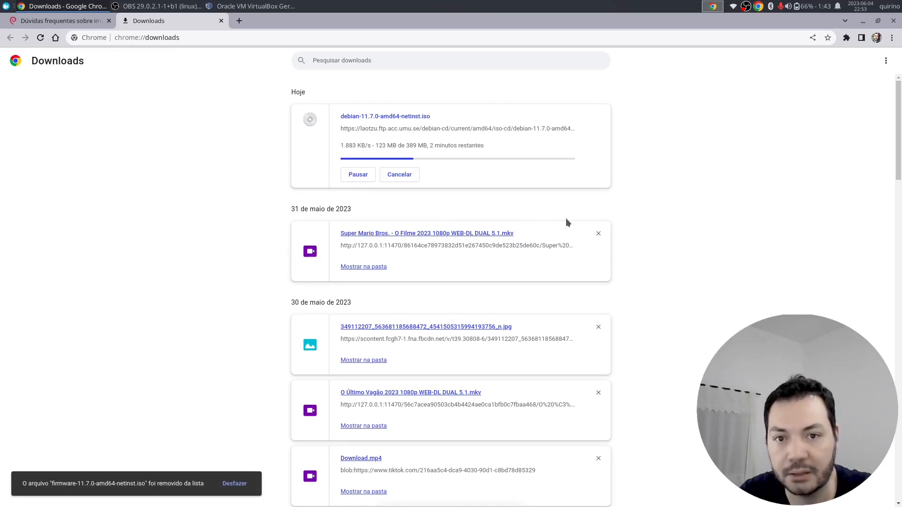
pyautogui.click(599, 234)
pyautogui.click(598, 234)
pyautogui.click(598, 234)
pyautogui.click(599, 234)
pyautogui.click(599, 234)
pyautogui.click(599, 234)
pyautogui.click(598, 234)
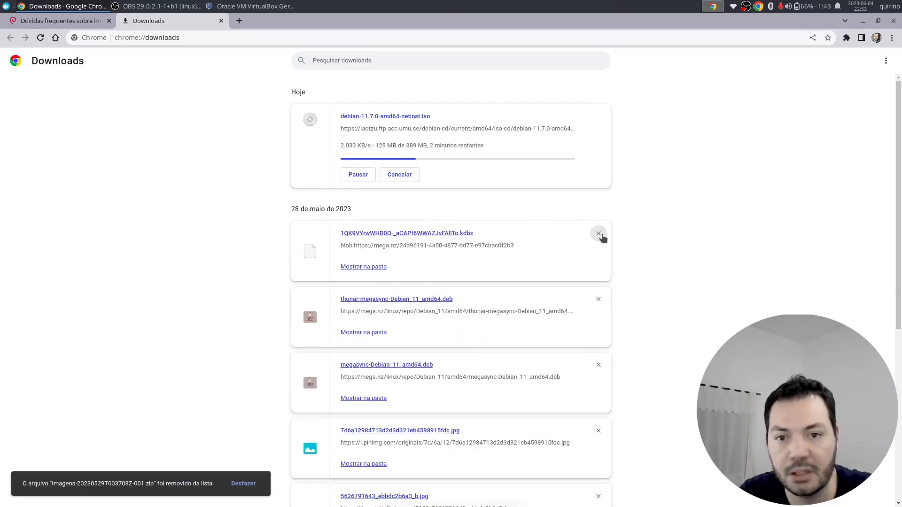
pyautogui.click(599, 234)
pyautogui.click(598, 234)
pyautogui.click(599, 234)
pyautogui.click(599, 234)
pyautogui.click(599, 234)
pyautogui.click(599, 234)
pyautogui.click(599, 234)
pyautogui.click(599, 234)
pyautogui.click(598, 234)
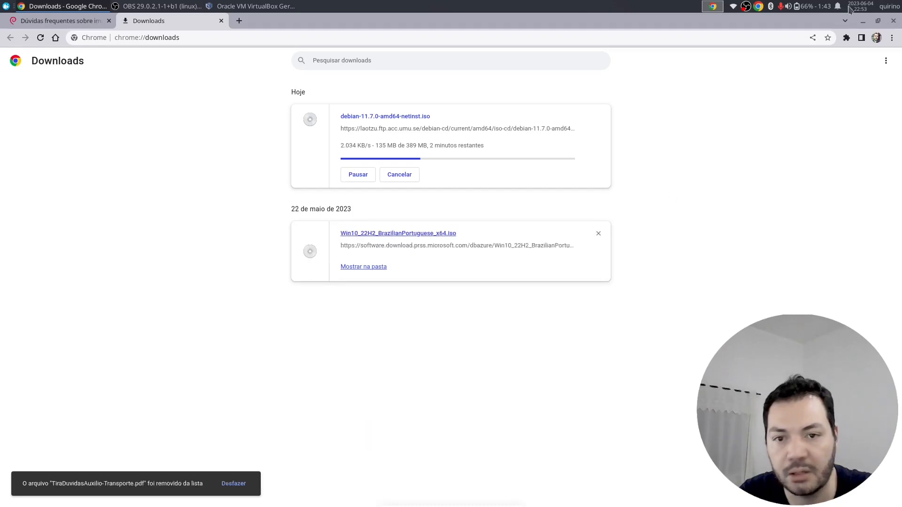
pyautogui.click(599, 234)
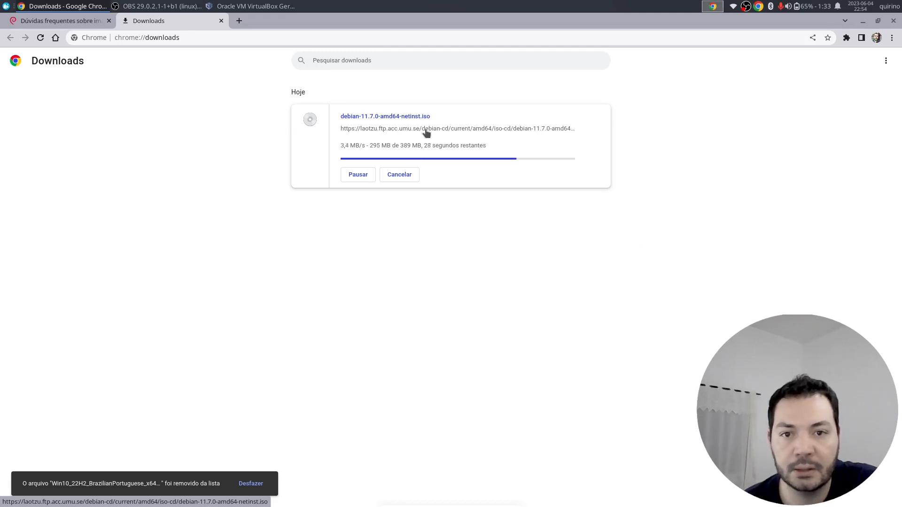
pyautogui.moveTo(340, 146); pyautogui.dragTo(490, 147)
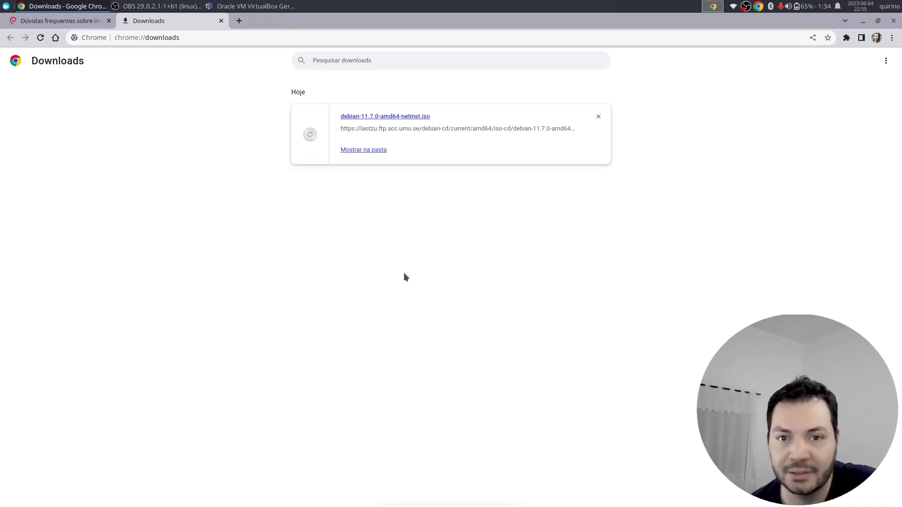
# - Show the downloaded ISO in its folder, close Chrome and bring VirtualBox Manager forward
pyautogui.click(379, 150)
pyautogui.click(221, 21)
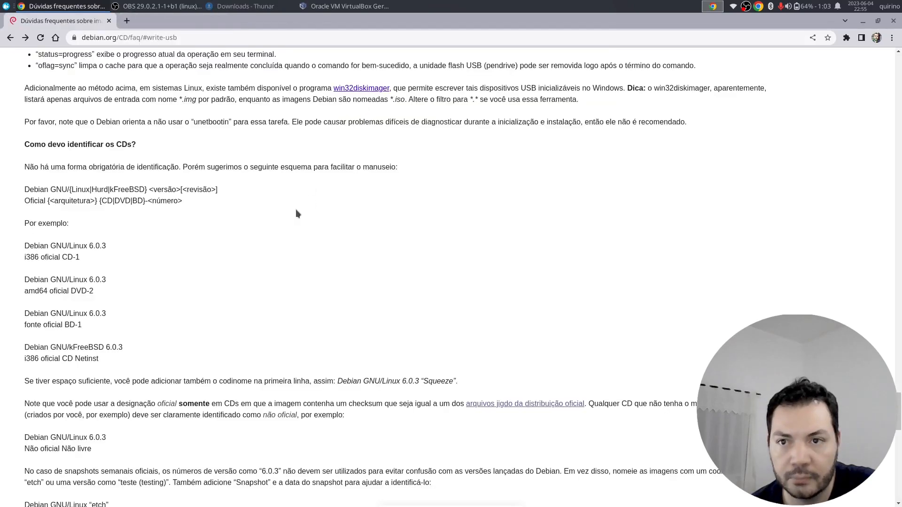
pyautogui.click(893, 21)
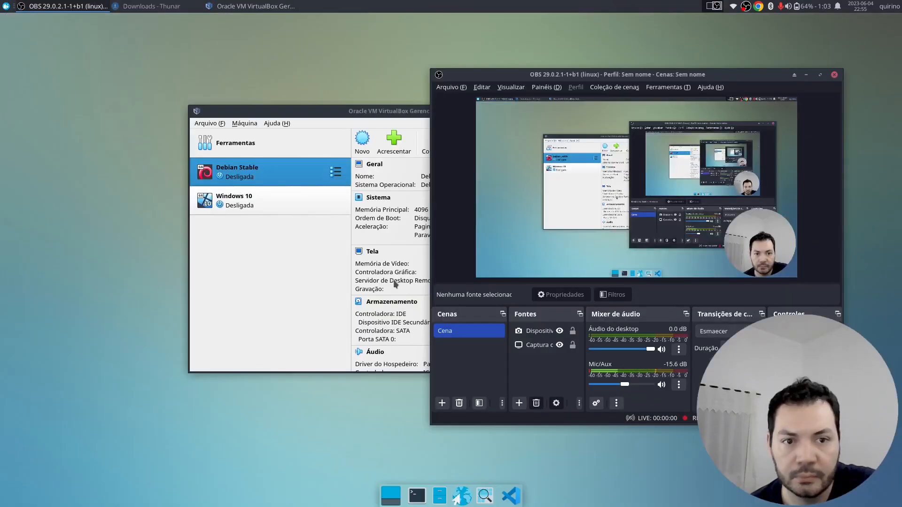
pyautogui.click(319, 110)
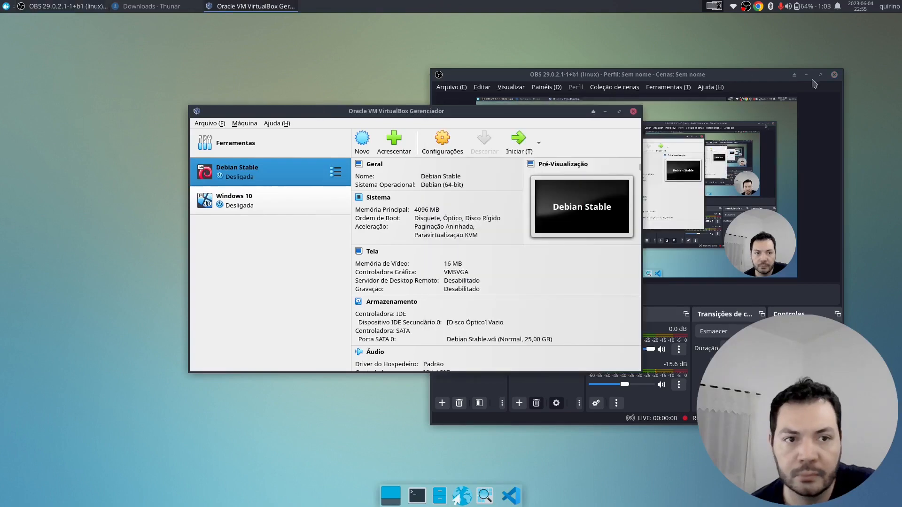
pyautogui.click(806, 74)
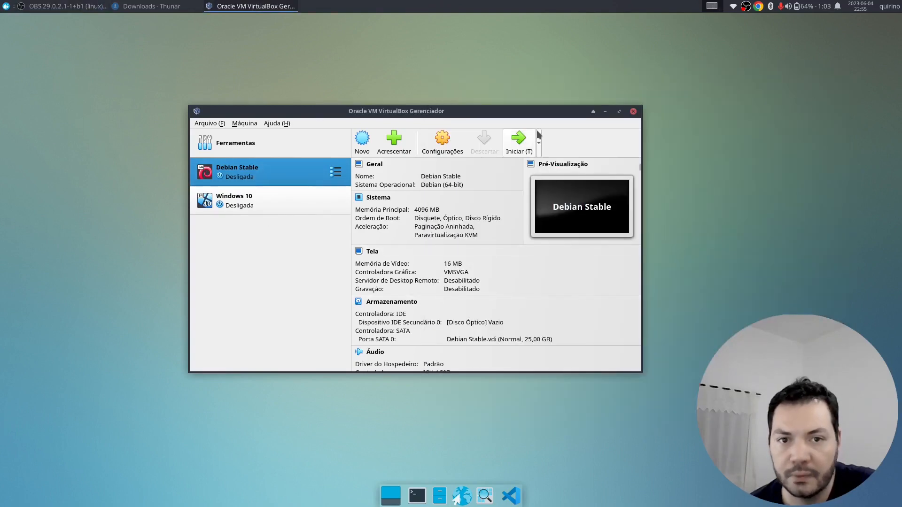
# - Start the Debian Stable VM and choose another DVD image to mount
pyautogui.click(519, 140)
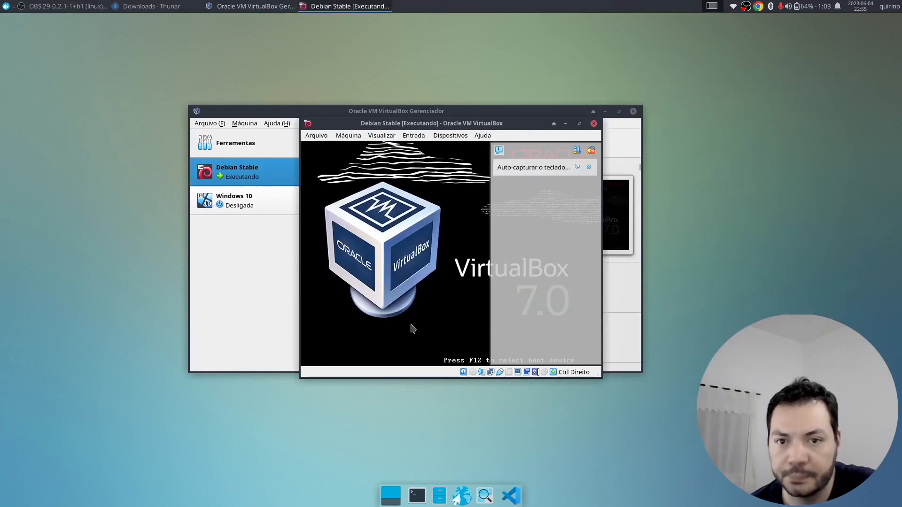
pyautogui.click(323, 136)
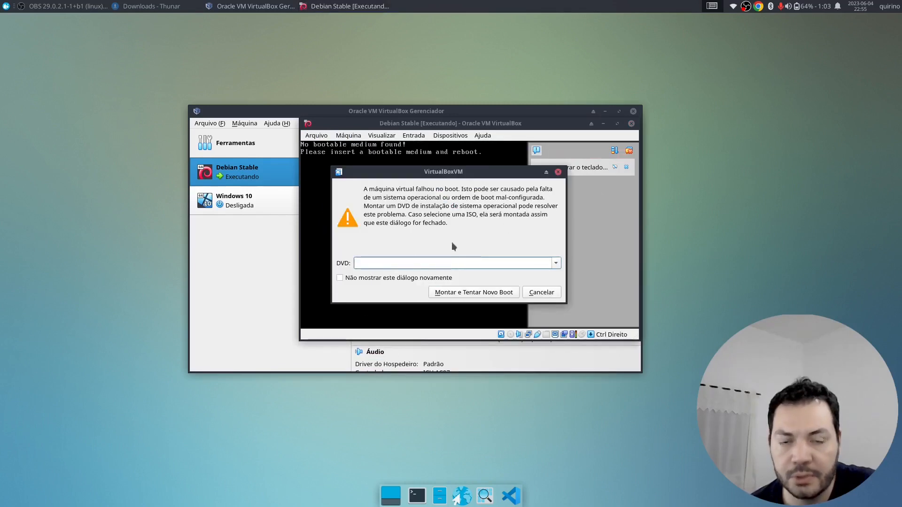
pyautogui.click(557, 263)
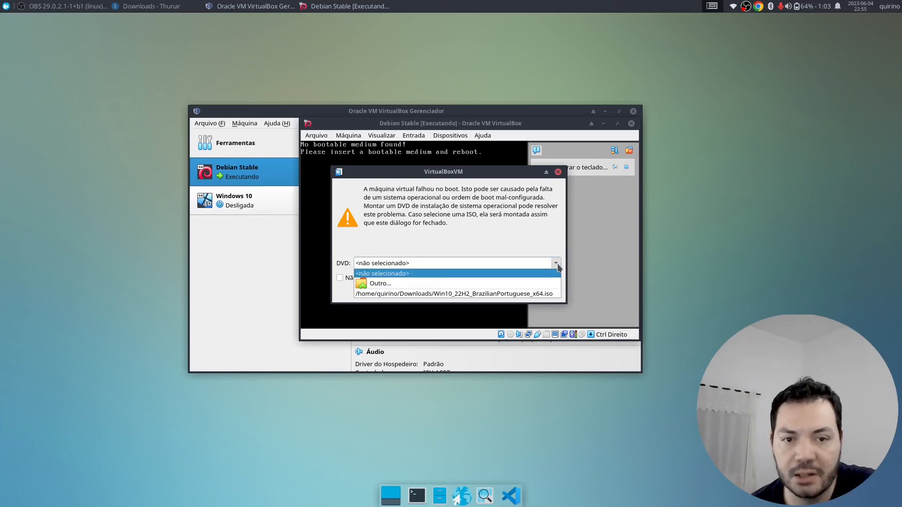
pyautogui.click(397, 284)
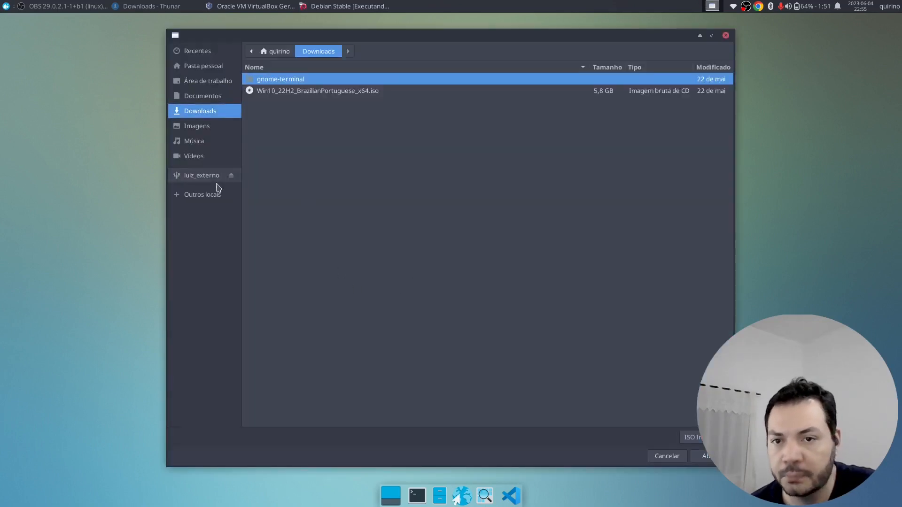
# - Pick debian-11.7.0-amd64-netinst.iso from Instaladores/Sistemas Operacionais on luiz_externo and retry booting
pyautogui.click(207, 177)
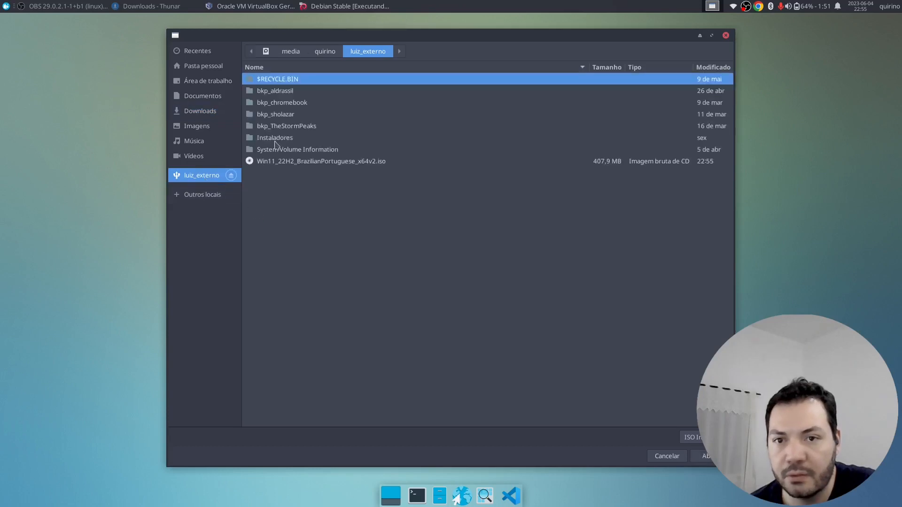
pyautogui.click(278, 149)
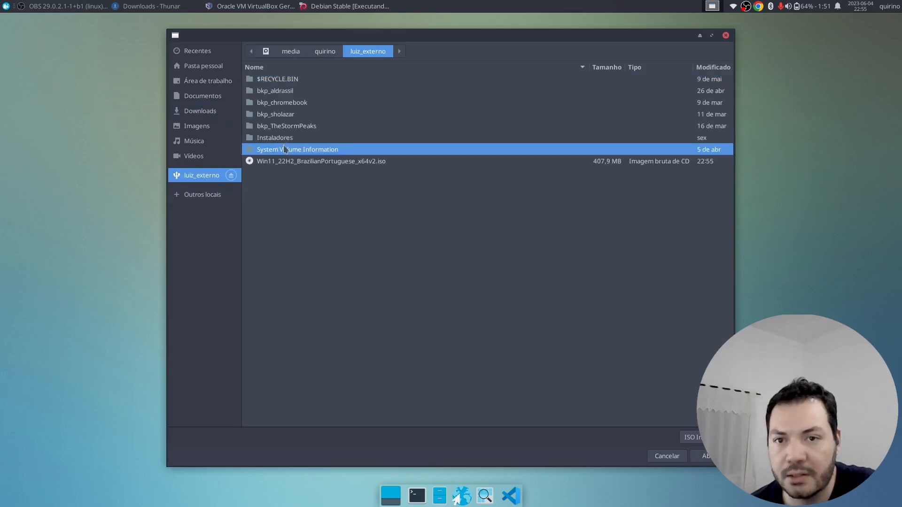
pyautogui.doubleClick(284, 138)
pyautogui.doubleClick(291, 152)
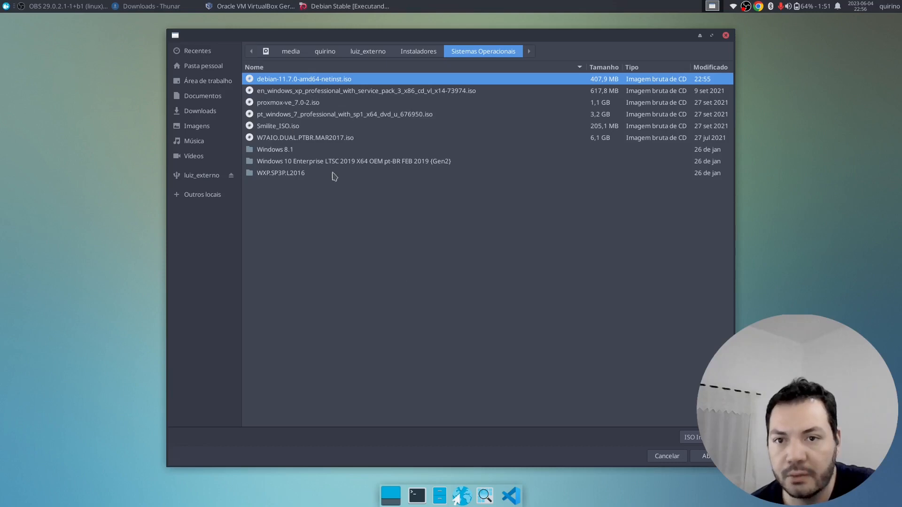
pyautogui.click(704, 457)
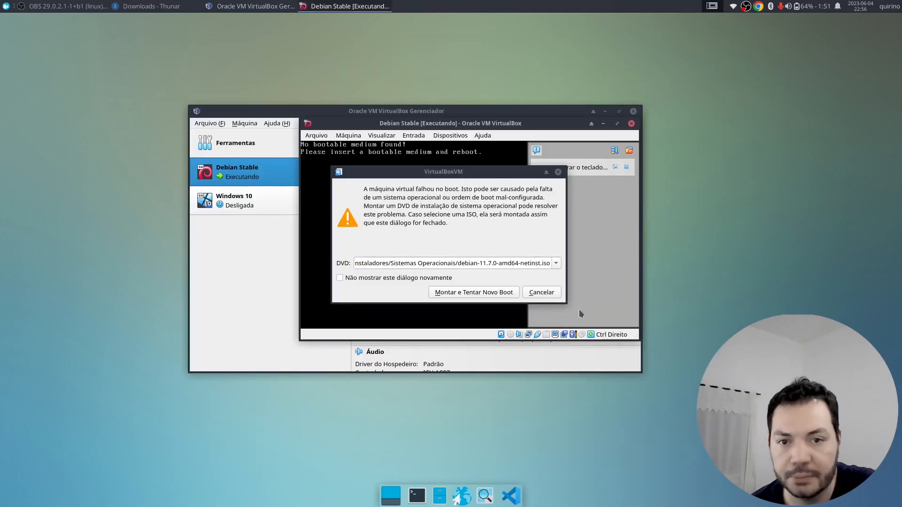
pyautogui.click(474, 294)
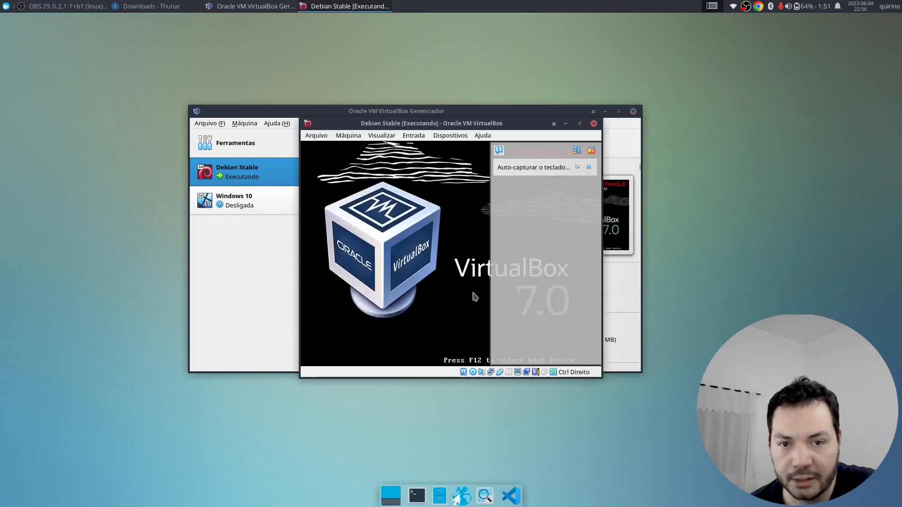
pyautogui.click(591, 151)
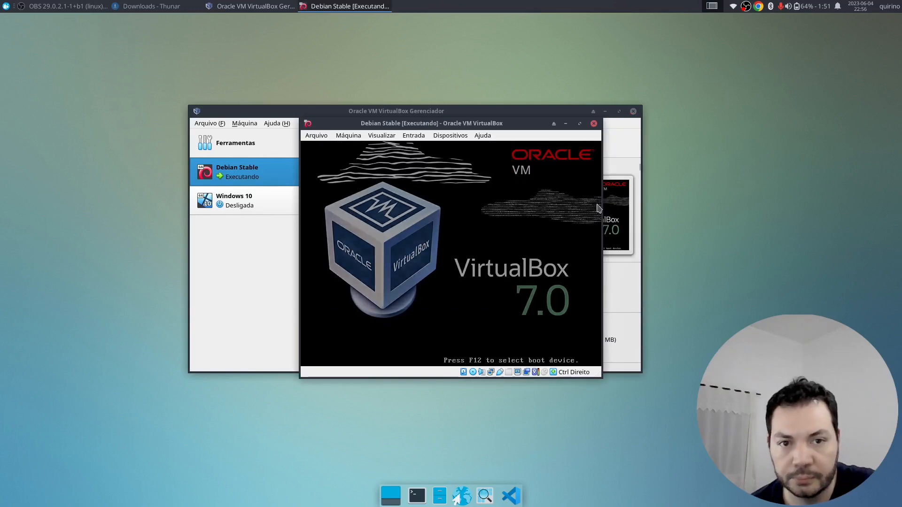
pyautogui.moveTo(602, 208)
pyautogui.mouseDown()
pyautogui.moveTo(714, 202)
pyautogui.moveTo(610, 202)
pyautogui.mouseUp()
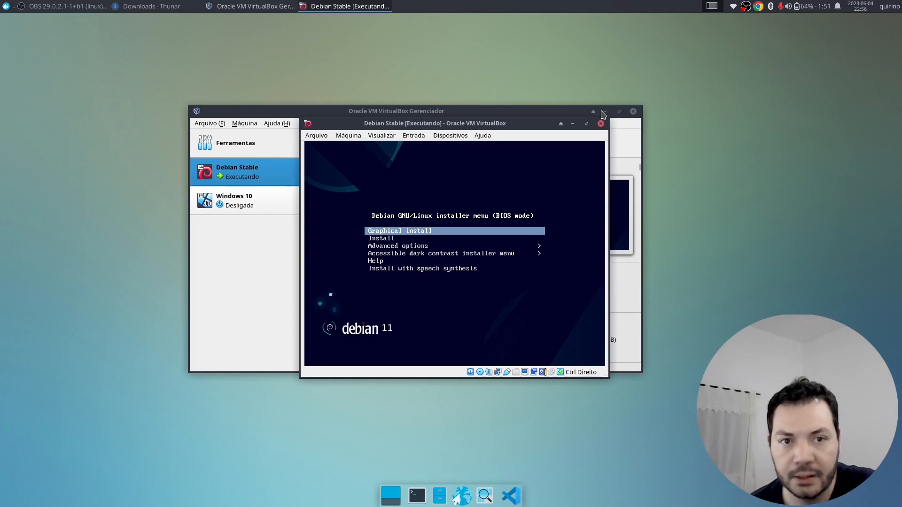
# - Power off the Debian Stable VM via 'Desligar a máquina' and start it again from the Manager
pyautogui.click(605, 112)
pyautogui.click(218, 6)
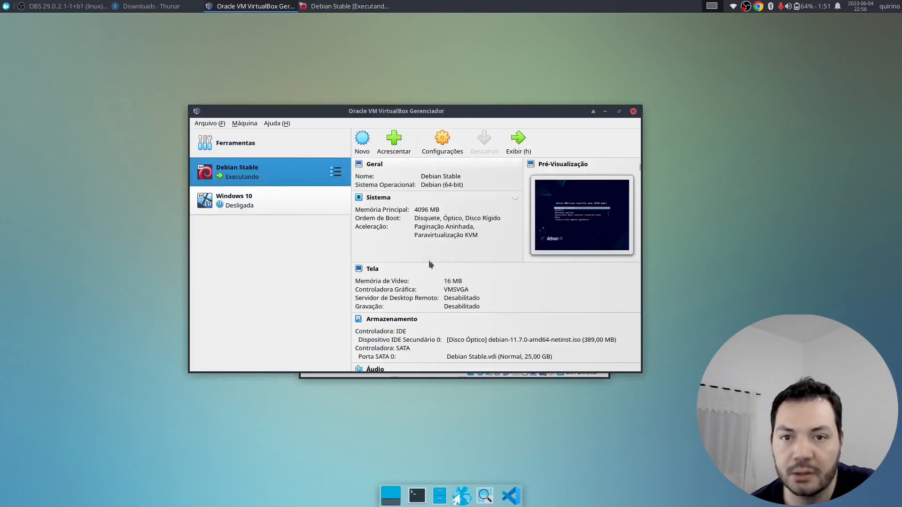
pyautogui.click(606, 112)
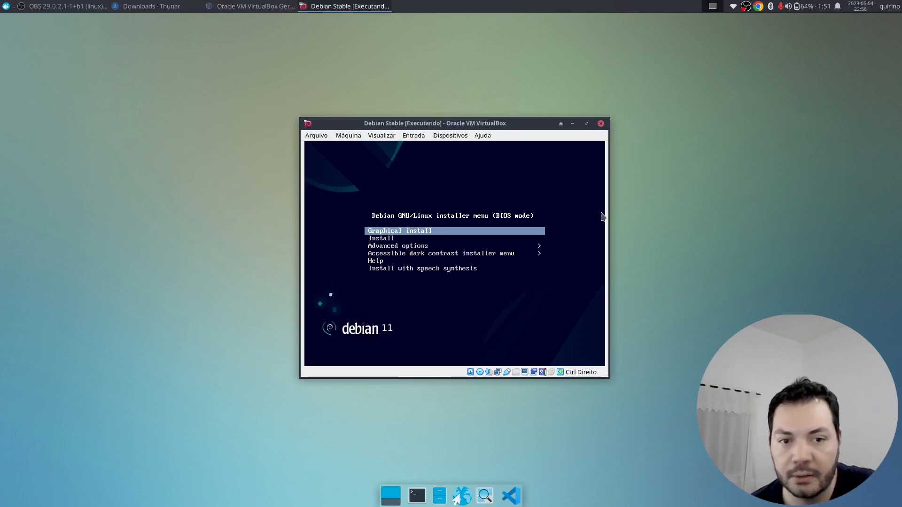
pyautogui.click(601, 124)
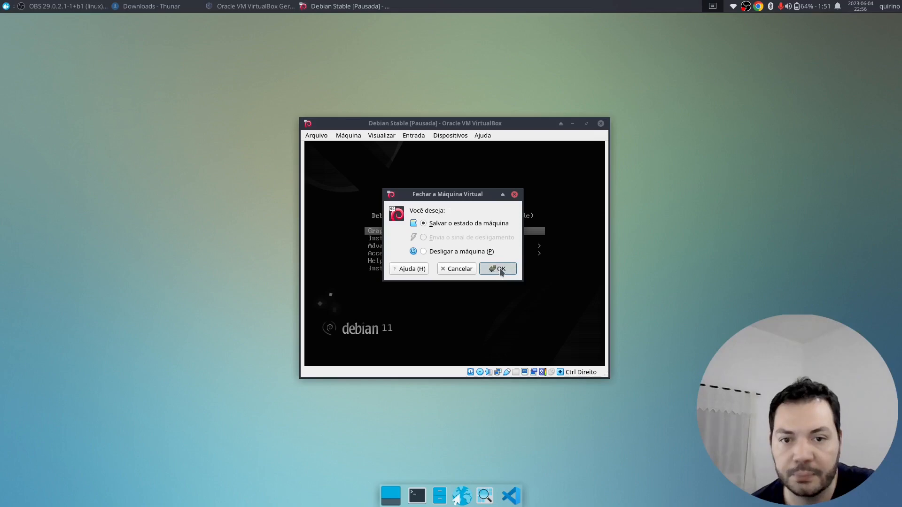
pyautogui.click(475, 253)
pyautogui.click(497, 269)
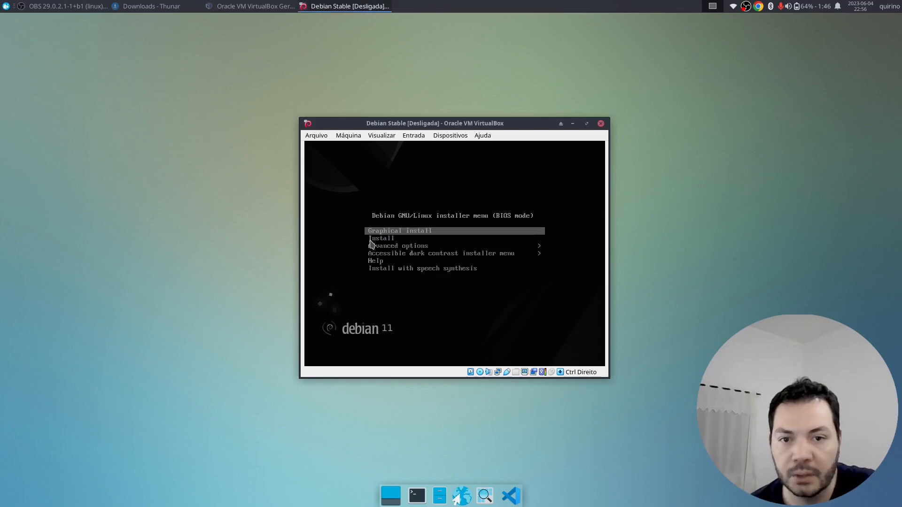
pyautogui.click(254, 6)
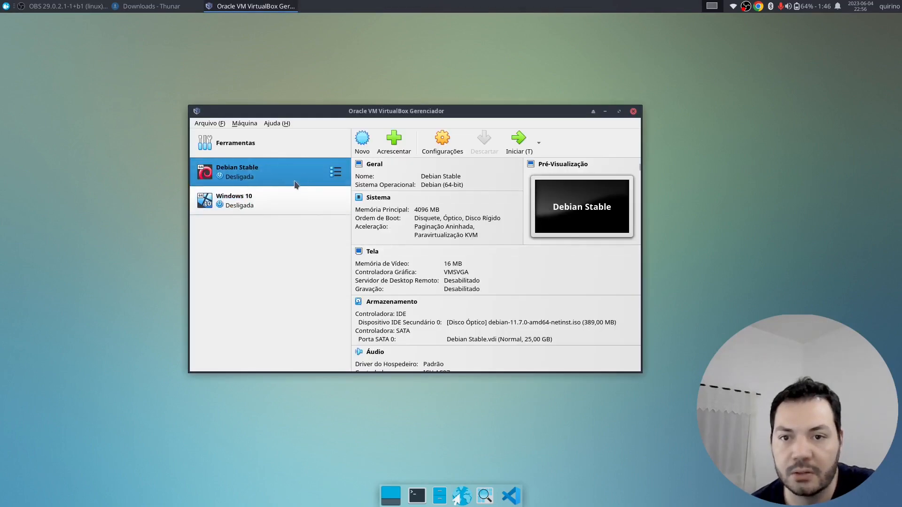
pyautogui.click(519, 139)
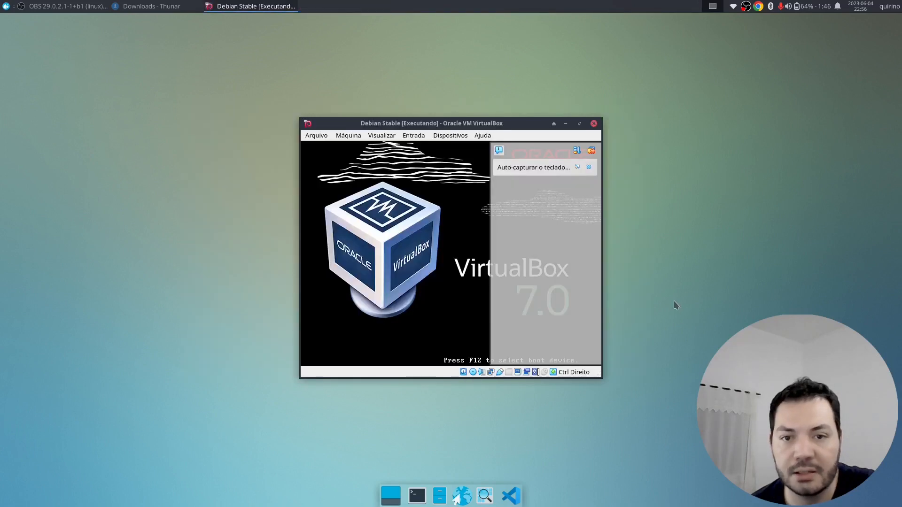
# - Launch 'Graphical install' from the Debian boot menu and recentre the VM window
pyautogui.click(592, 151)
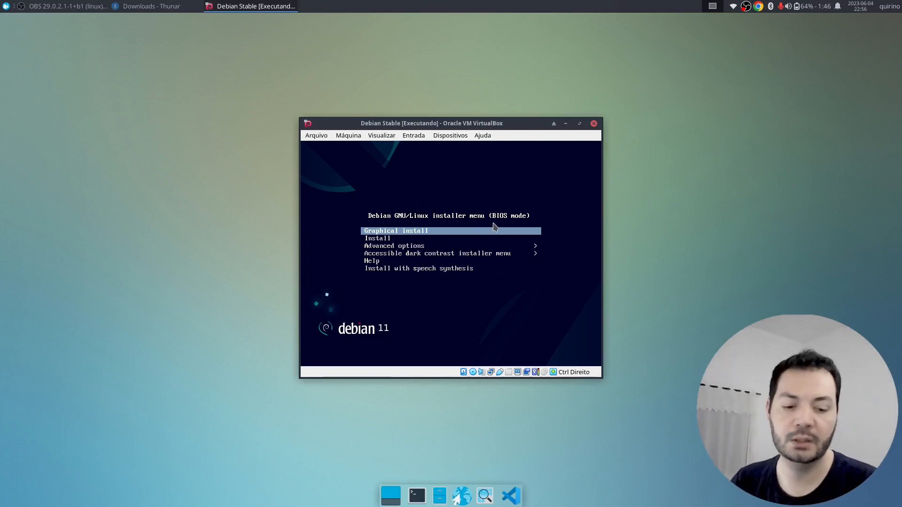
pyautogui.press('Down')
pyautogui.press('Up')
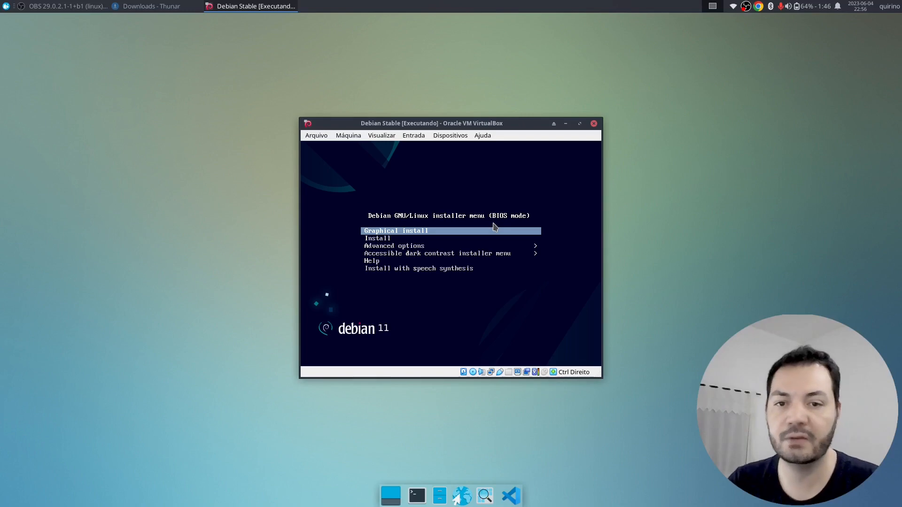
pyautogui.press('Down')
pyautogui.press('Up')
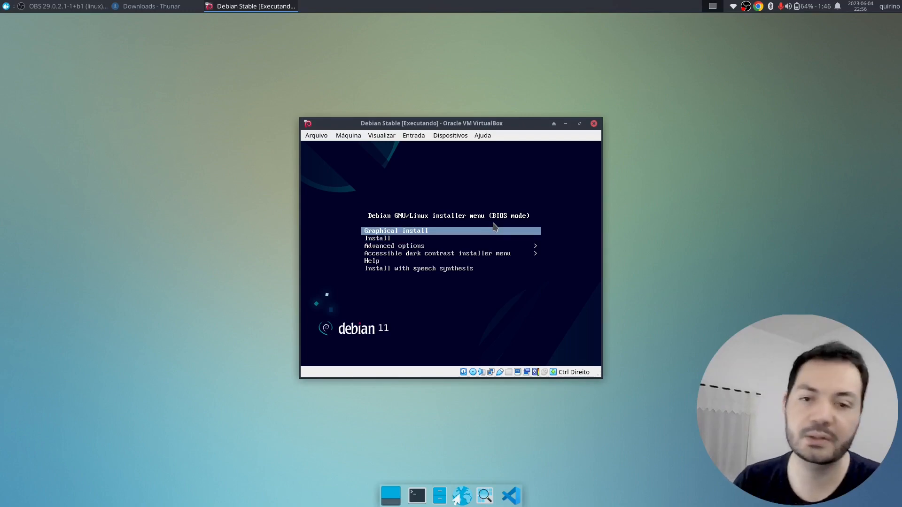
pyautogui.press('Down')
pyautogui.press('Up')
pyautogui.press('Down')
pyautogui.press('Up')
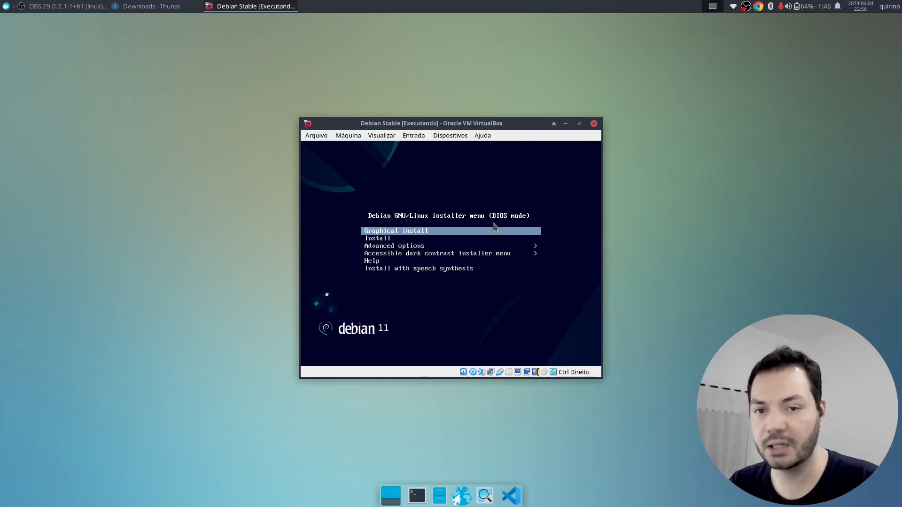
pyautogui.press('Down')
pyautogui.press('Up')
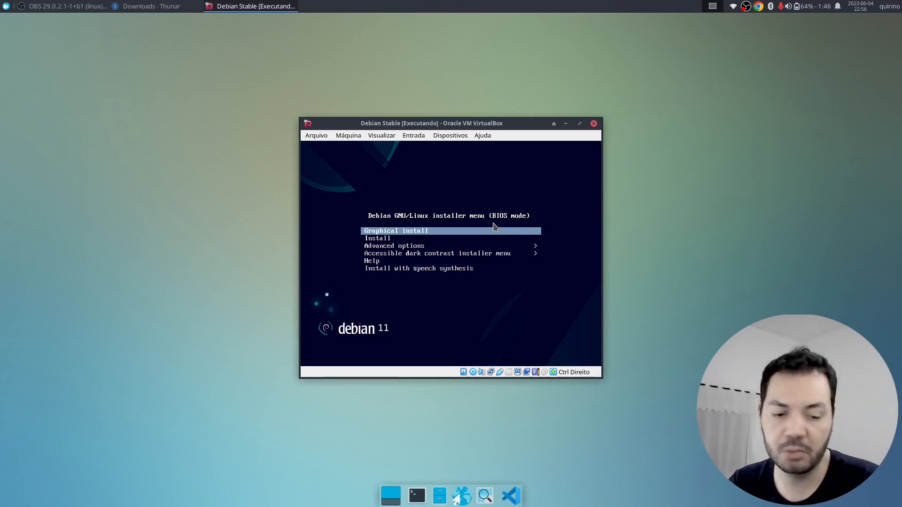
pyautogui.press('Down')
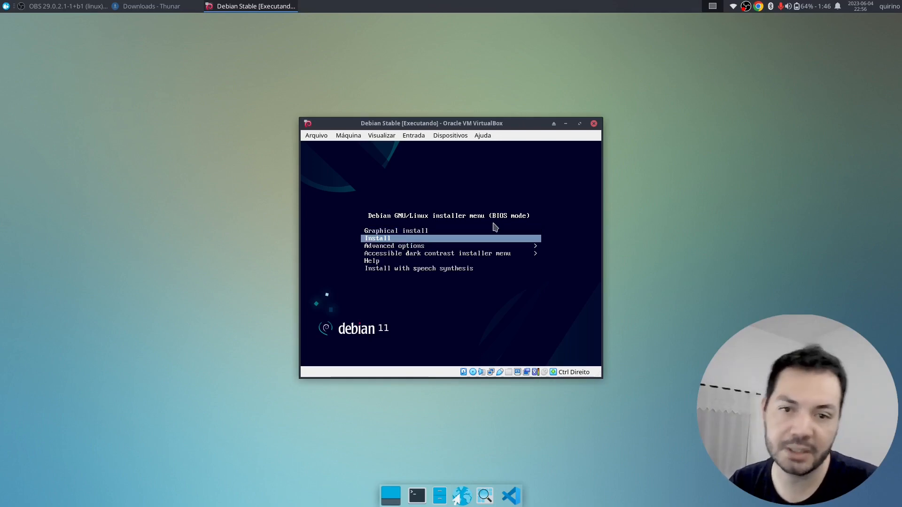
pyautogui.press('Up')
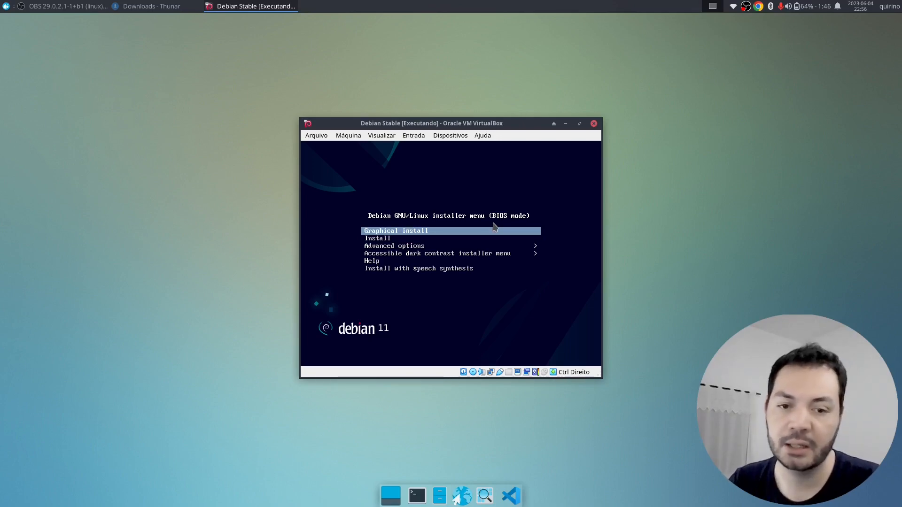
pyautogui.press('Down')
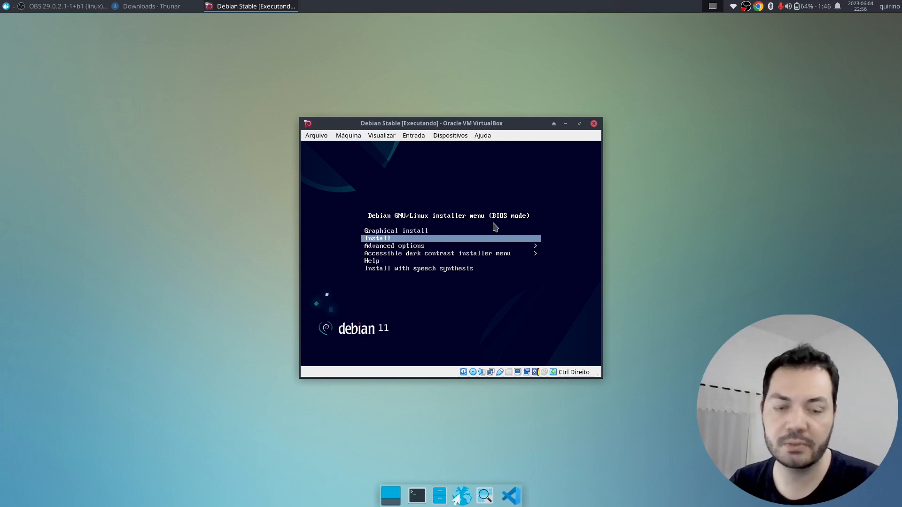
pyautogui.press('Up')
pyautogui.press('Return')
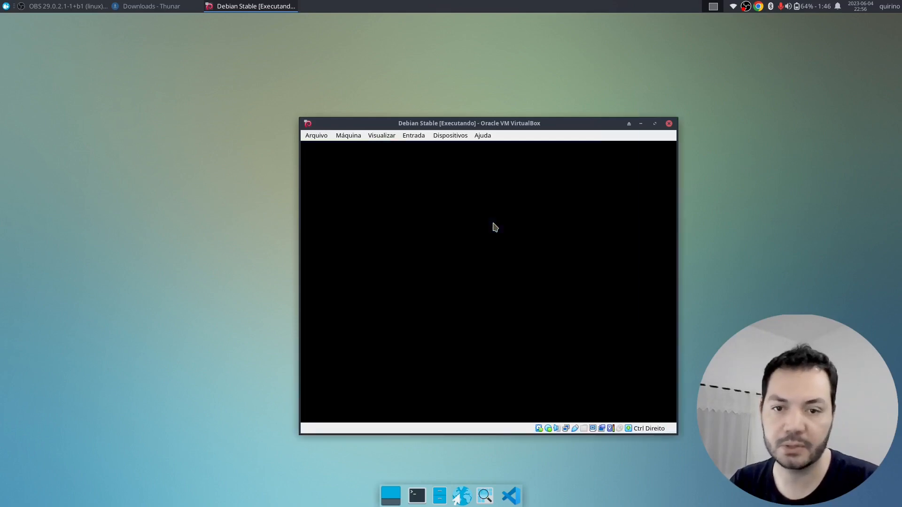
pyautogui.moveTo(489, 125); pyautogui.dragTo(382, 97)
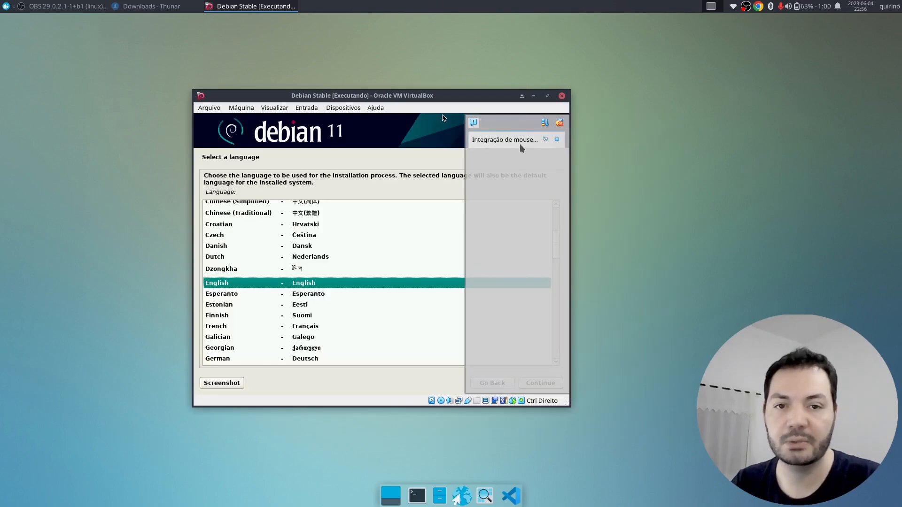
# - Read and dismiss the mouse integration notice, releasing the mouse with Right Ctrl
pyautogui.click(545, 140)
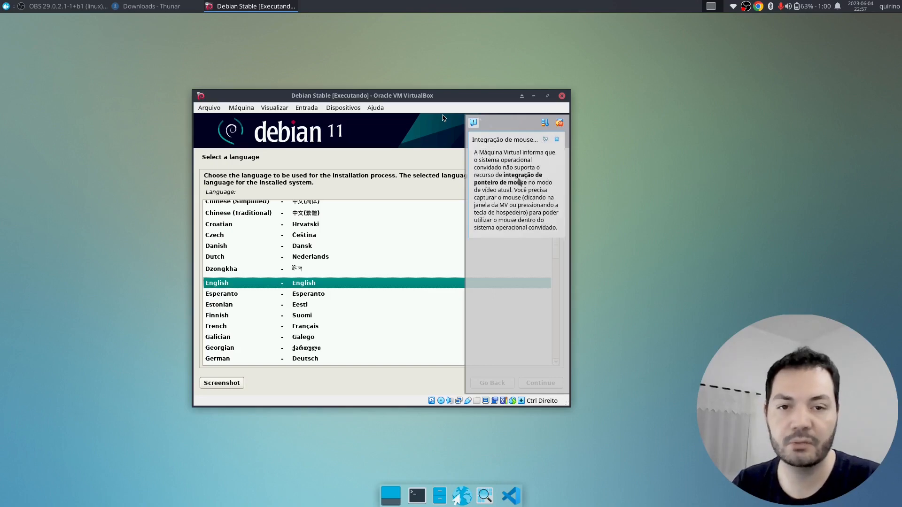
pyautogui.click(479, 266)
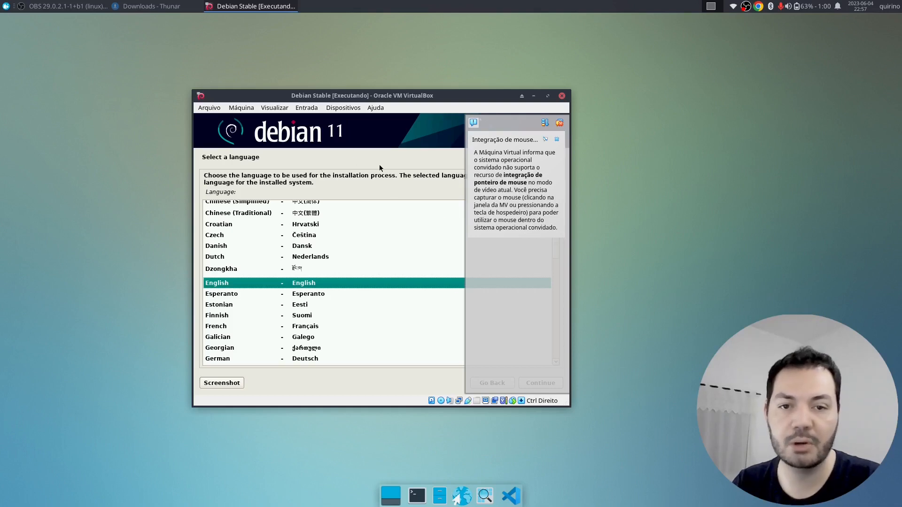
pyautogui.press('Control_R')
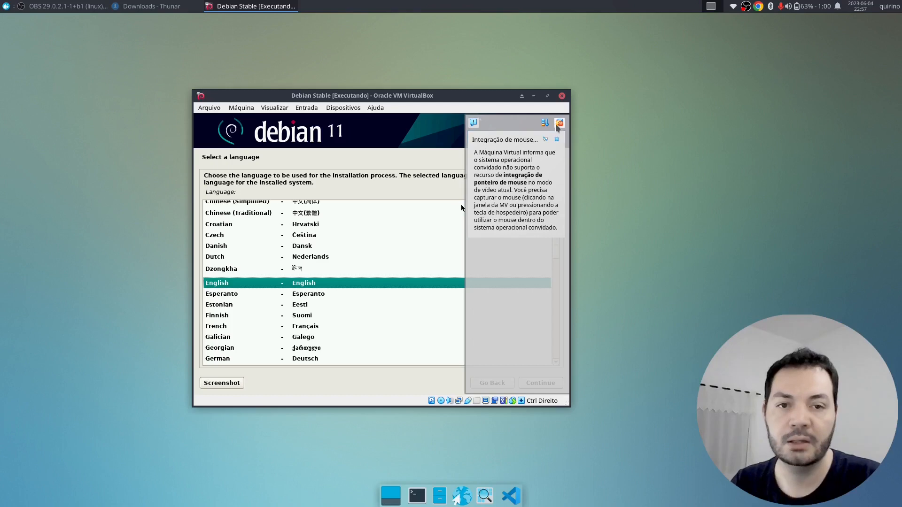
pyautogui.click(559, 123)
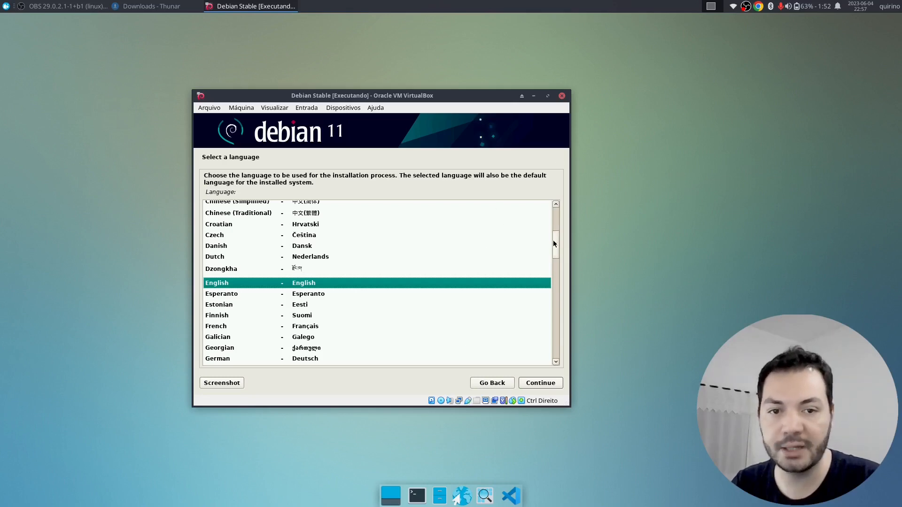
# - Select 'Portuguese (Brazil)' as the installer language and continue
pyautogui.moveTo(553, 241); pyautogui.dragTo(558, 305)
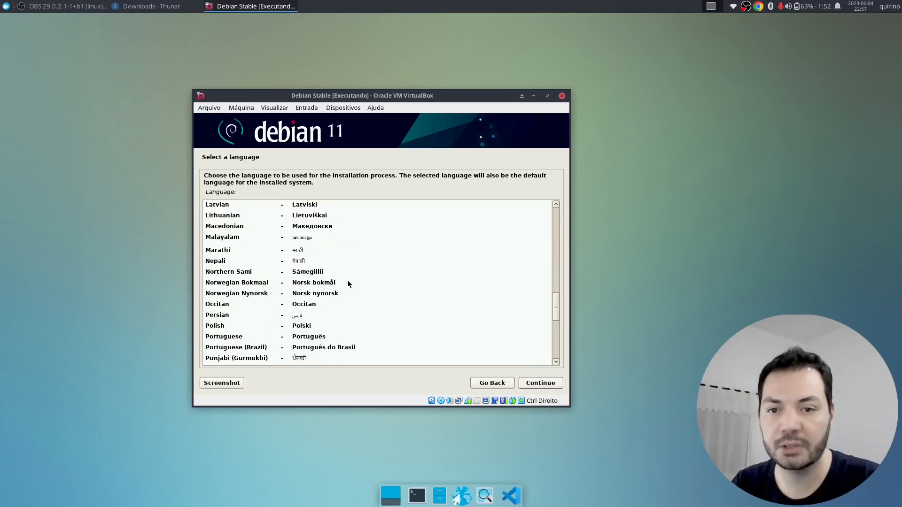
pyautogui.click(342, 348)
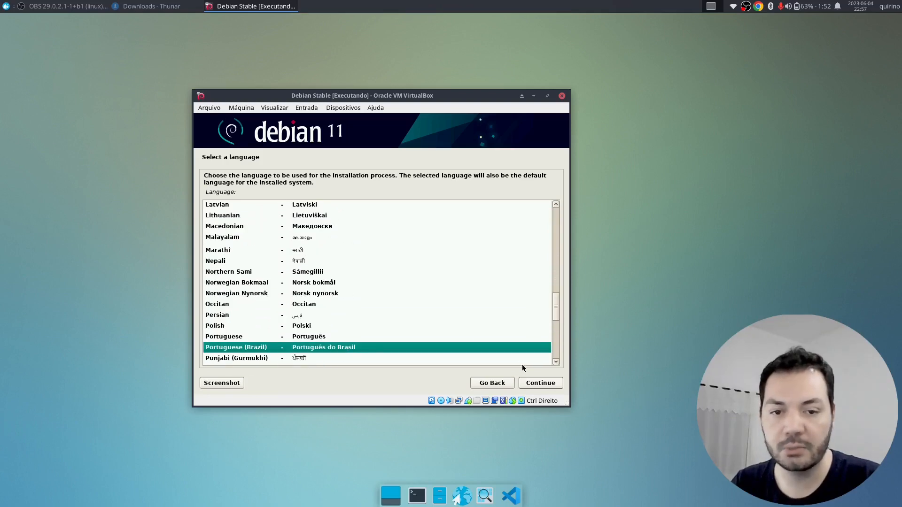
pyautogui.click(541, 385)
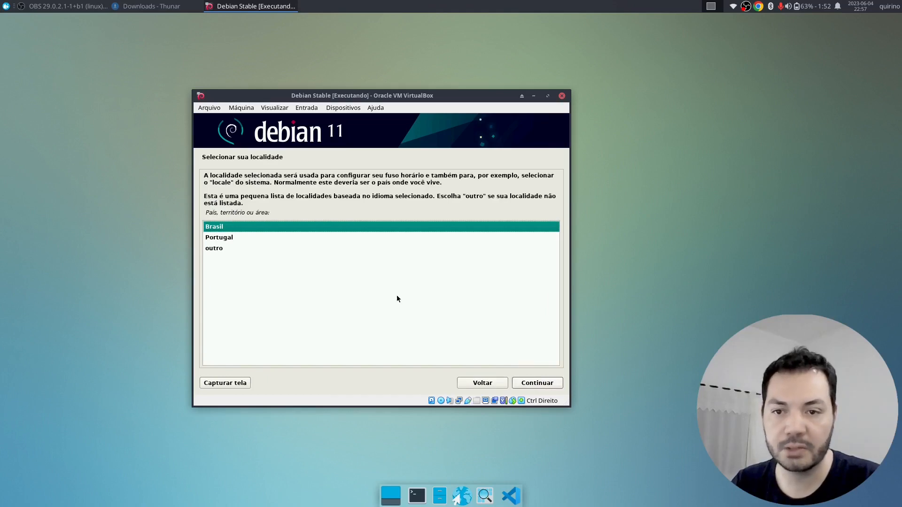
# - Accept Brasil as the location and the Português Brasileiro keyboard layout
pyautogui.click(532, 384)
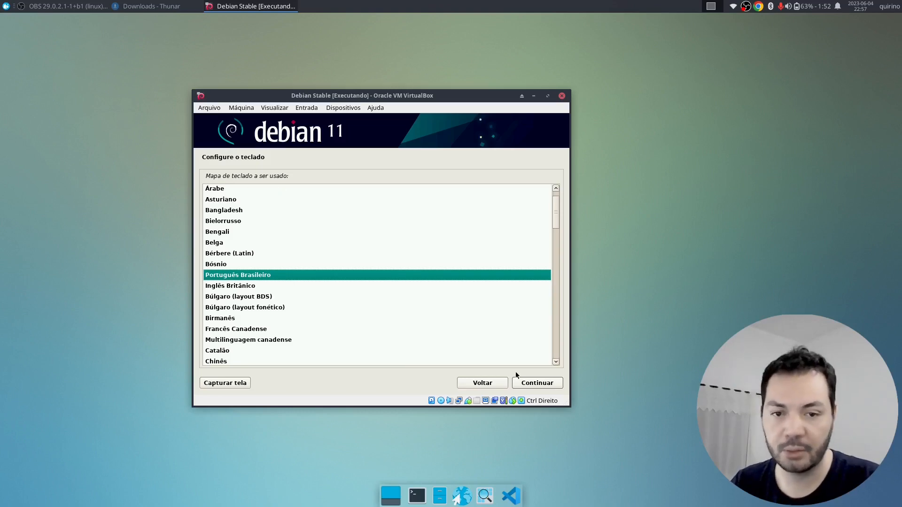
pyautogui.click(522, 383)
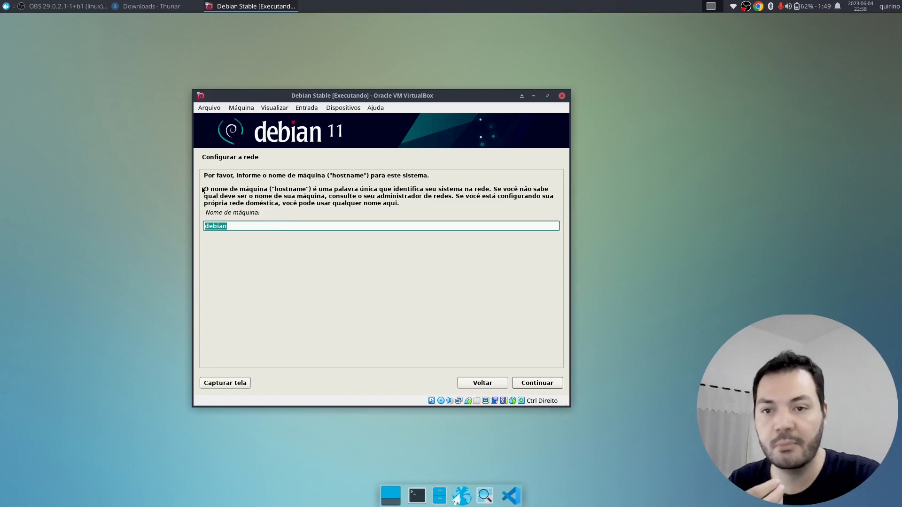
pyautogui.moveTo(203, 188); pyautogui.dragTo(318, 219)
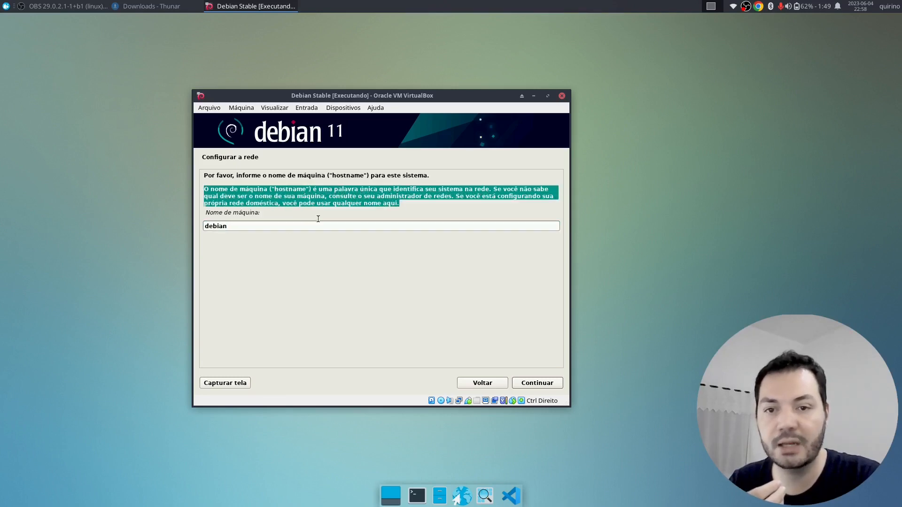
pyautogui.click(419, 200)
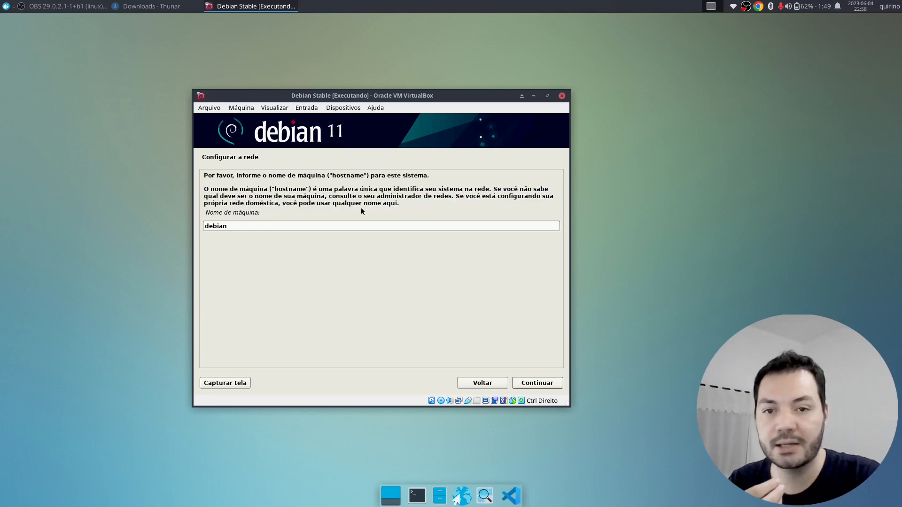
pyautogui.moveTo(400, 206); pyautogui.dragTo(299, 183)
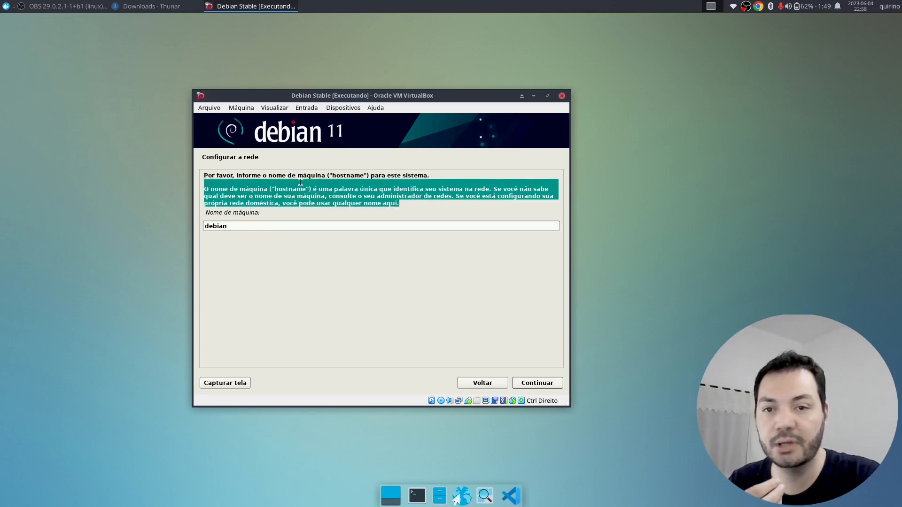
pyautogui.click(261, 225)
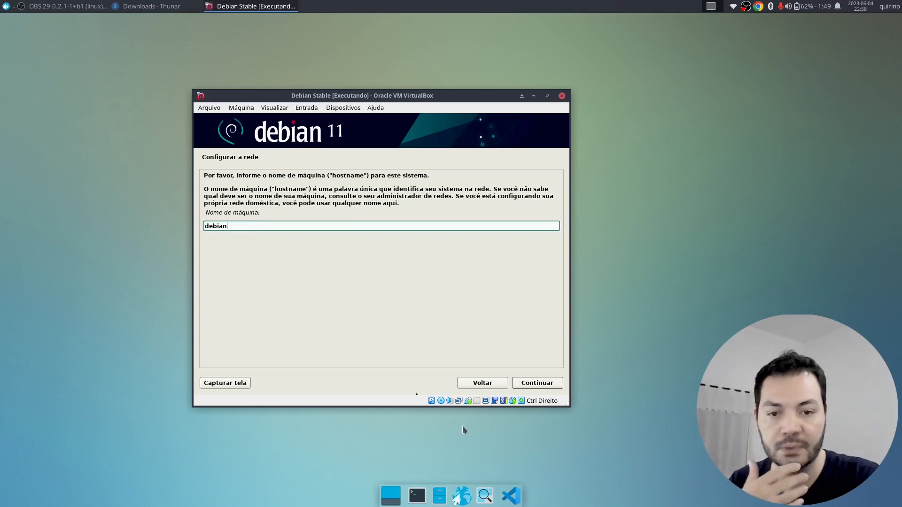
pyautogui.moveTo(458, 401)
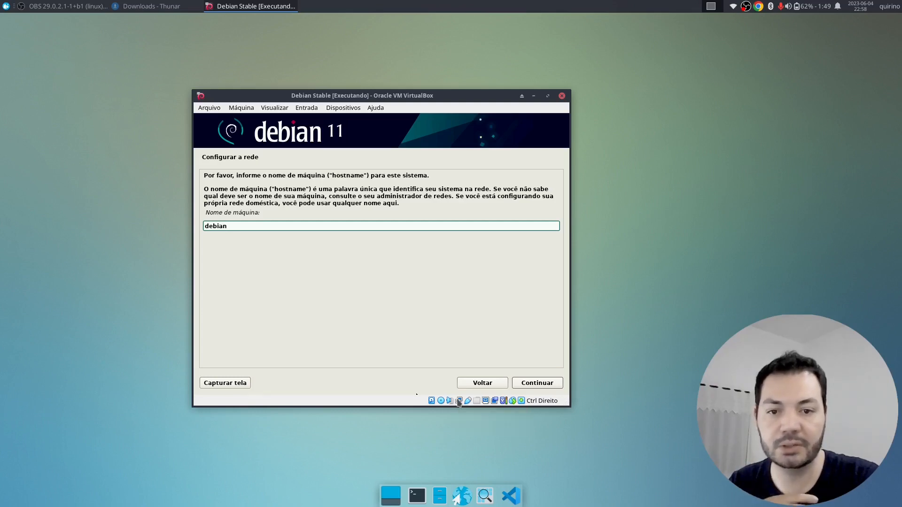
pyautogui.rightClick(459, 401)
pyautogui.click(470, 404)
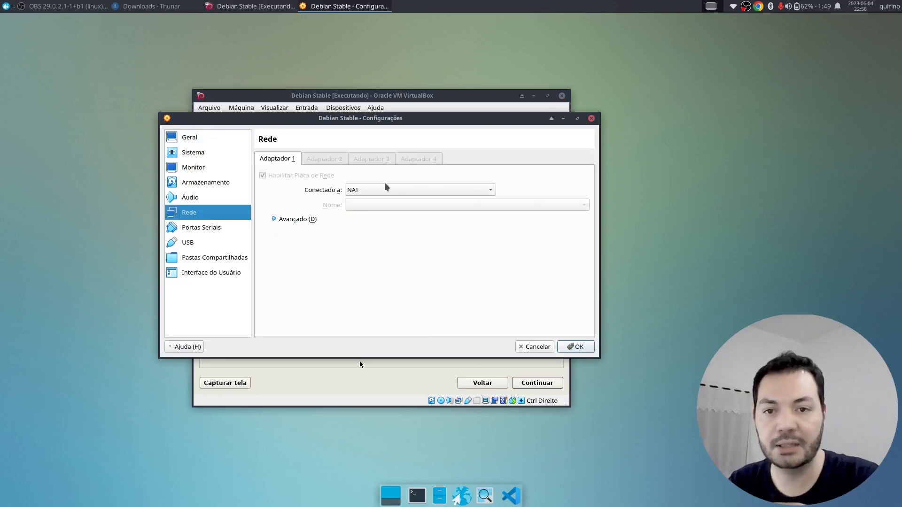
pyautogui.click(415, 190)
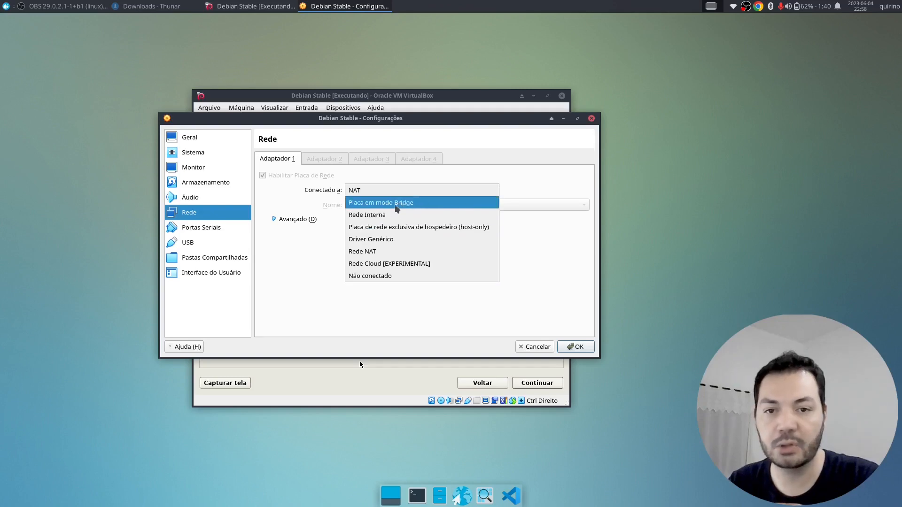
pyautogui.click(493, 173)
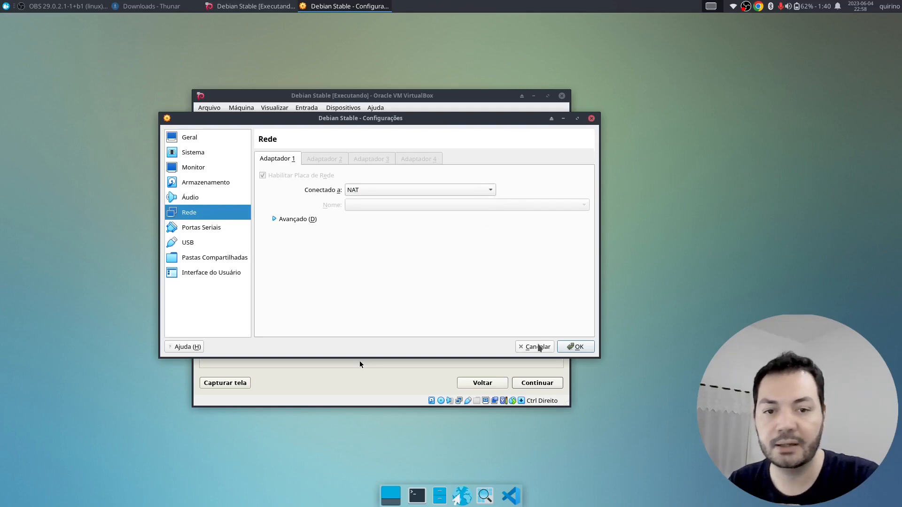
pyautogui.click(414, 192)
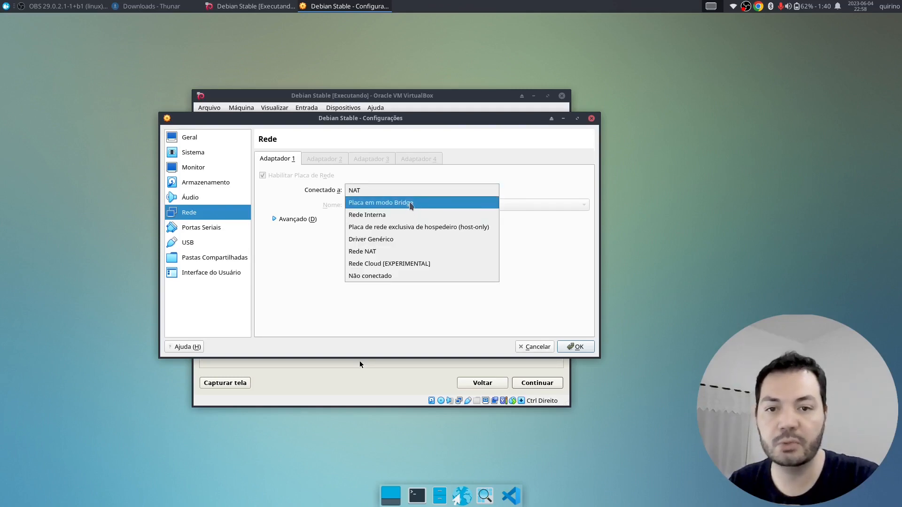
pyautogui.click(411, 204)
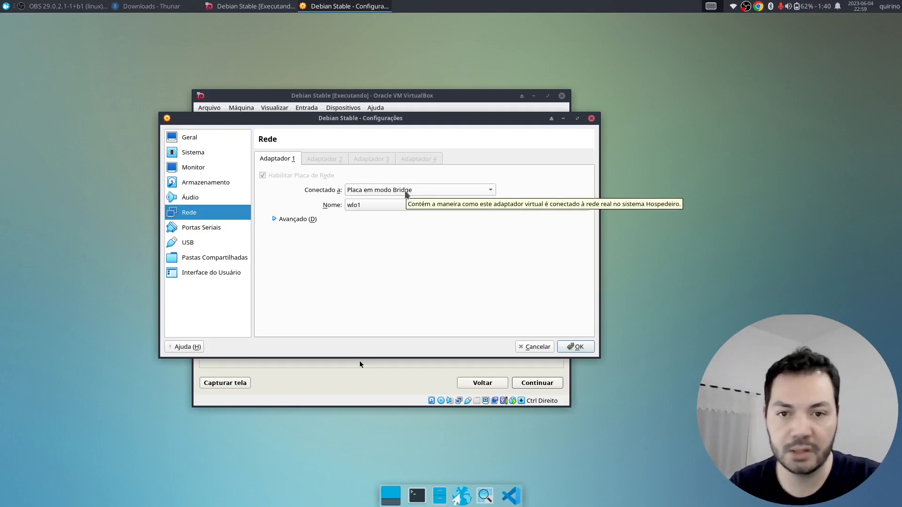
pyautogui.click(407, 193)
pyautogui.click(408, 176)
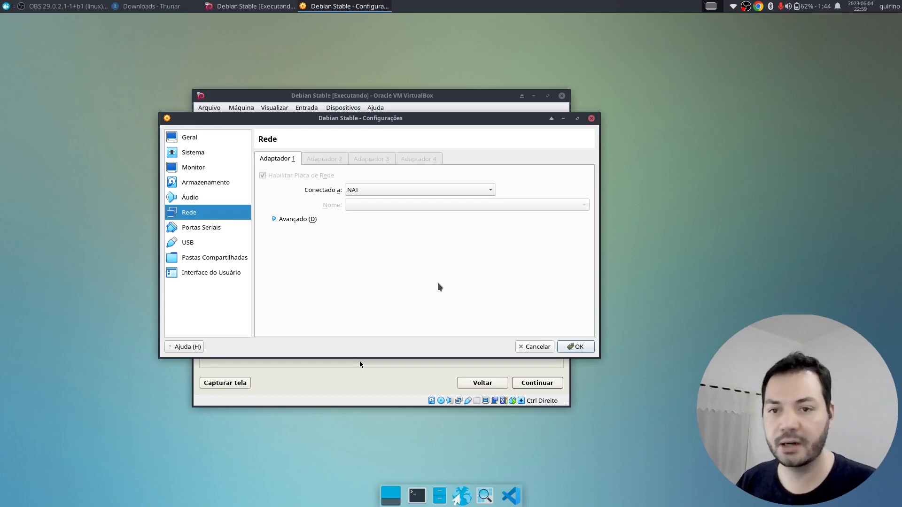
pyautogui.click(574, 347)
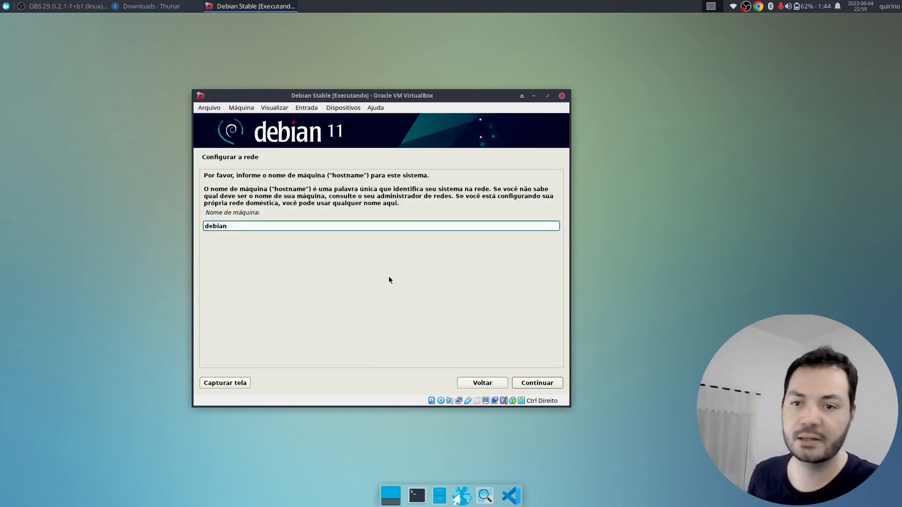
# - Keep 'debian' as the hostname and continue with the domain name left blank
pyautogui.moveTo(375, 98); pyautogui.dragTo(343, 93)
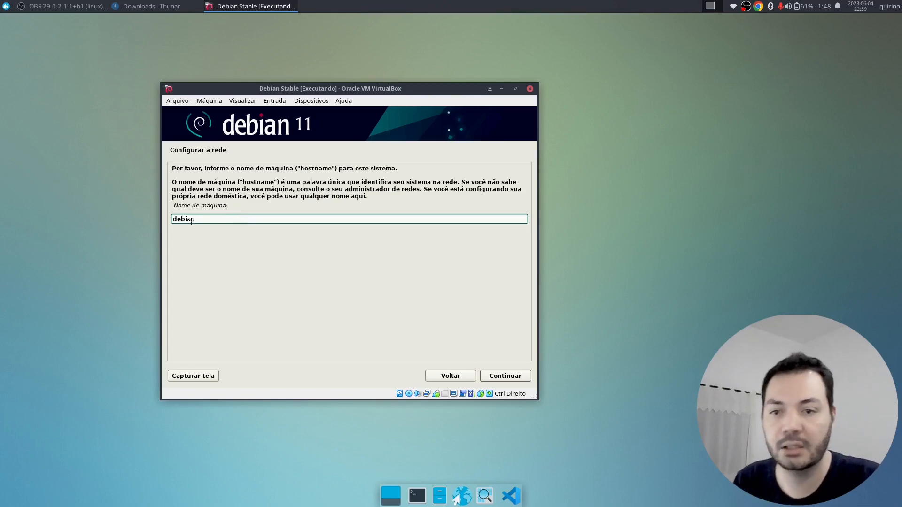
pyautogui.moveTo(202, 221); pyautogui.dragTo(170, 216)
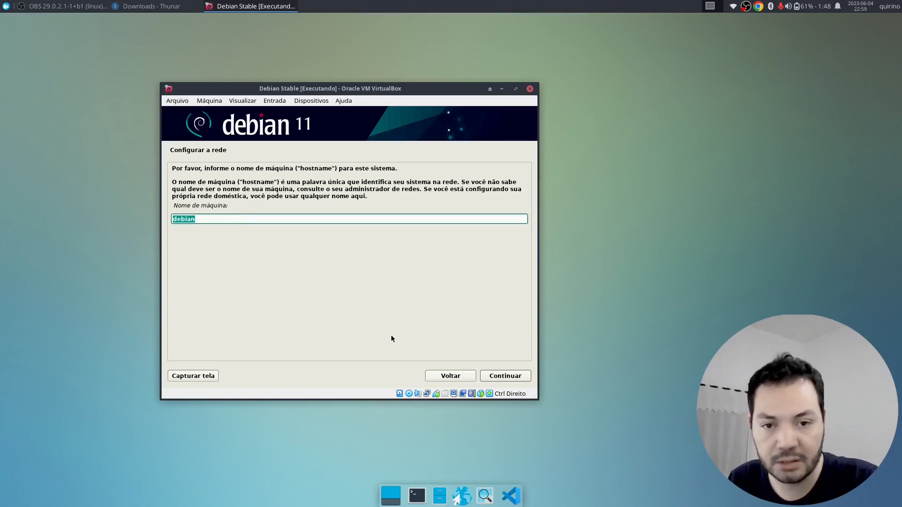
pyautogui.click(494, 380)
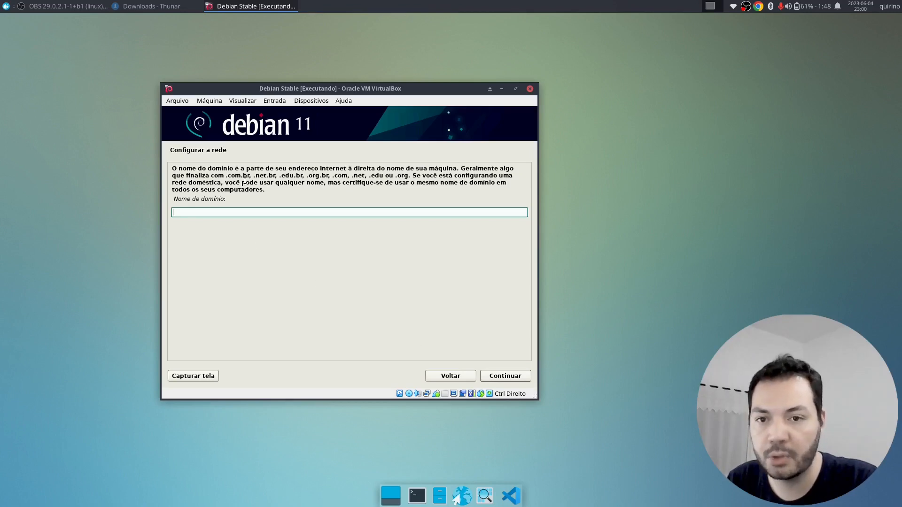
pyautogui.moveTo(275, 202); pyautogui.dragTo(171, 161)
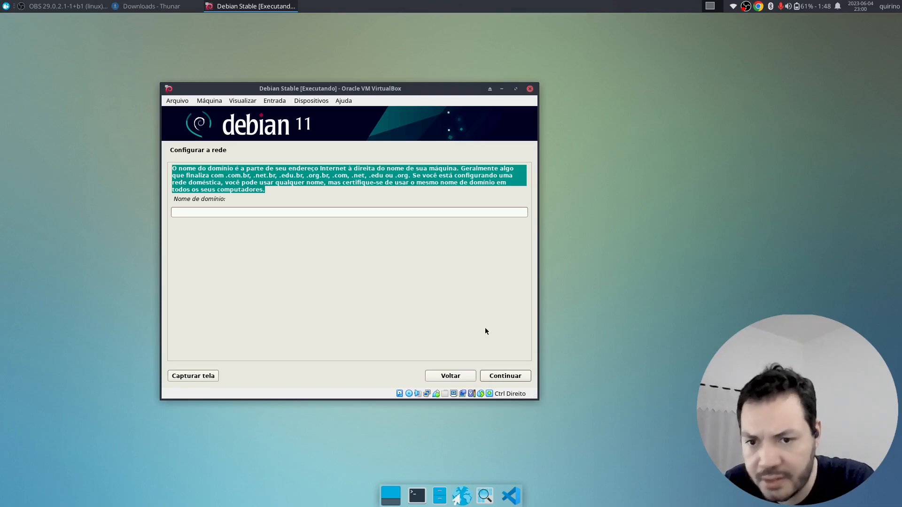
pyautogui.click(526, 378)
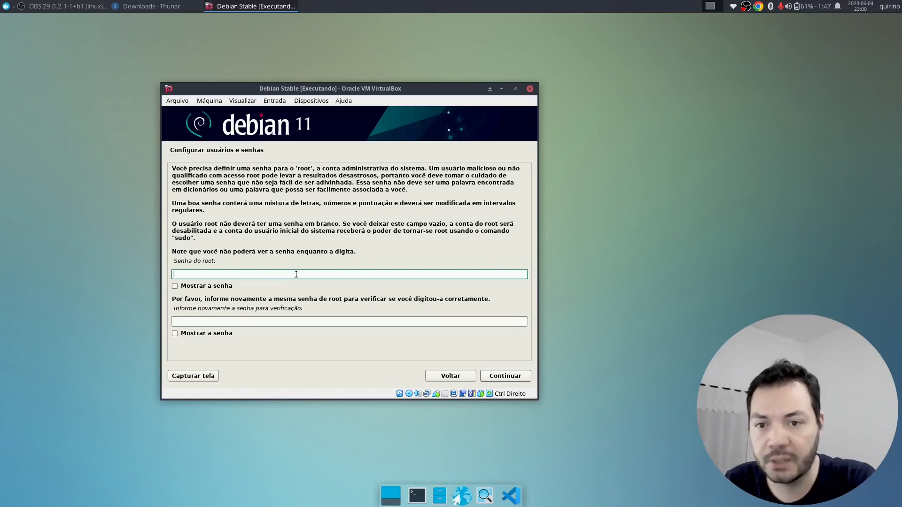
# - Leave both root password fields blank and continue to the new user's full-name prompt
pyautogui.click(299, 323)
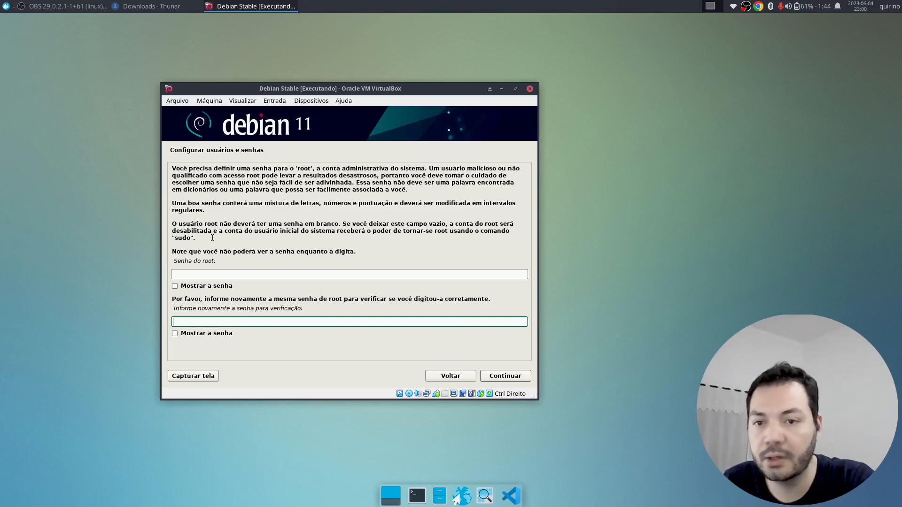
pyautogui.moveTo(212, 238); pyautogui.dragTo(161, 226)
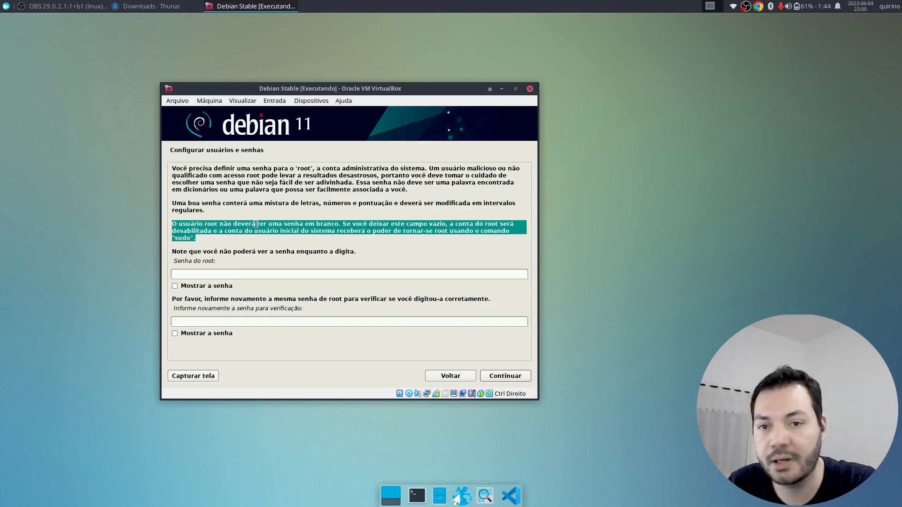
pyautogui.click(280, 222)
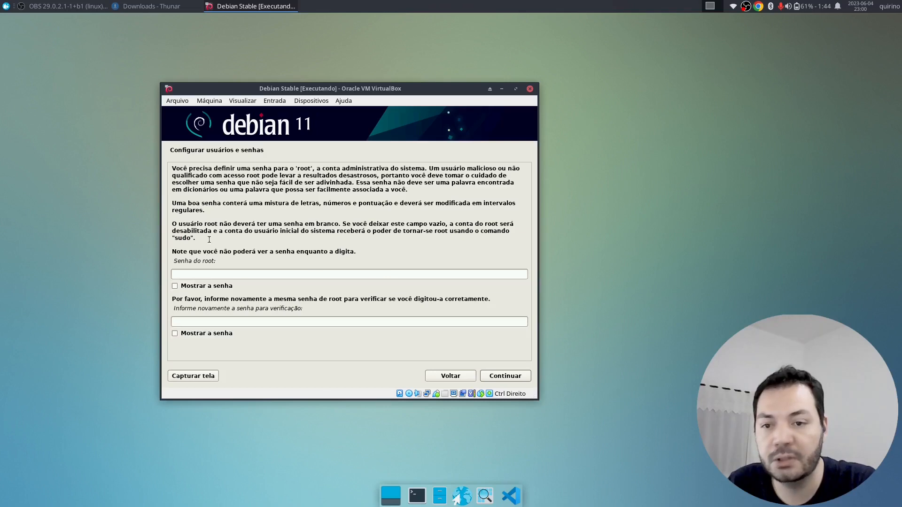
pyautogui.click(520, 376)
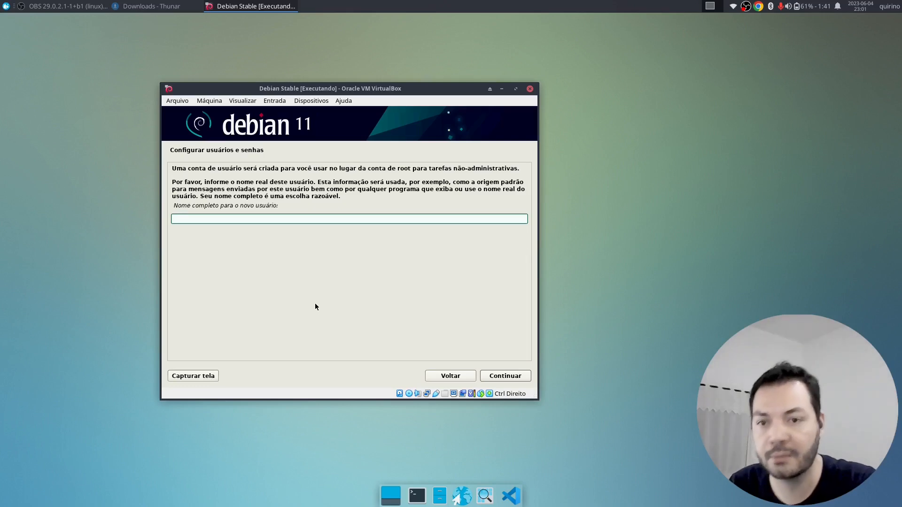
# - Enter the new user's full name, then replace the suggested username with a lowercase username
pyautogui.write('Quir')
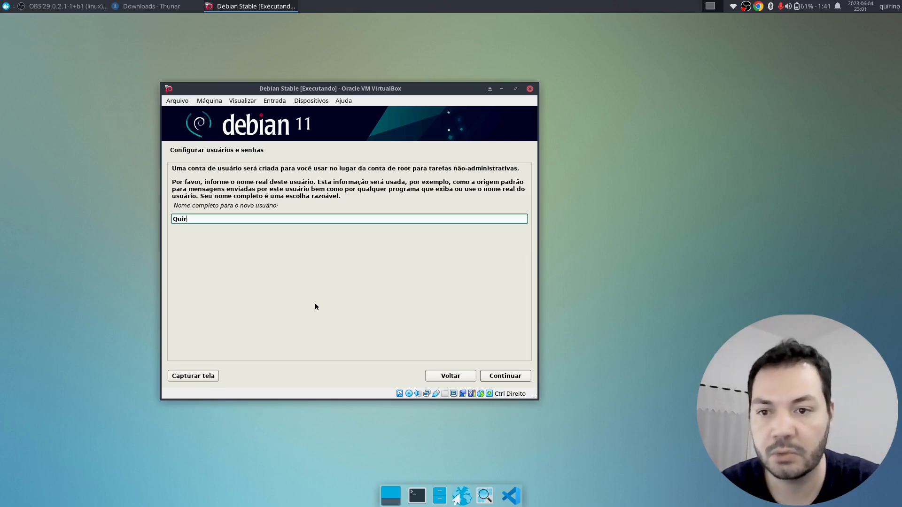
pyautogui.write('ino')
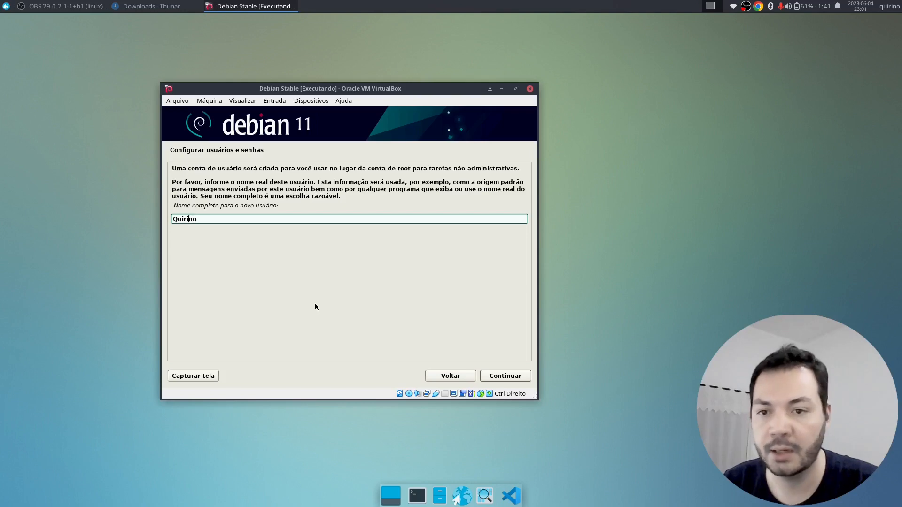
pyautogui.write('Luiz')
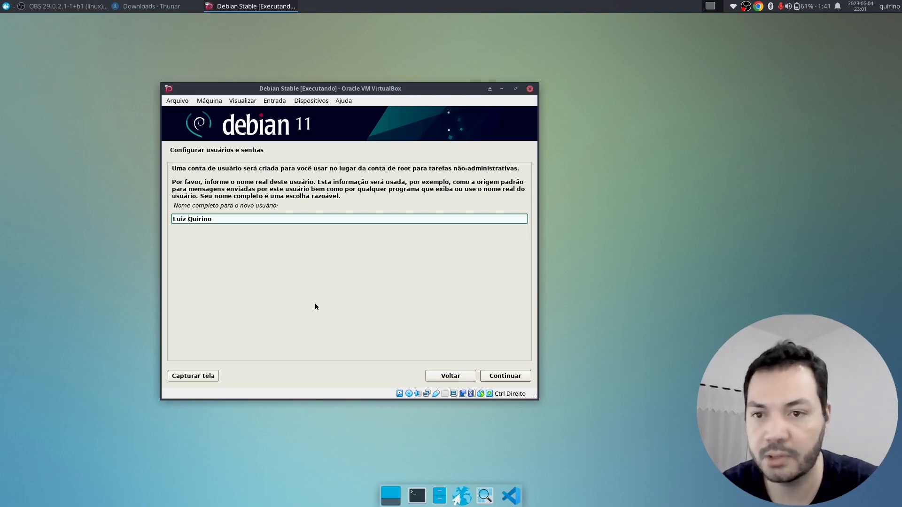
pyautogui.click(510, 377)
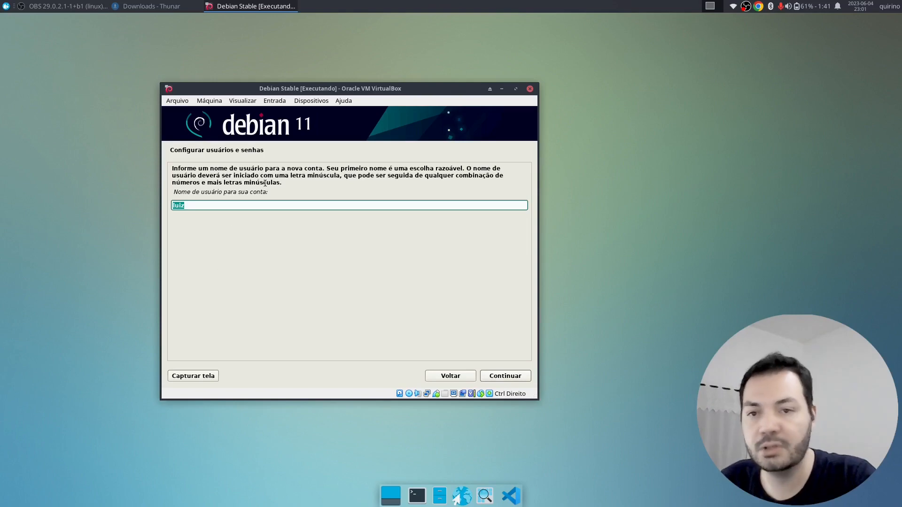
pyautogui.press('BackSpace')
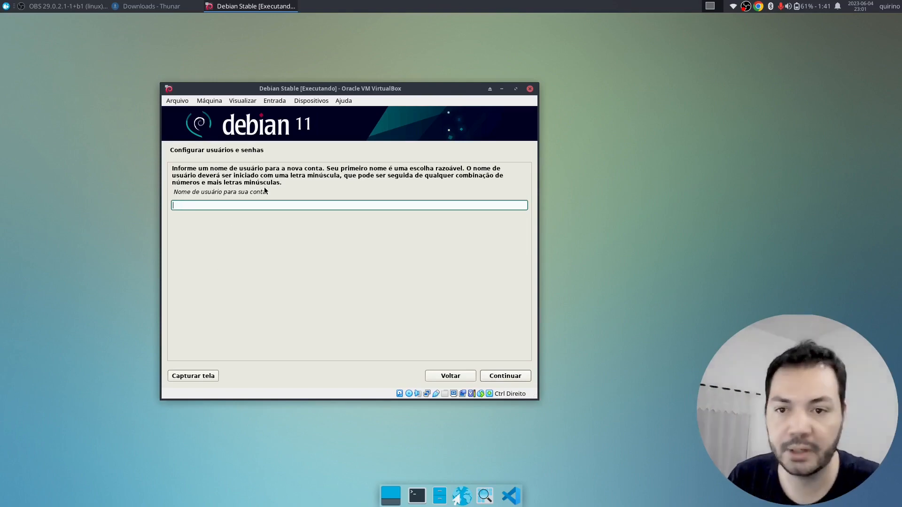
pyautogui.write('quirino')
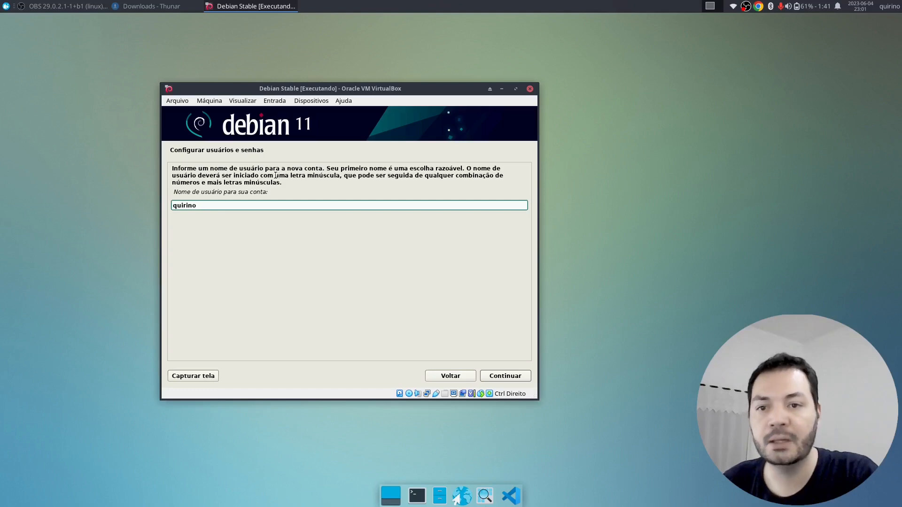
pyautogui.moveTo(264, 175); pyautogui.dragTo(336, 175)
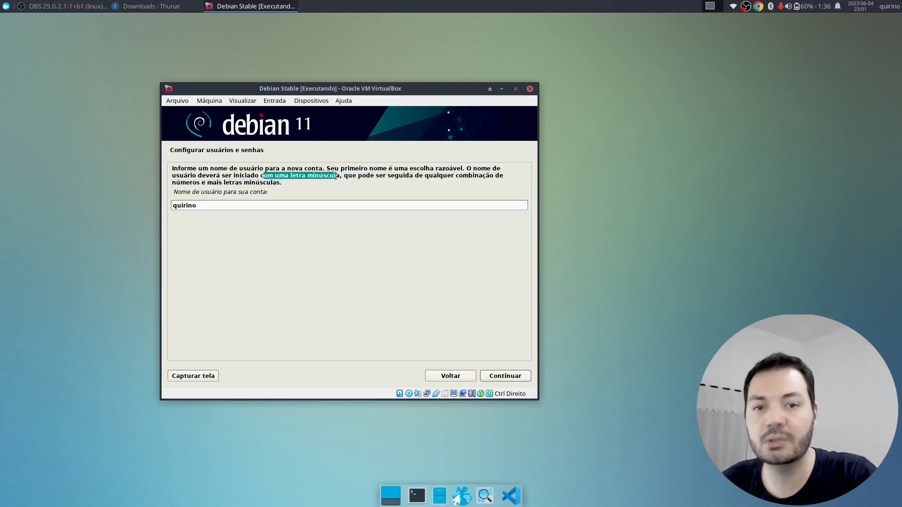
pyautogui.click(336, 176)
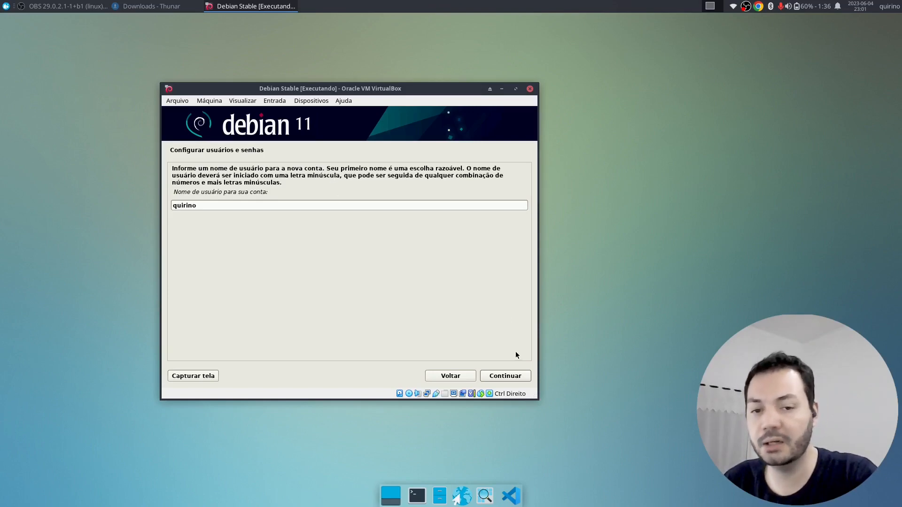
pyautogui.click(519, 379)
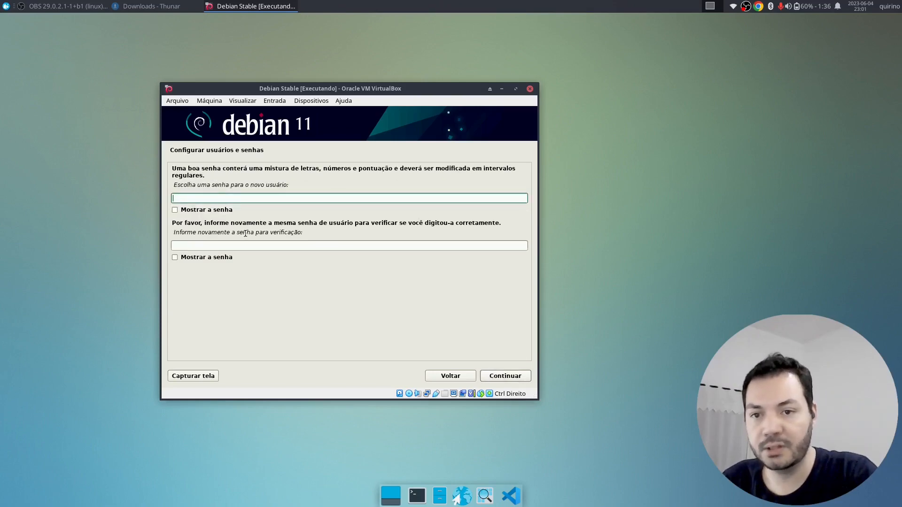
# - Tick Mostrar a senha and type the new user's password in the first field
pyautogui.click(207, 210)
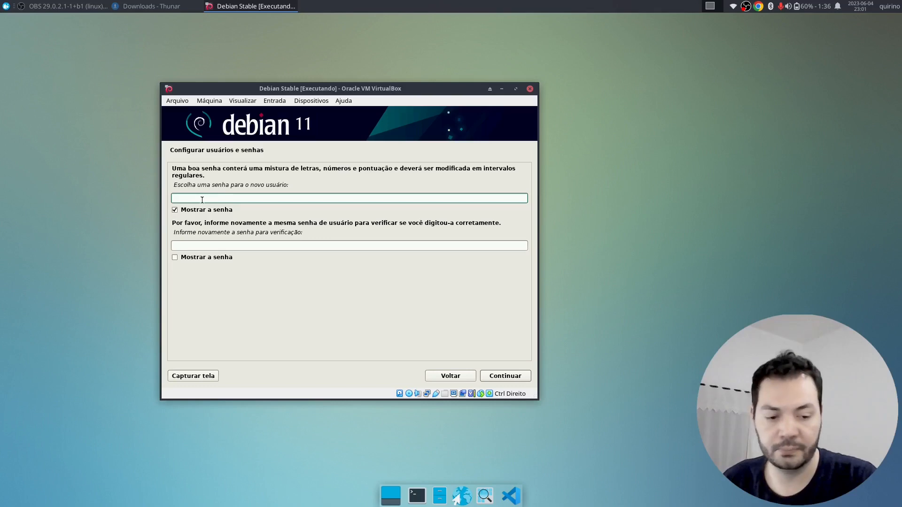
pyautogui.press('Tab')
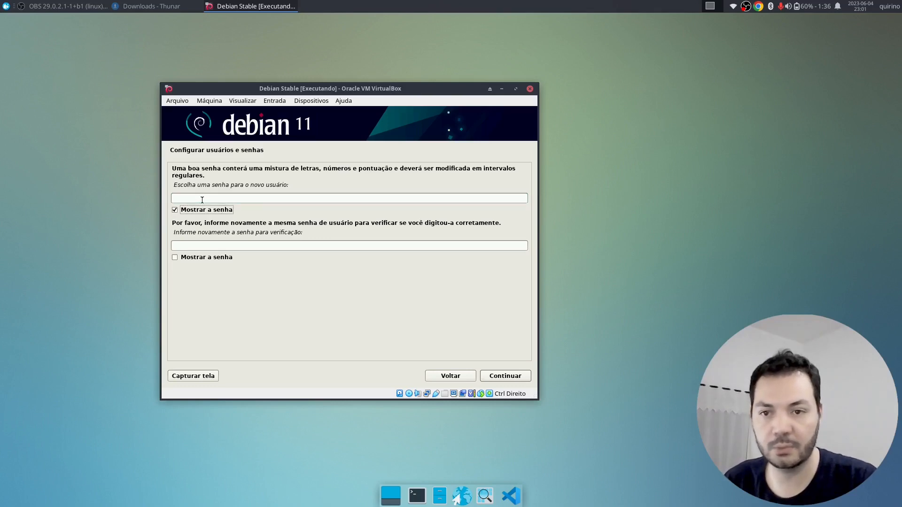
pyautogui.click(202, 200)
pyautogui.press('Tab')
pyautogui.press('Tab')
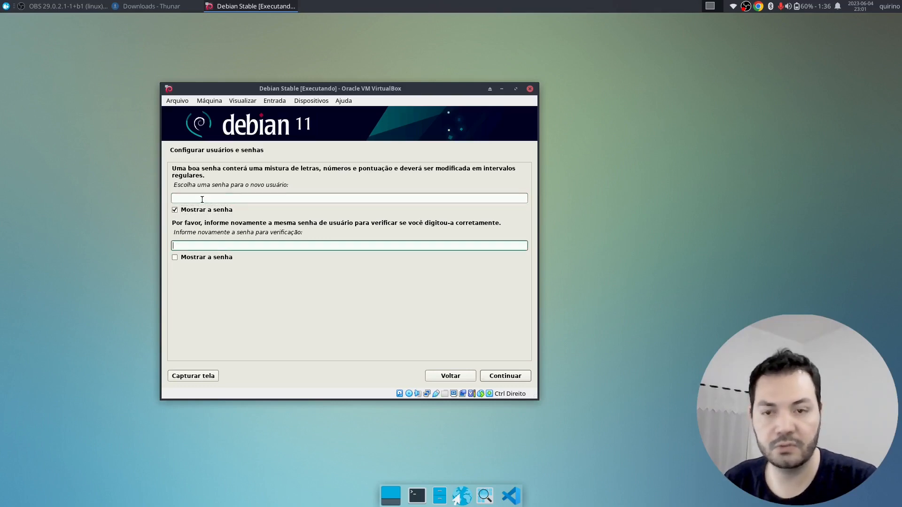
pyautogui.click(202, 200)
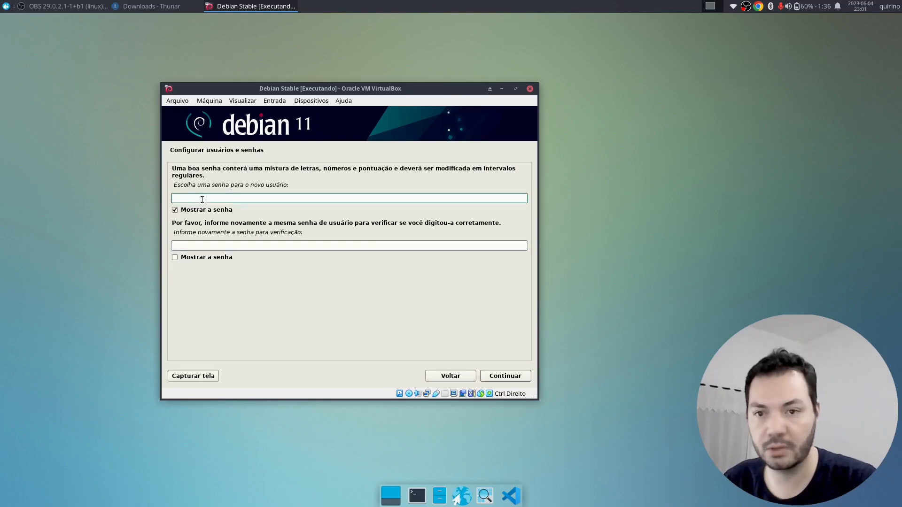
pyautogui.press('Tab')
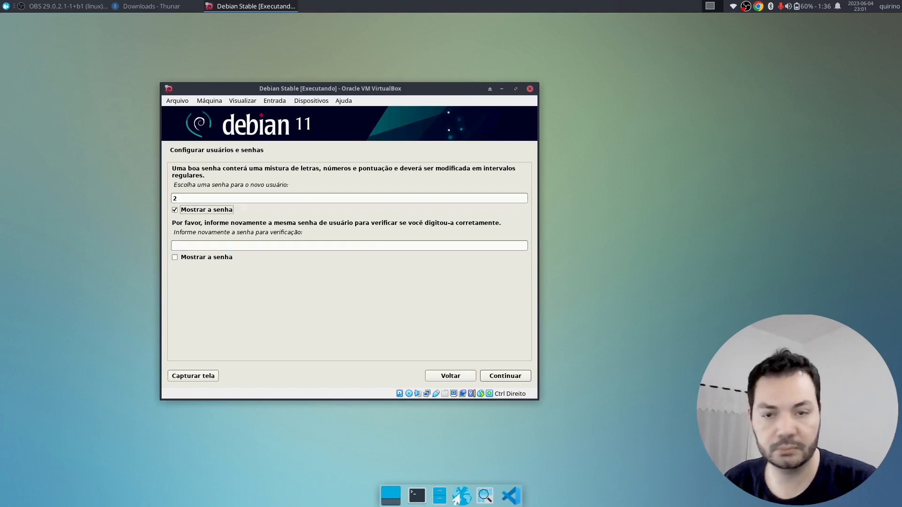
pyautogui.hotkey('shift', 'Tab')
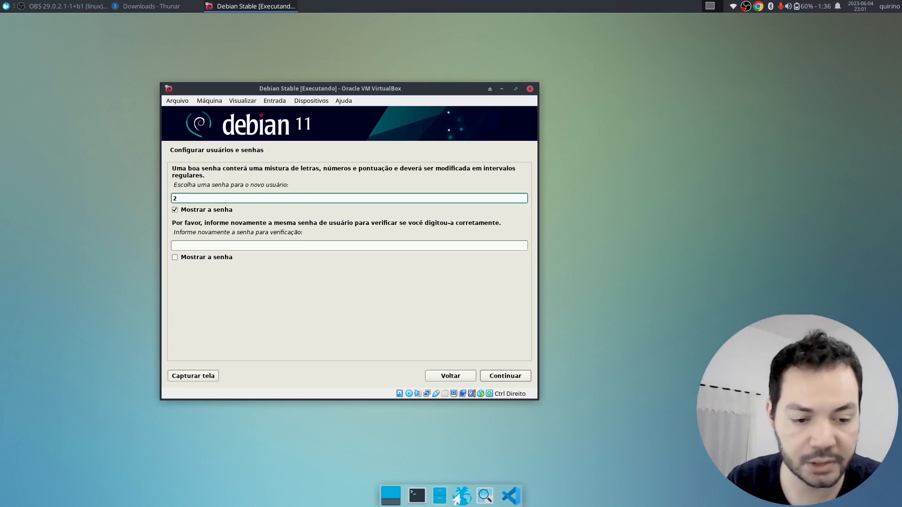
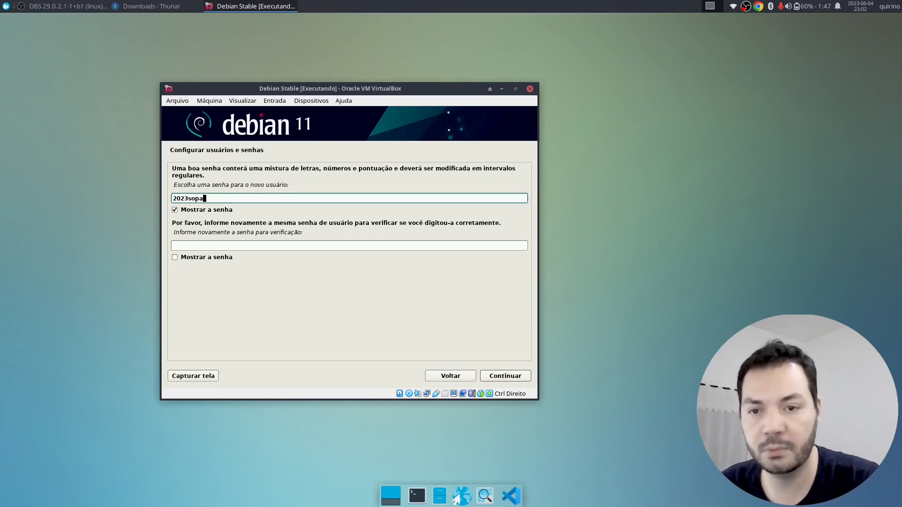
# - Repeat the same password in the verification field, reveal it to check, and continue
pyautogui.press('Tab')
pyautogui.press('Tab')
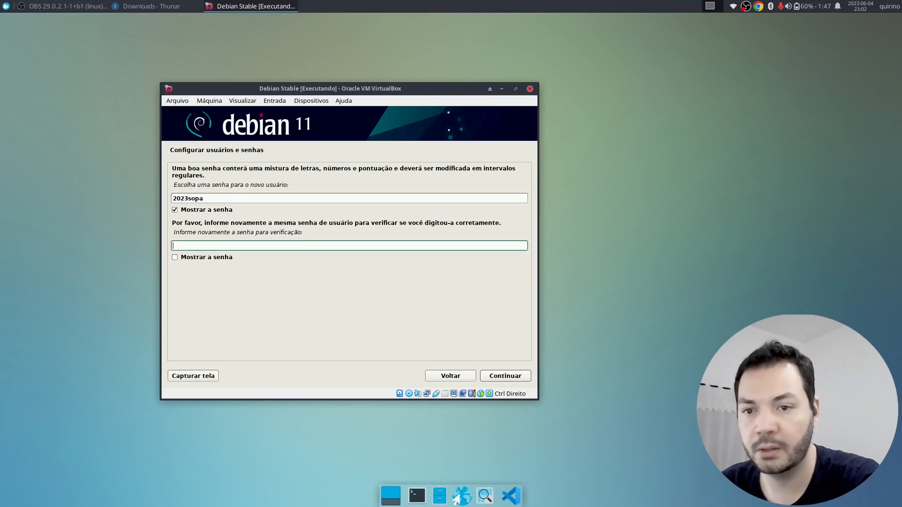
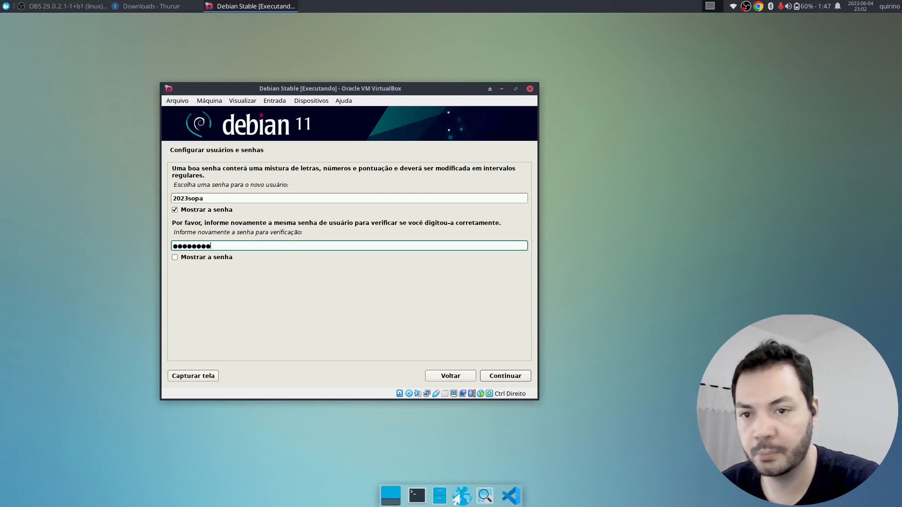
pyautogui.click(182, 260)
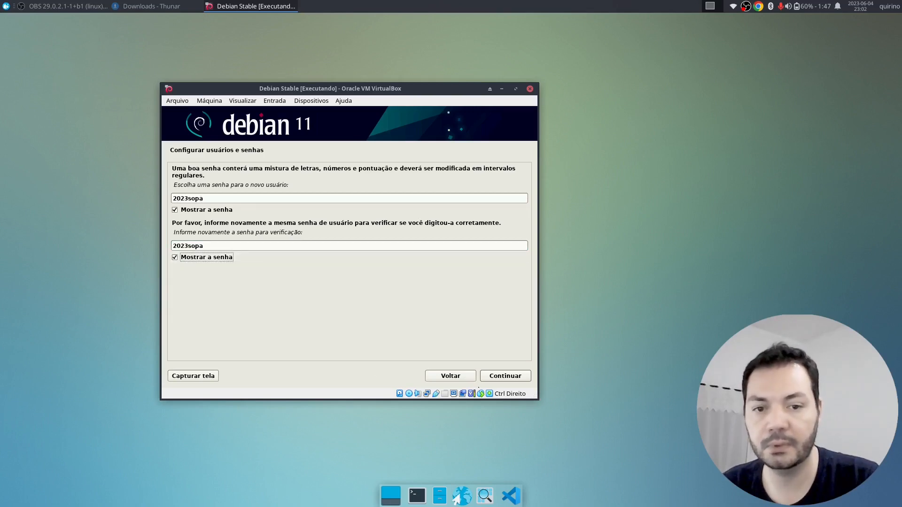
pyautogui.click(500, 376)
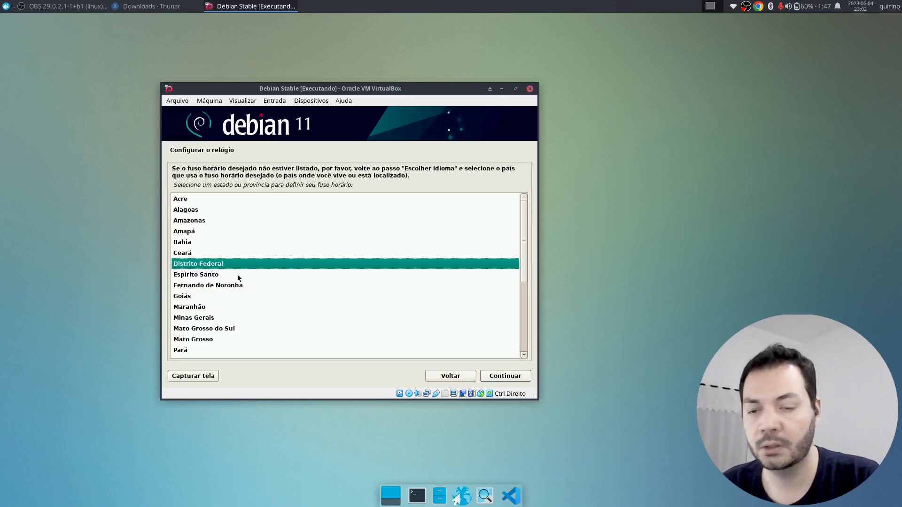
# - Set the time zone to São Paulo
pyautogui.scroll(-5, 230, 328)
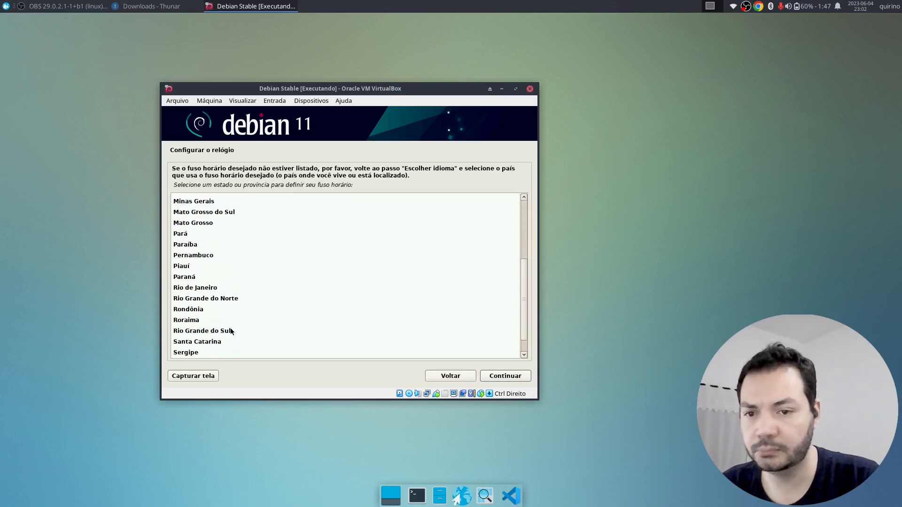
pyautogui.scroll(-2, 235, 300)
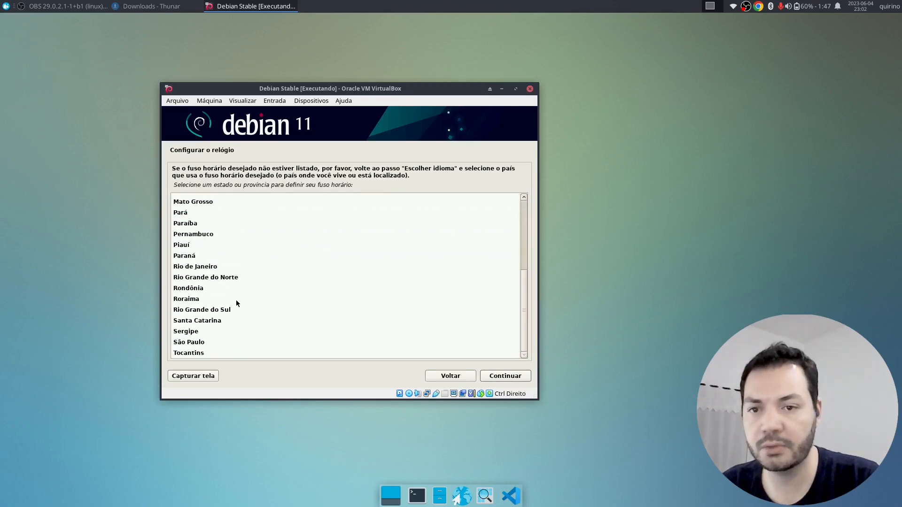
pyautogui.click(211, 344)
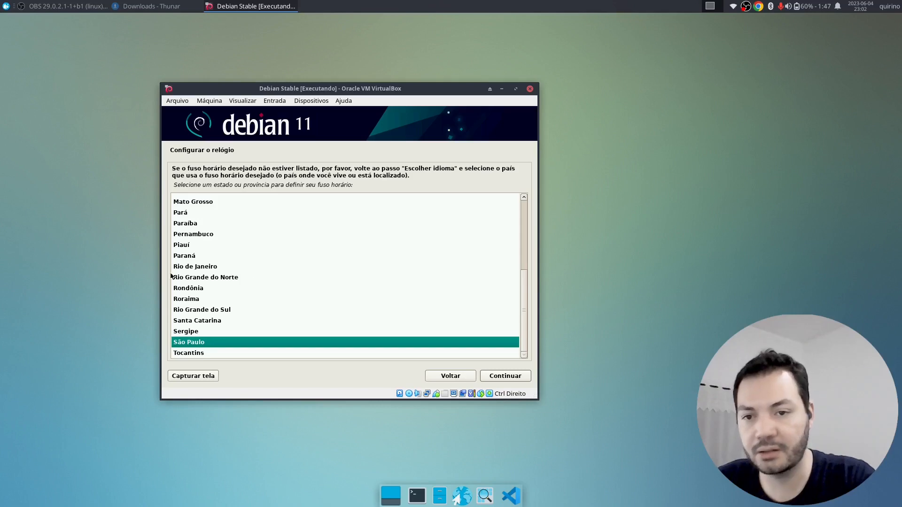
pyautogui.click(509, 378)
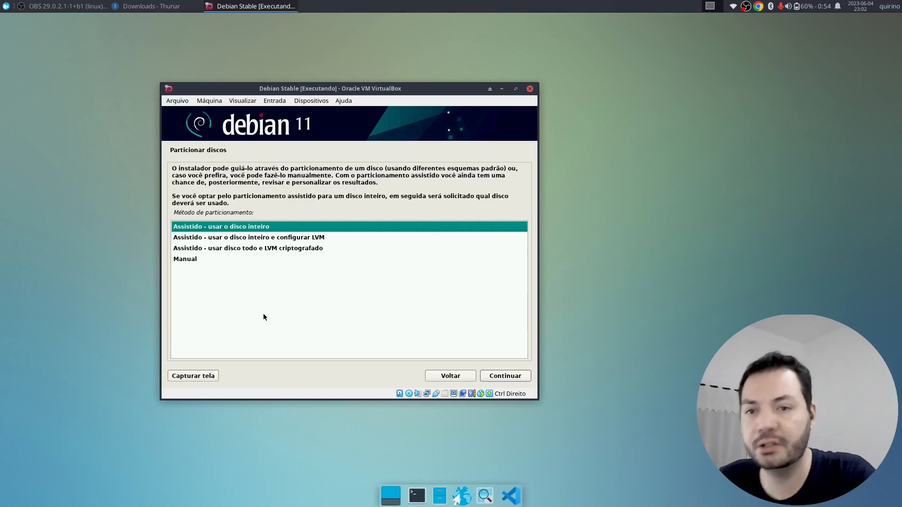
# - Choose manual partitioning of the 26.8 GB SCSI1 (sda) disk and answer Sim to a new empty partition table
pyautogui.doubleClick(227, 261)
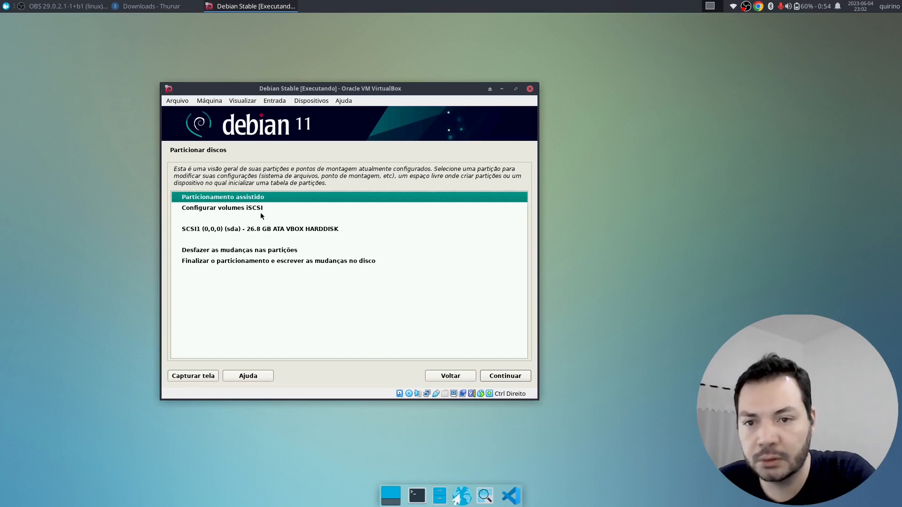
pyautogui.click(259, 230)
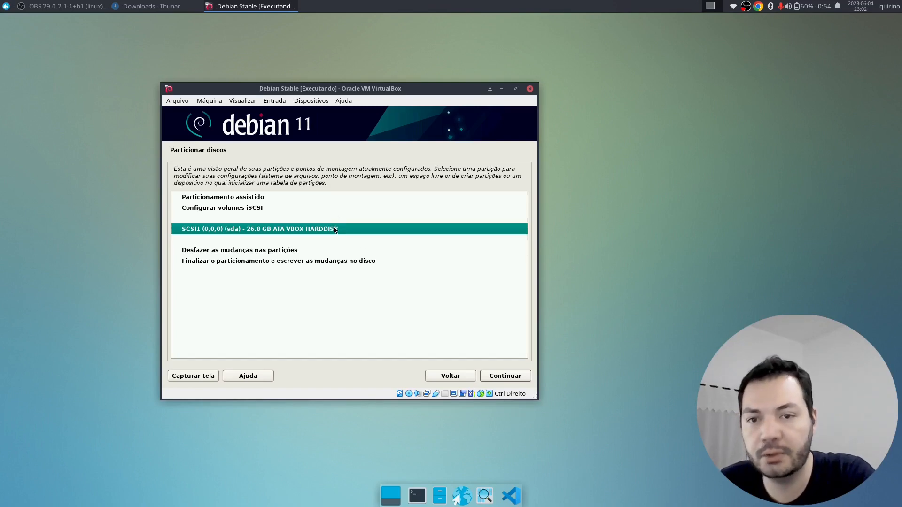
pyautogui.click(298, 201)
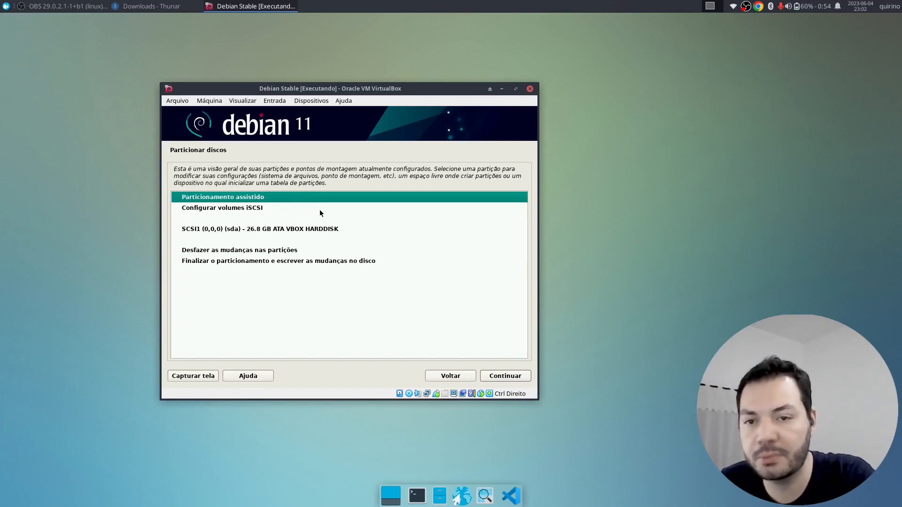
pyautogui.click(266, 208)
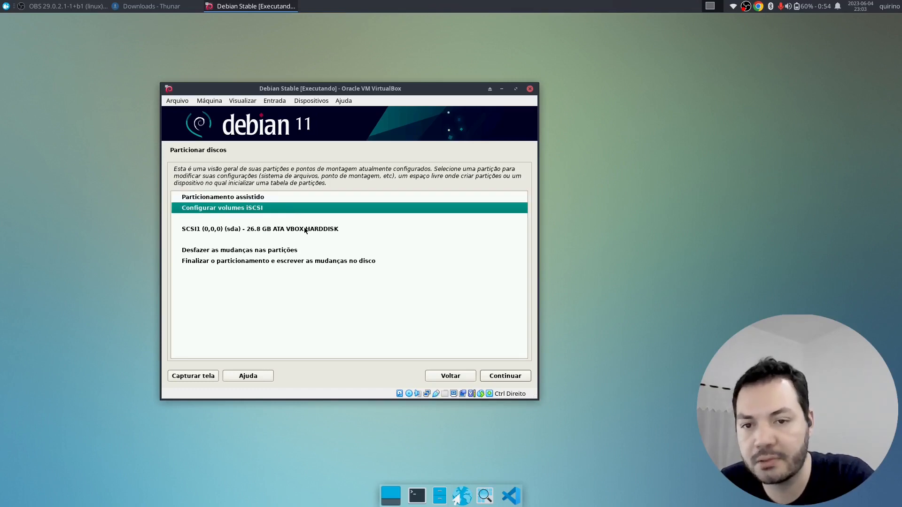
pyautogui.doubleClick(308, 230)
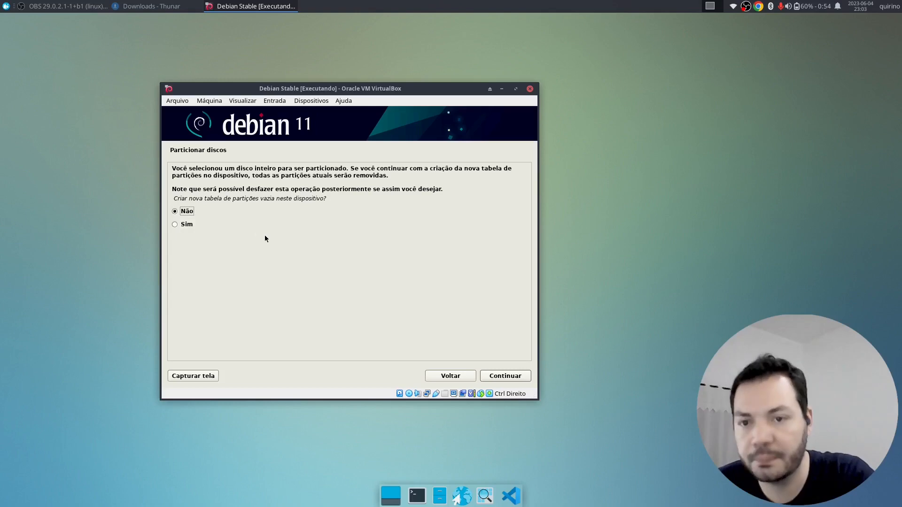
pyautogui.moveTo(196, 198); pyautogui.dragTo(327, 198)
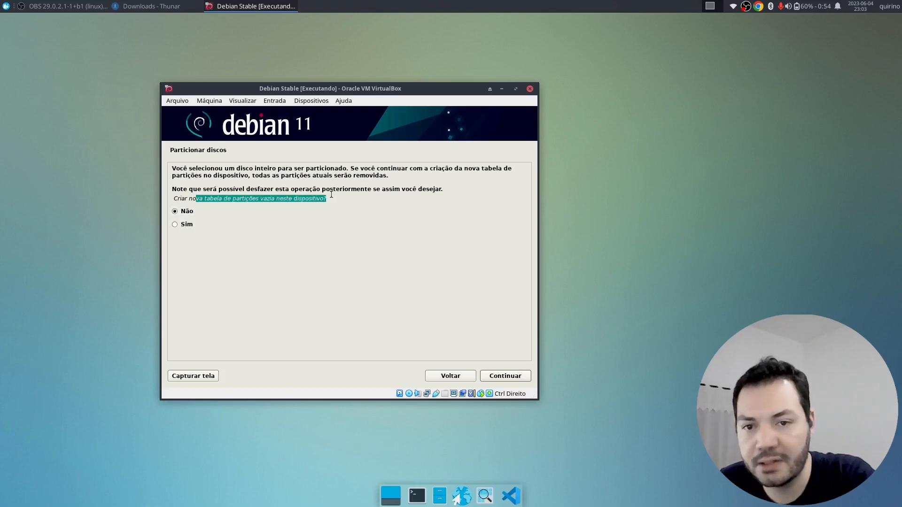
pyautogui.click(209, 230)
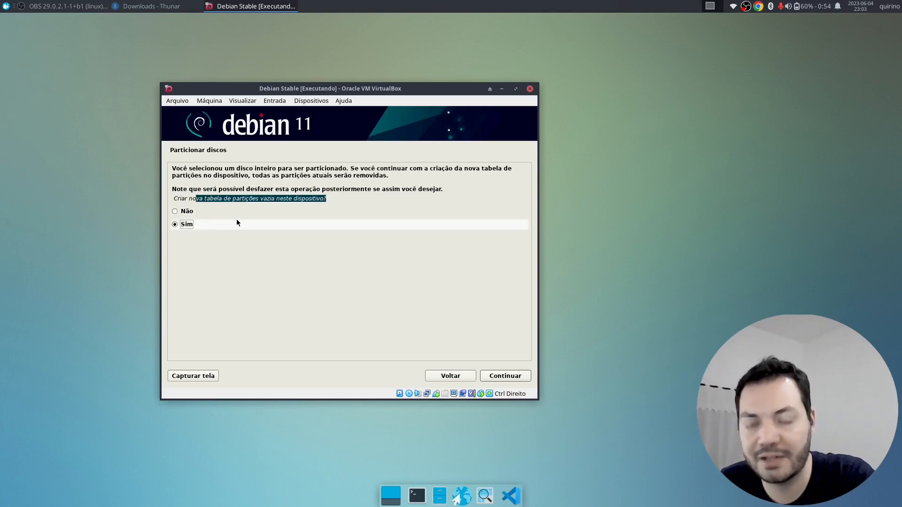
# - Create a new 4.8 GB primary partition at the start of the free space
pyautogui.click(508, 379)
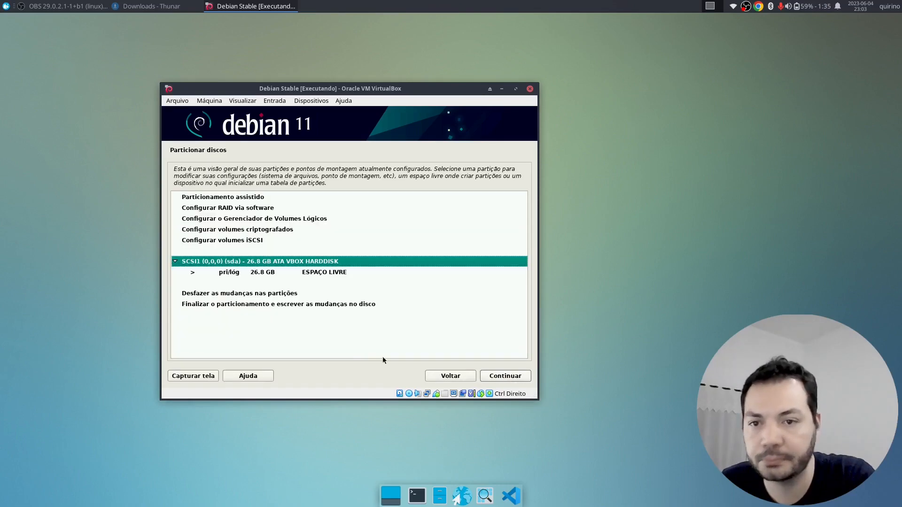
pyautogui.click(329, 273)
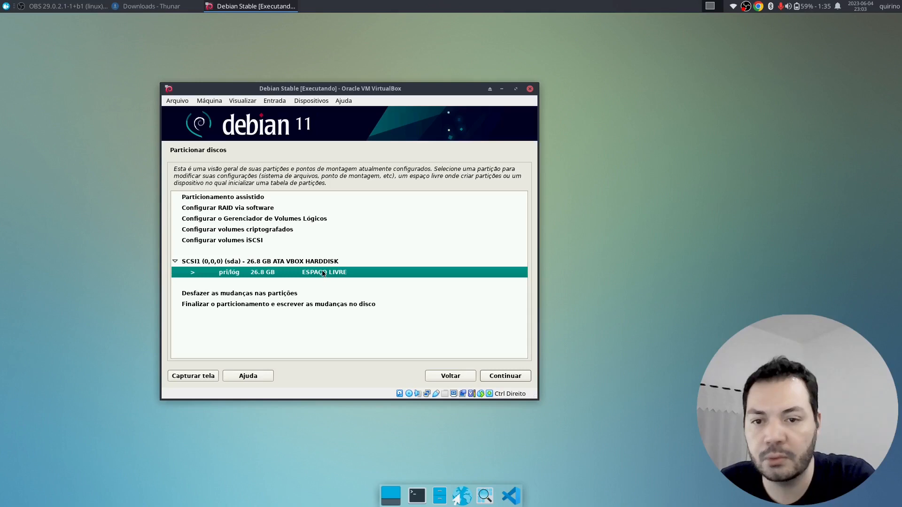
pyautogui.doubleClick(323, 273)
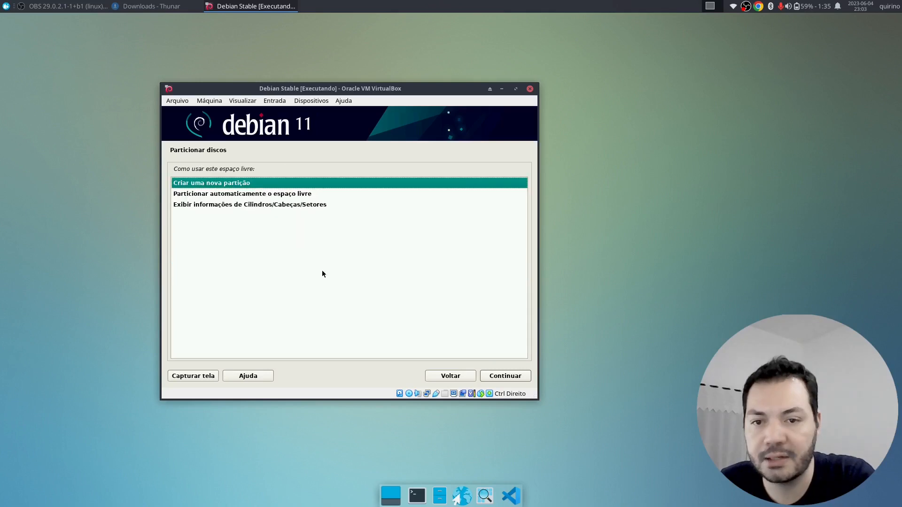
pyautogui.doubleClick(257, 184)
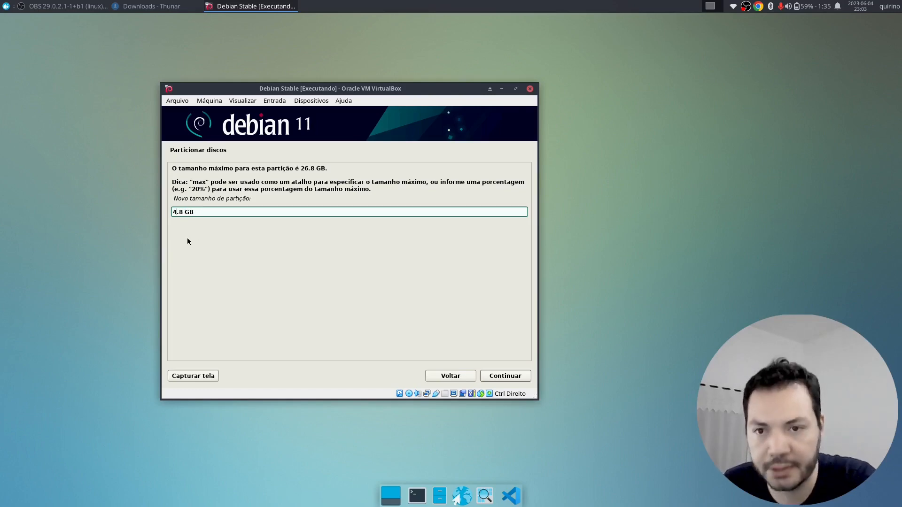
pyautogui.click(514, 378)
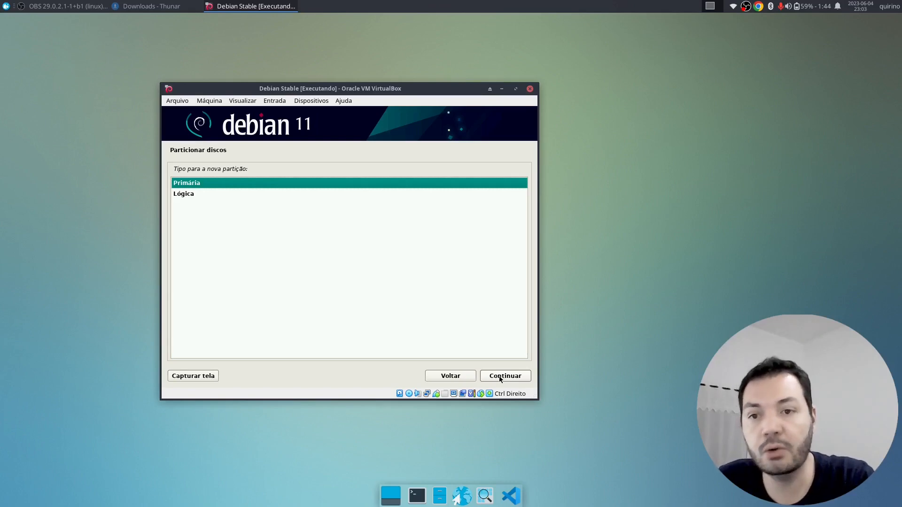
pyautogui.click(201, 194)
pyautogui.click(204, 185)
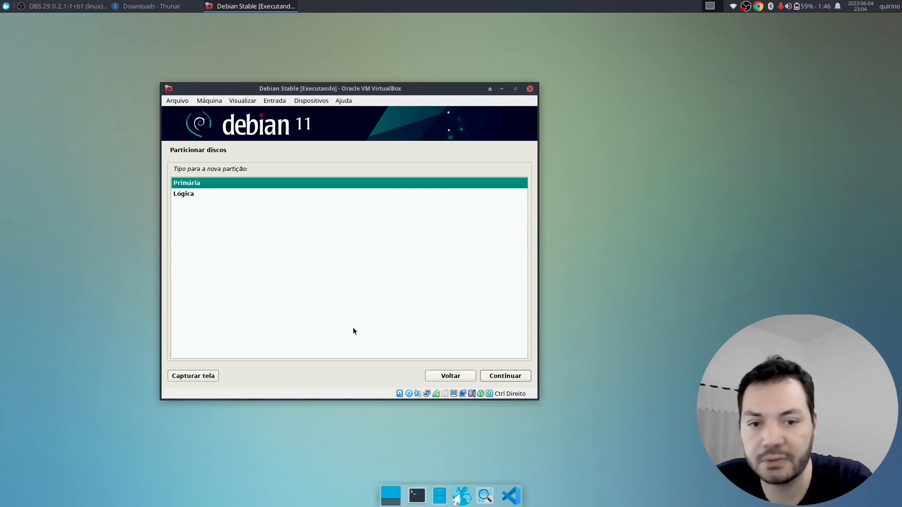
pyautogui.click(499, 377)
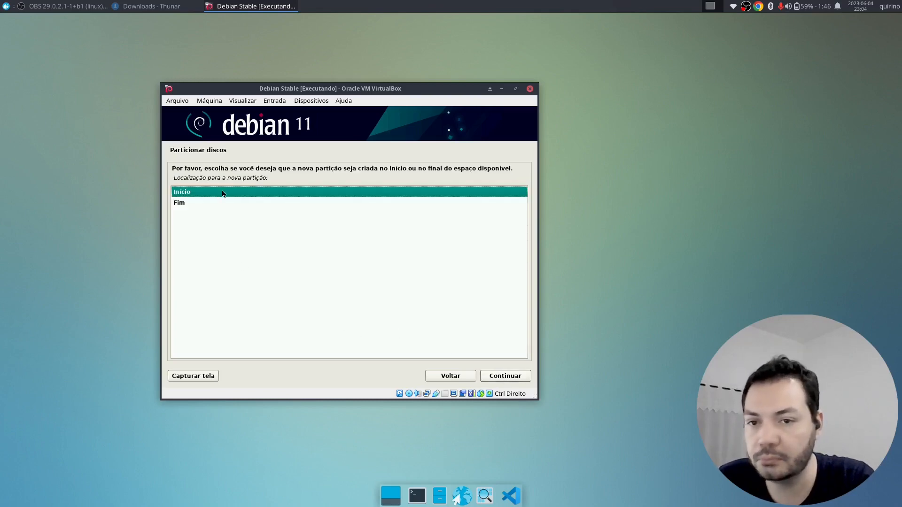
pyautogui.click(491, 376)
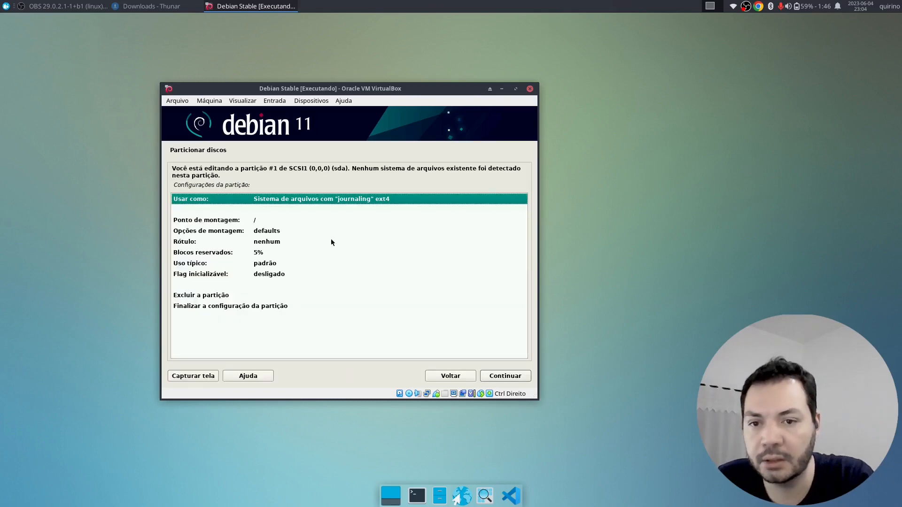
# - Set the new partition's Usar como to Área de troca (swap) and finish it
pyautogui.doubleClick(315, 200)
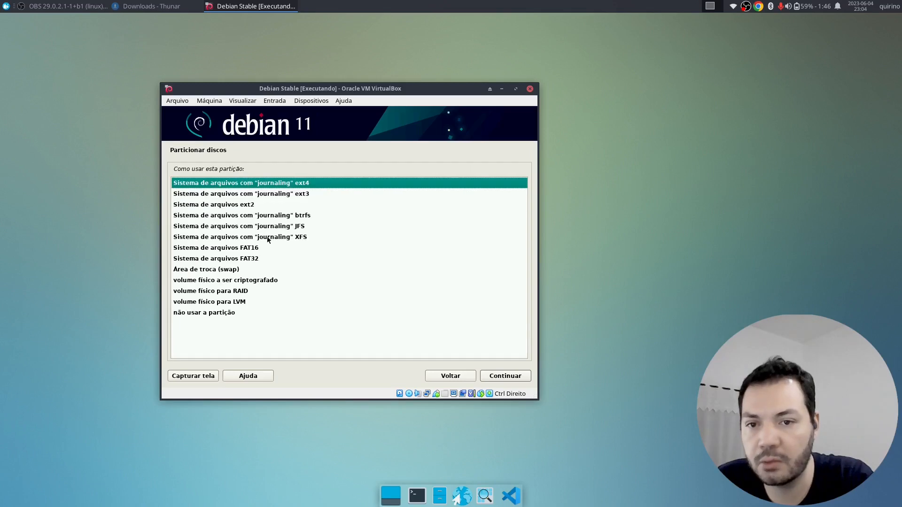
pyautogui.doubleClick(246, 269)
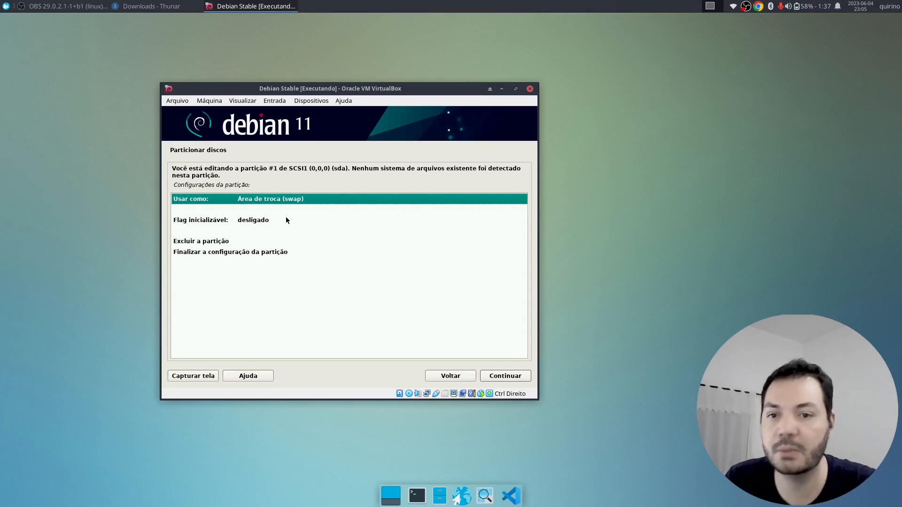
pyautogui.click(282, 254)
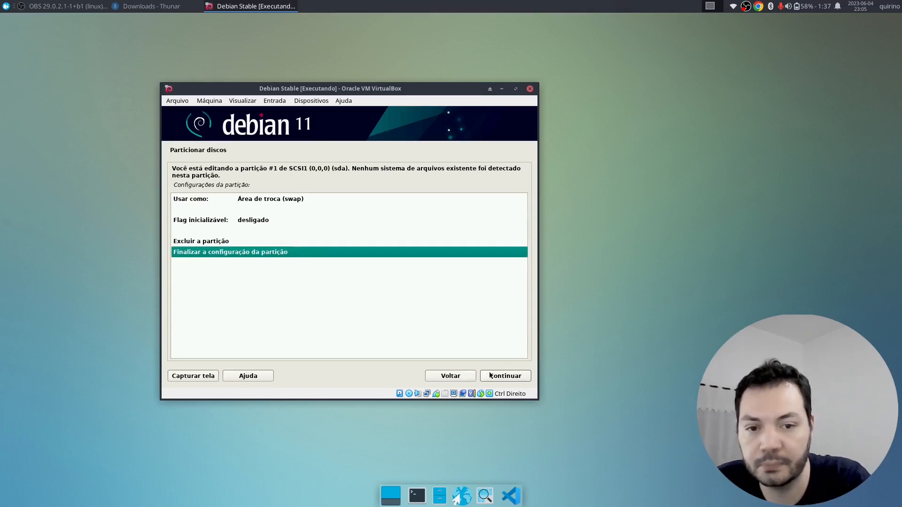
pyautogui.press('Return')
pyautogui.click(359, 284)
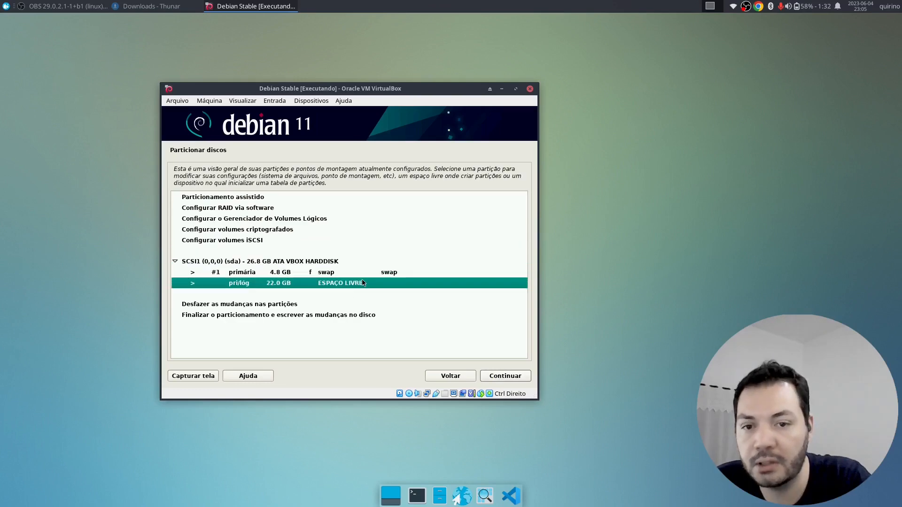
pyautogui.click(298, 272)
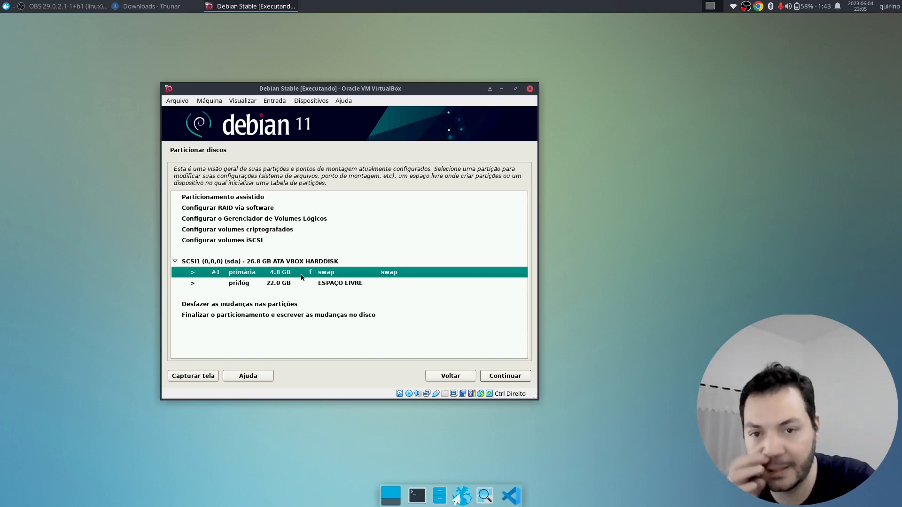
pyautogui.click(291, 284)
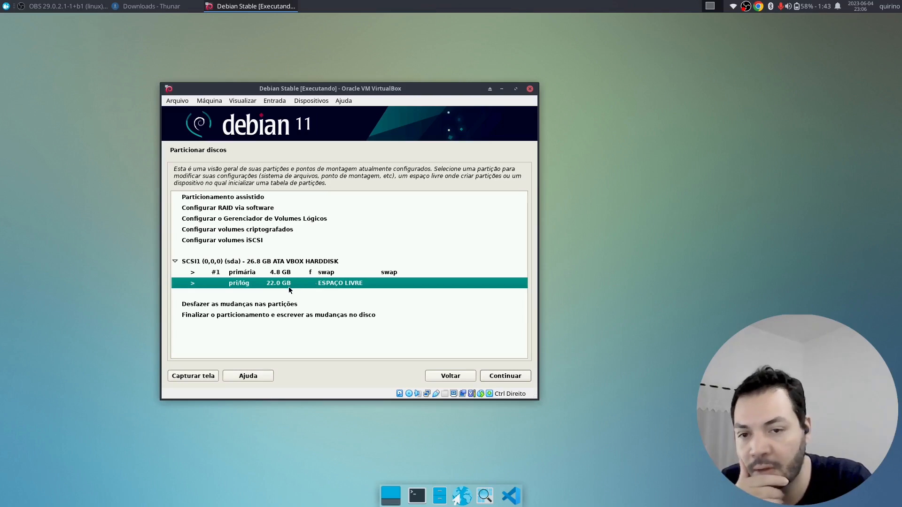
# - Create a 22.0 GB primary ext4 partition mounted at / with the bootable flag on
pyautogui.click(517, 382)
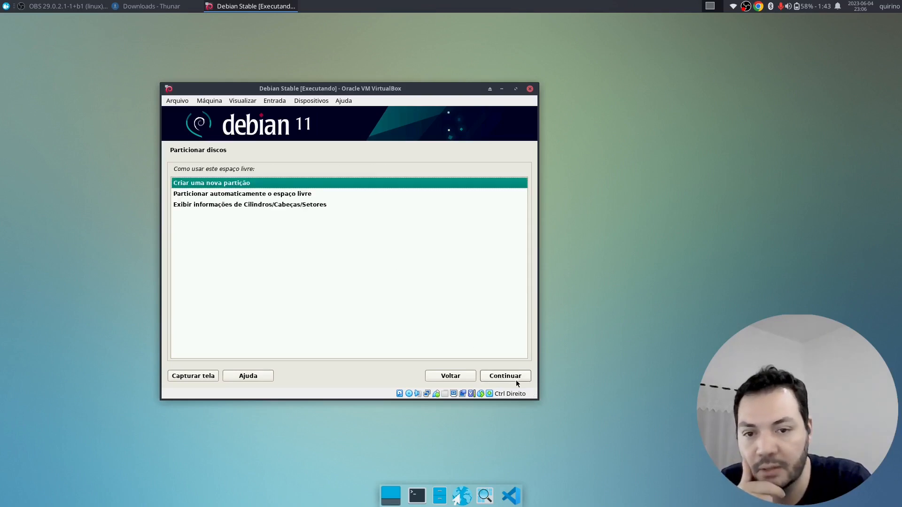
pyautogui.doubleClick(220, 183)
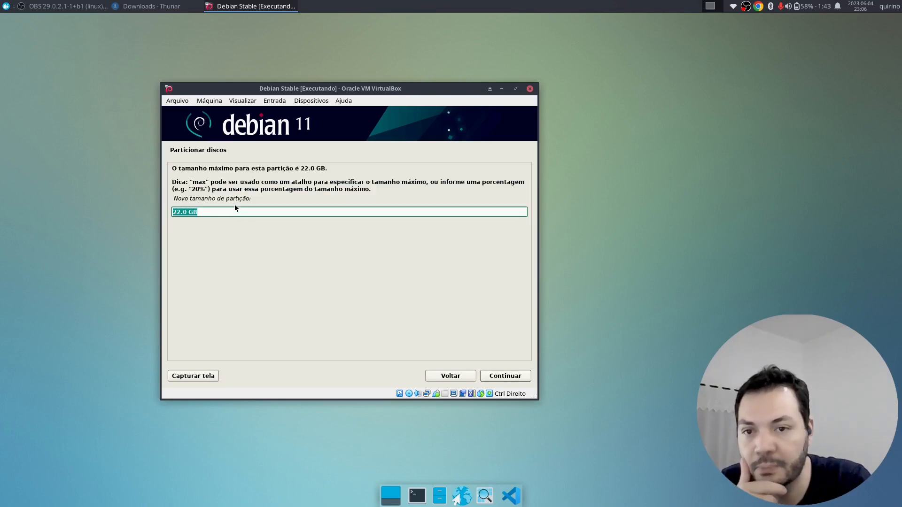
pyautogui.click(521, 380)
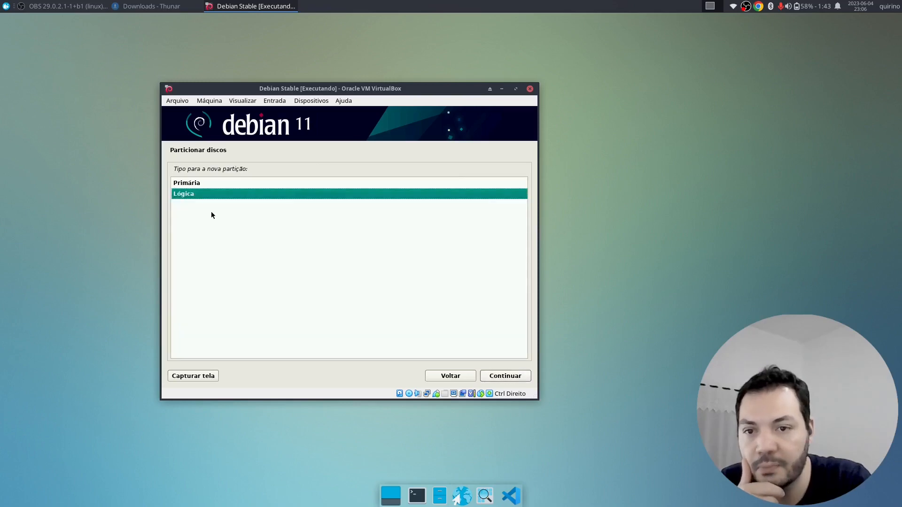
pyautogui.doubleClick(191, 184)
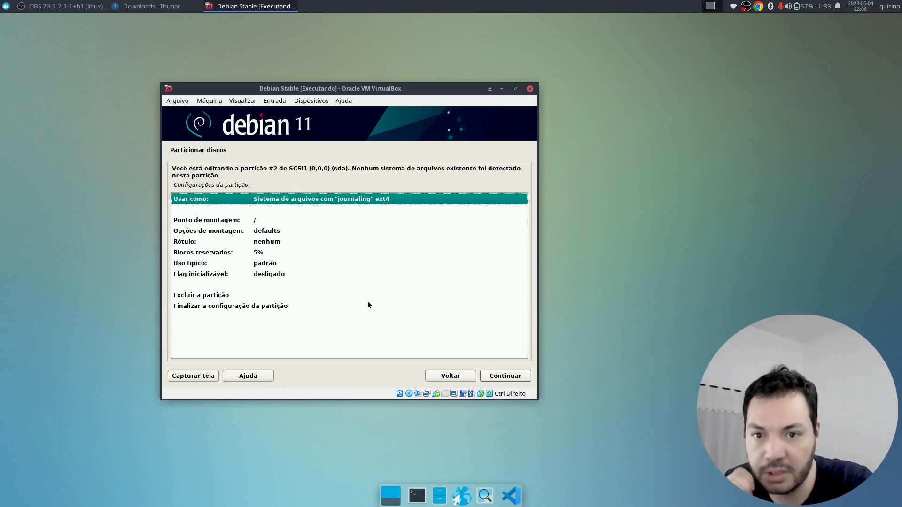
pyautogui.click(257, 220)
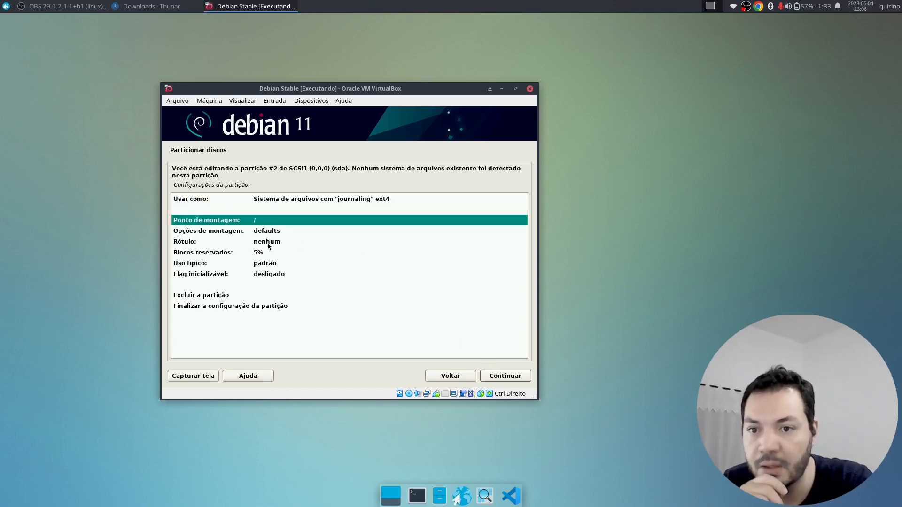
pyautogui.click(214, 275)
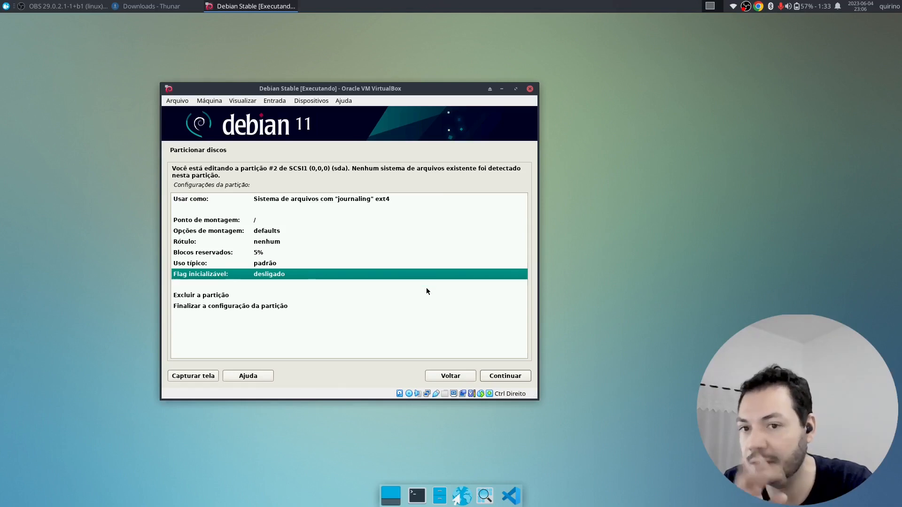
pyautogui.click(517, 375)
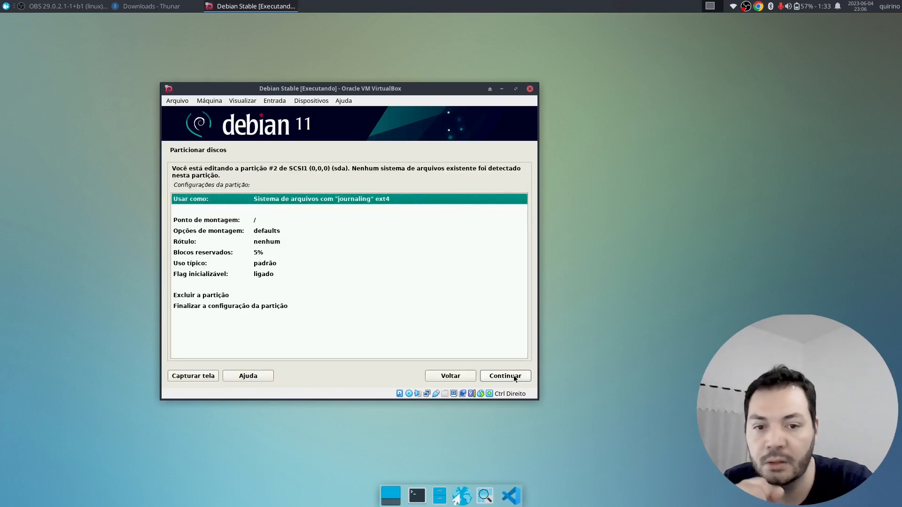
pyautogui.click(278, 306)
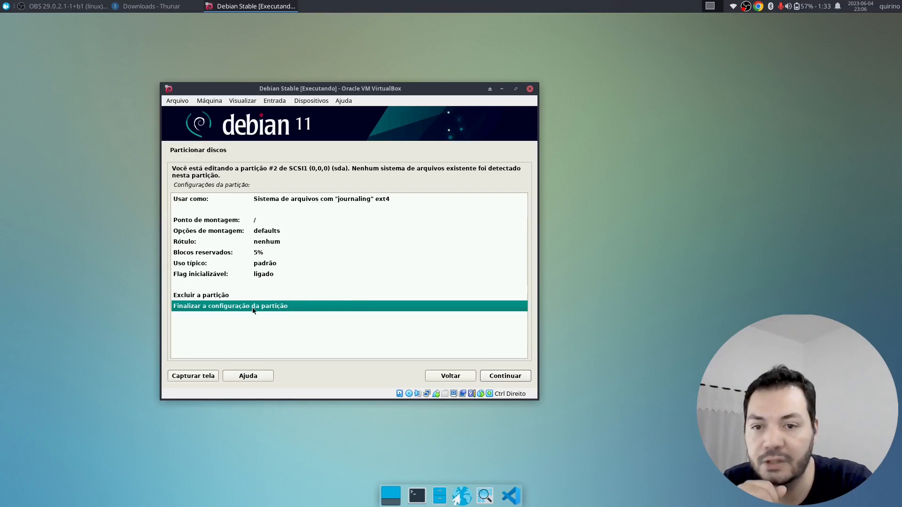
pyautogui.click(511, 379)
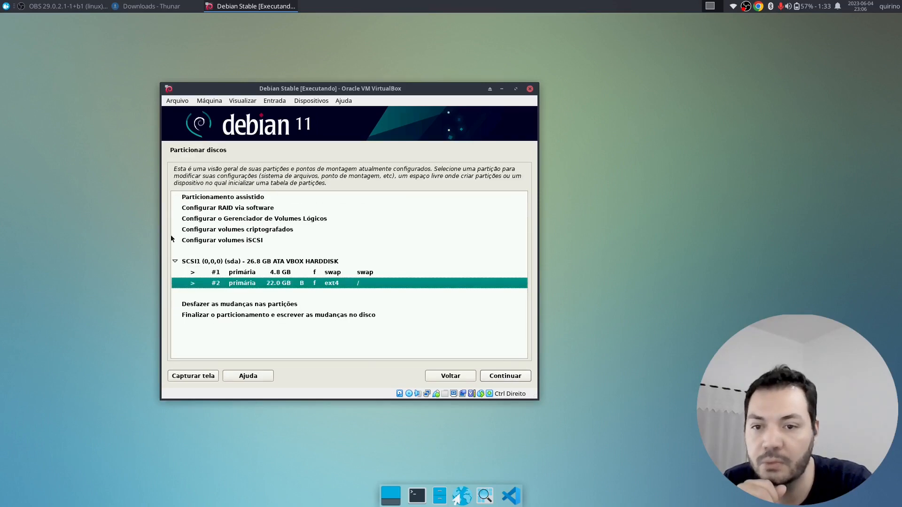
# - Finish partitioning and answer Sim to write the swap and ext4 changes to disk
pyautogui.click(274, 315)
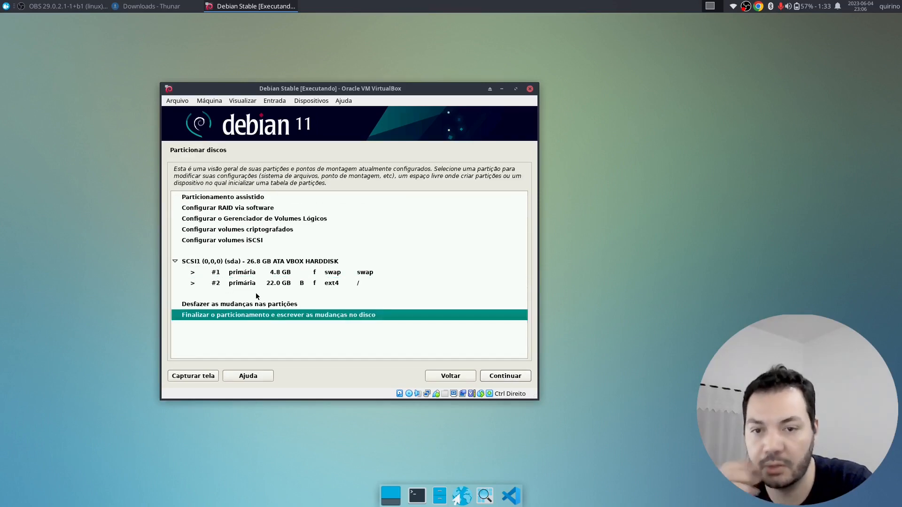
pyautogui.click(359, 272)
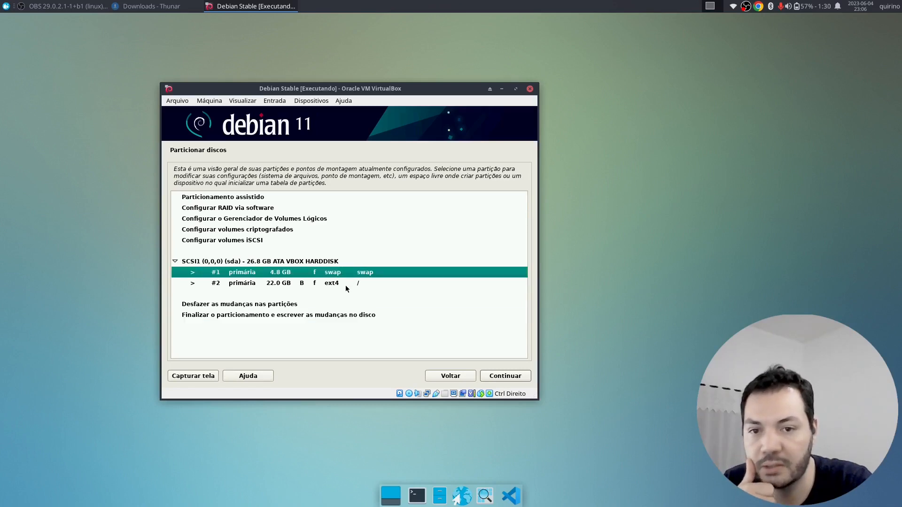
pyautogui.click(346, 287)
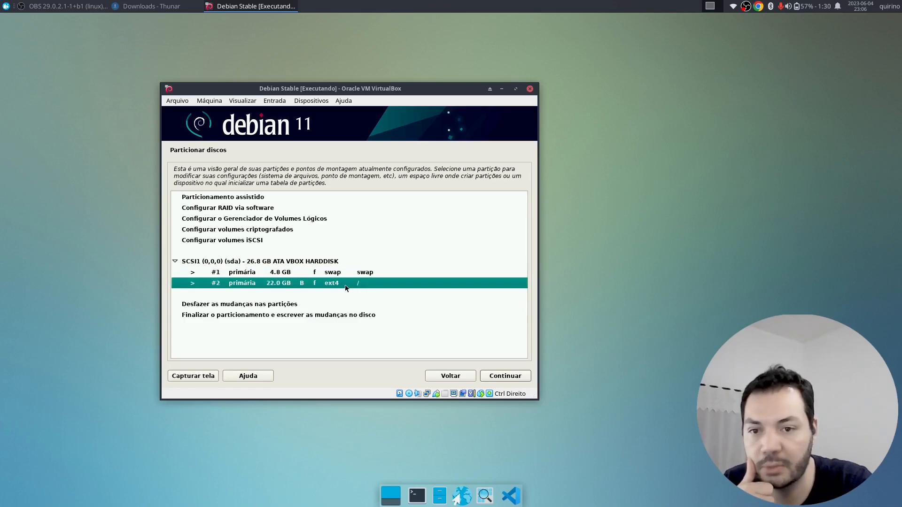
pyautogui.click(348, 315)
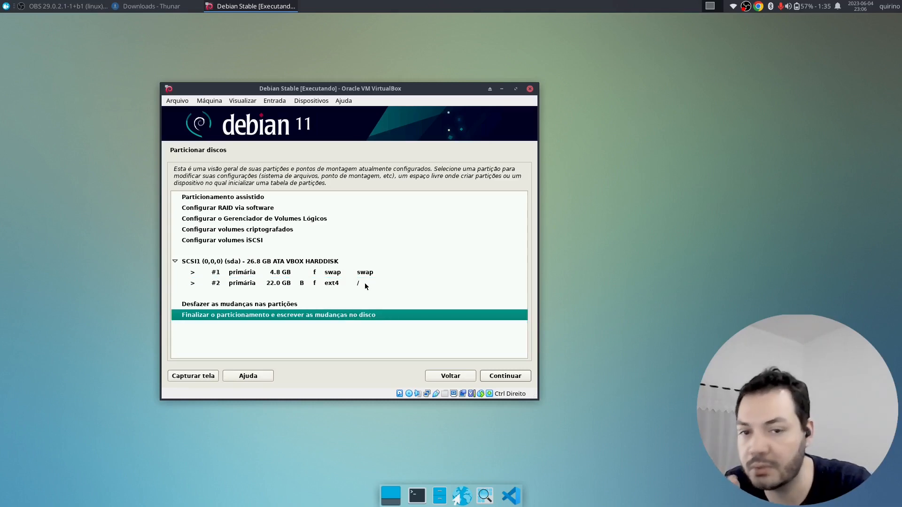
pyautogui.click(505, 378)
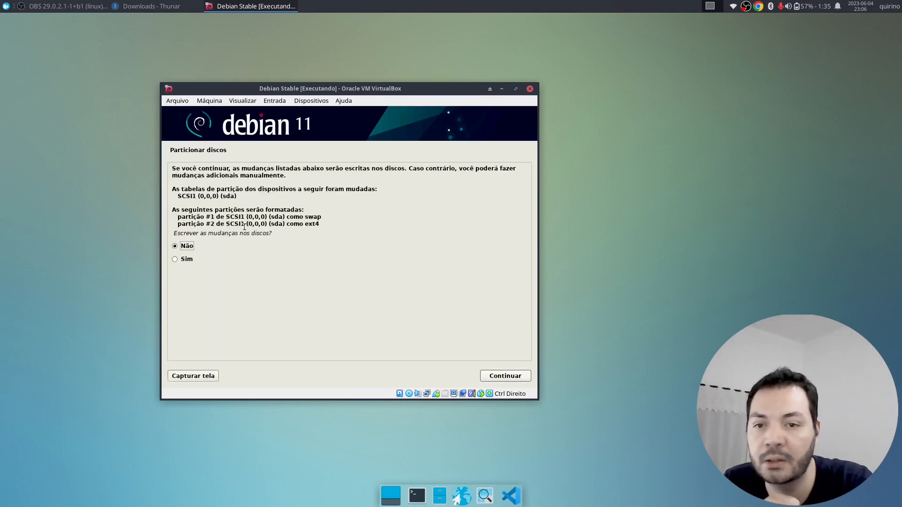
pyautogui.moveTo(183, 166); pyautogui.dragTo(292, 180)
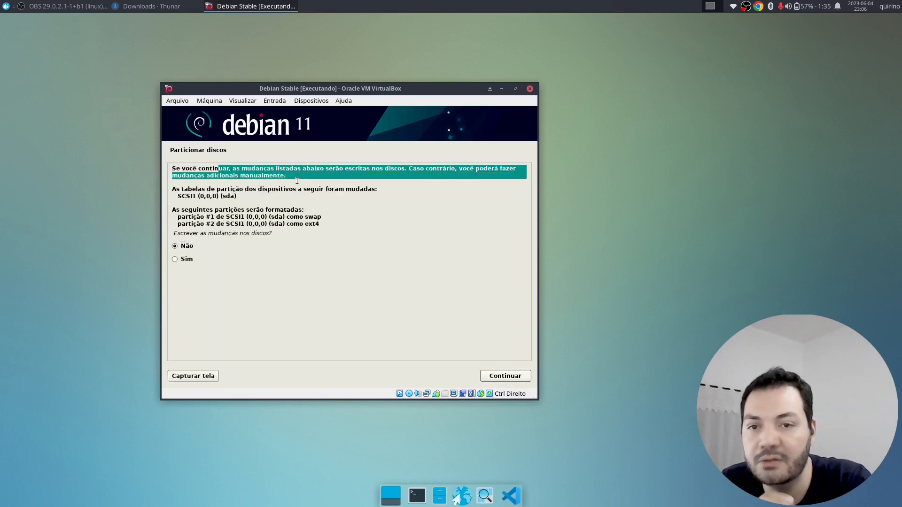
pyautogui.click(318, 176)
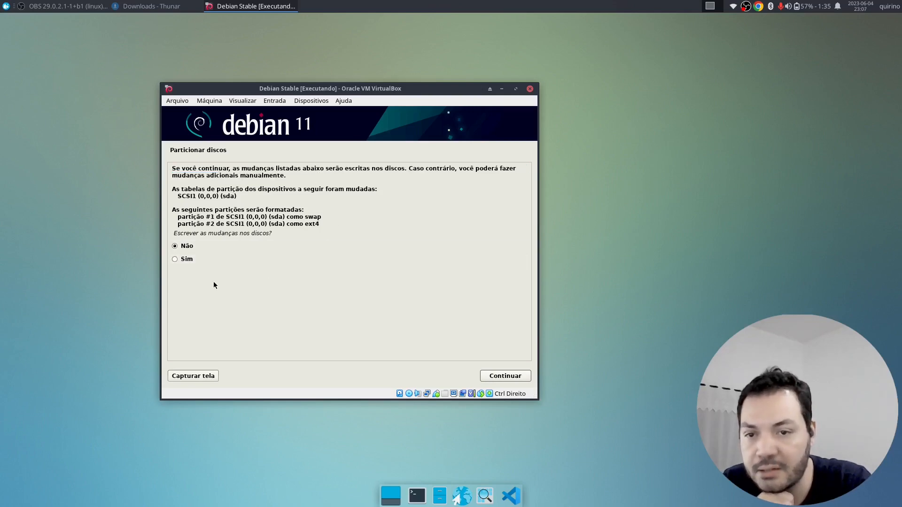
pyautogui.click(211, 258)
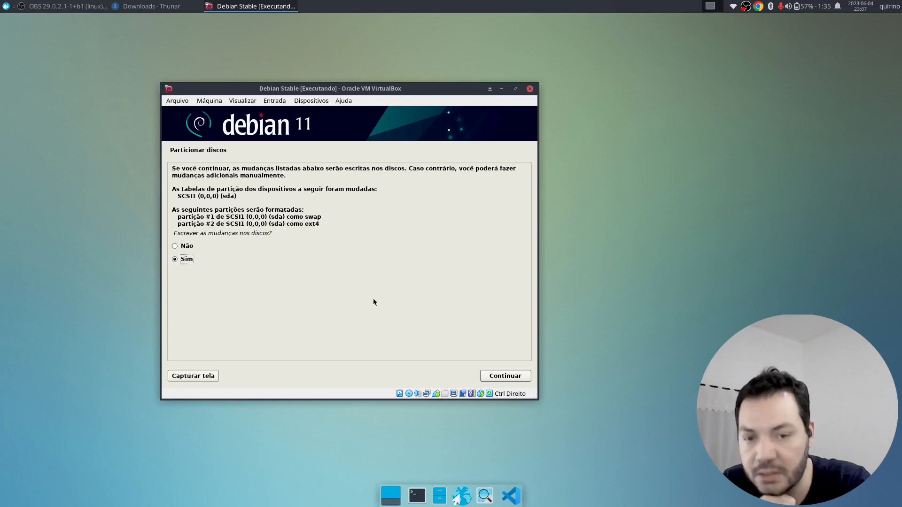
pyautogui.click(505, 376)
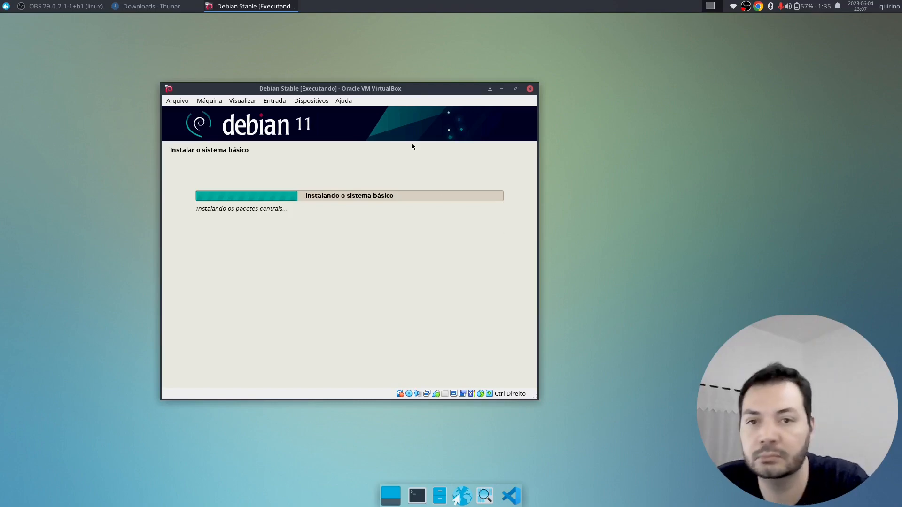
# - Move the VirtualBox window while the base system installs
pyautogui.moveTo(415, 89); pyautogui.dragTo(512, 74)
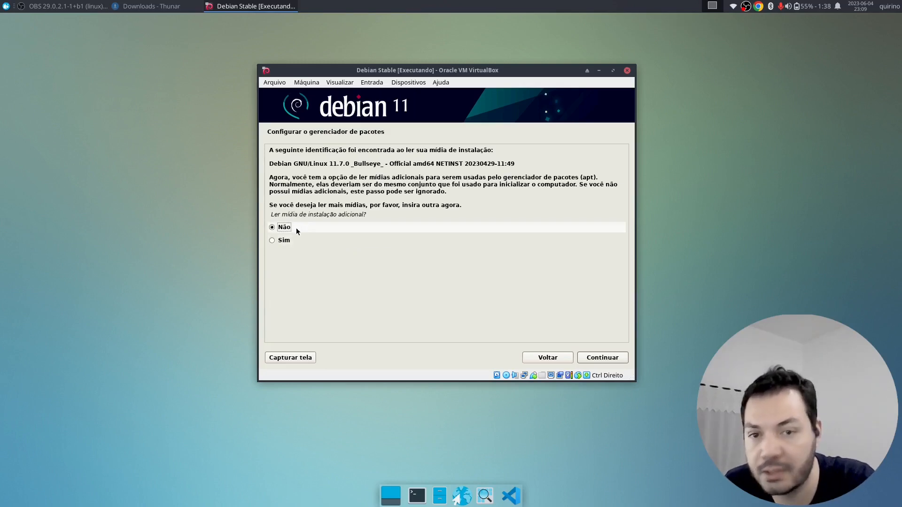
# - Skip extra media, accept Brasil and deb.debian.org as the mirror, and leave the HTTP proxy empty
pyautogui.click(600, 359)
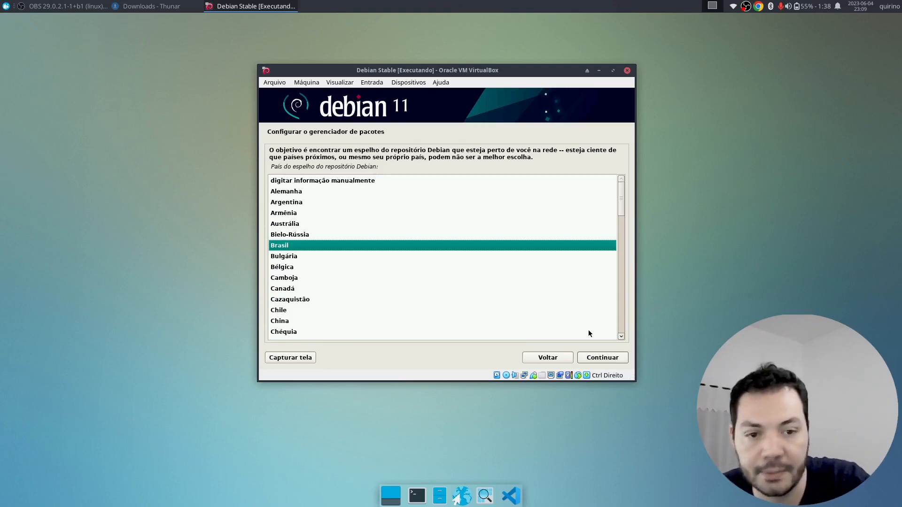
pyautogui.click(608, 359)
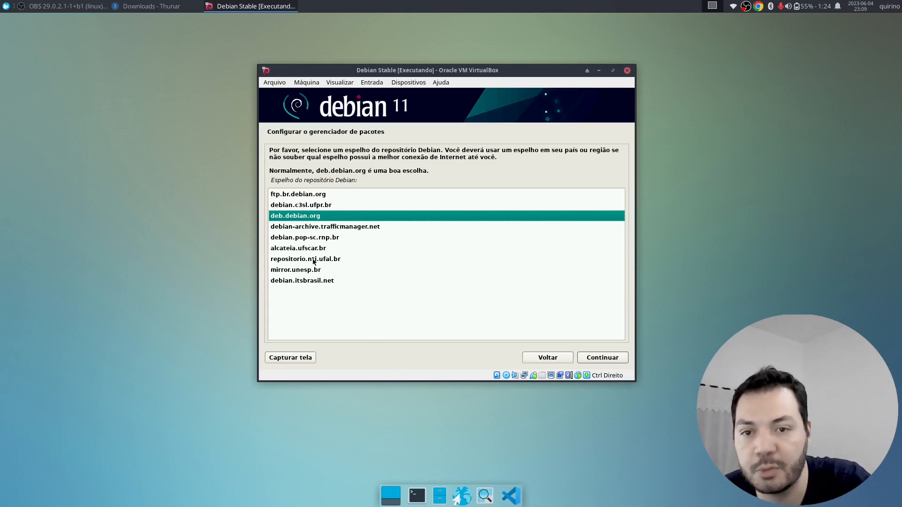
pyautogui.click(599, 360)
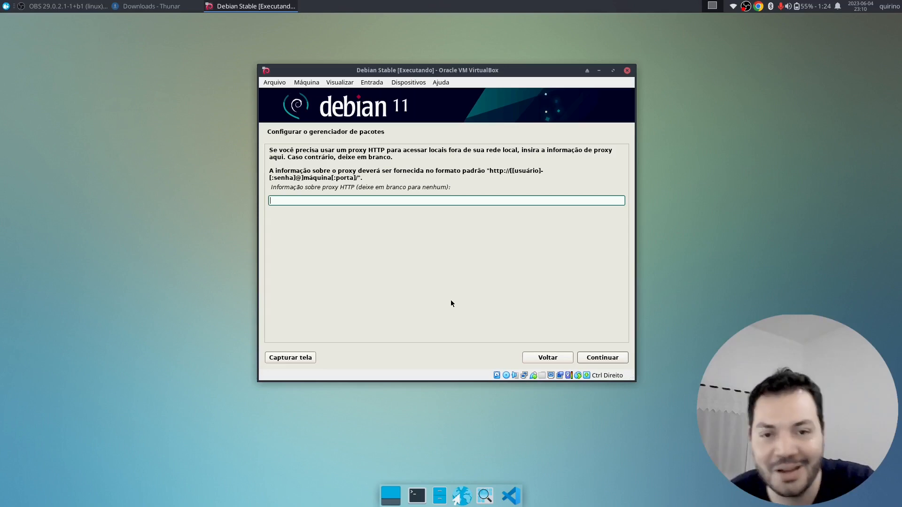
pyautogui.click(603, 357)
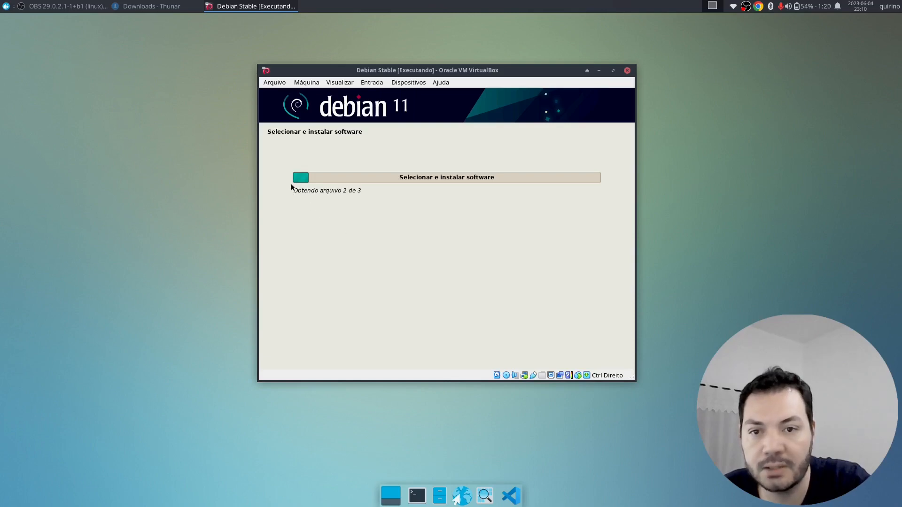
# - Watch the software download progress, then open a new terminal window on the host
pyautogui.moveTo(293, 187); pyautogui.dragTo(331, 198)
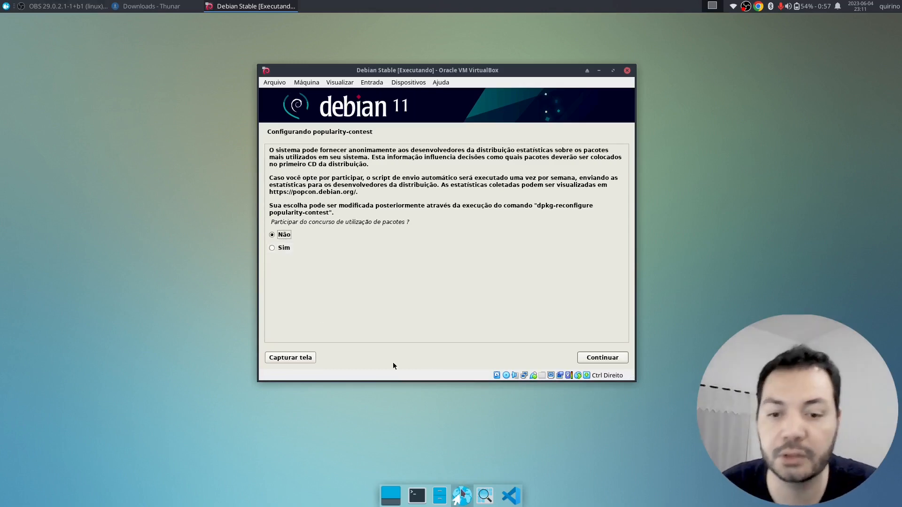
pyautogui.click(425, 500)
# - Install the speedometer package with sudo apt install speedometer, then clear the terminal
pyautogui.moveTo(464, 156); pyautogui.dragTo(710, 167)
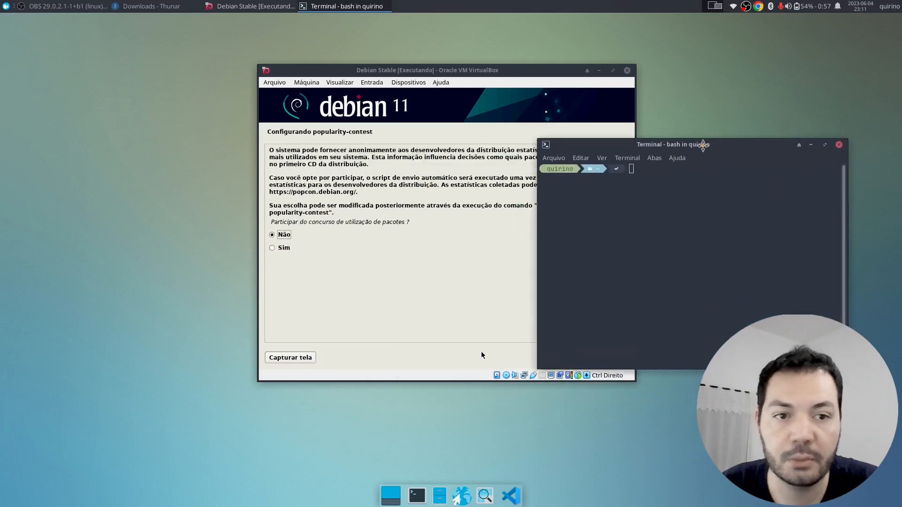
pyautogui.write('SUDO APT IN')
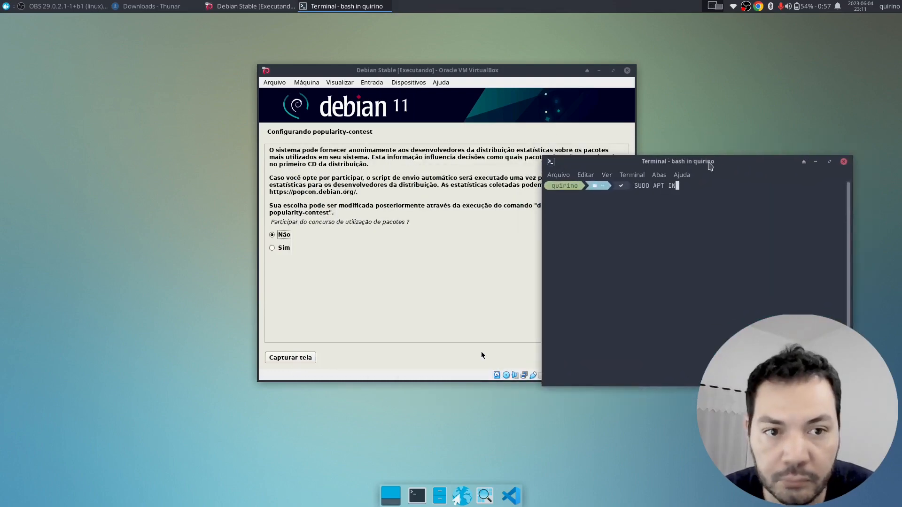
pyautogui.press('BackSpace')
pyautogui.press('BackSpace')
pyautogui.press('BackSpace')
pyautogui.press('BackSpace')
pyautogui.press('BackSpace')
pyautogui.press('BackSpace')
pyautogui.press('BackSpace')
pyautogui.press('BackSpace')
pyautogui.press('BackSpace')
pyautogui.press('BackSpace')
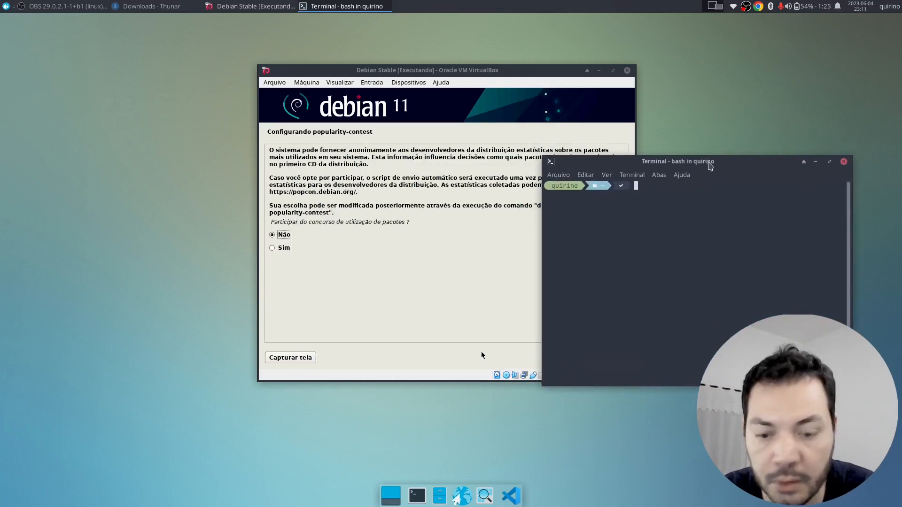
pyautogui.write('sudo apt install s')
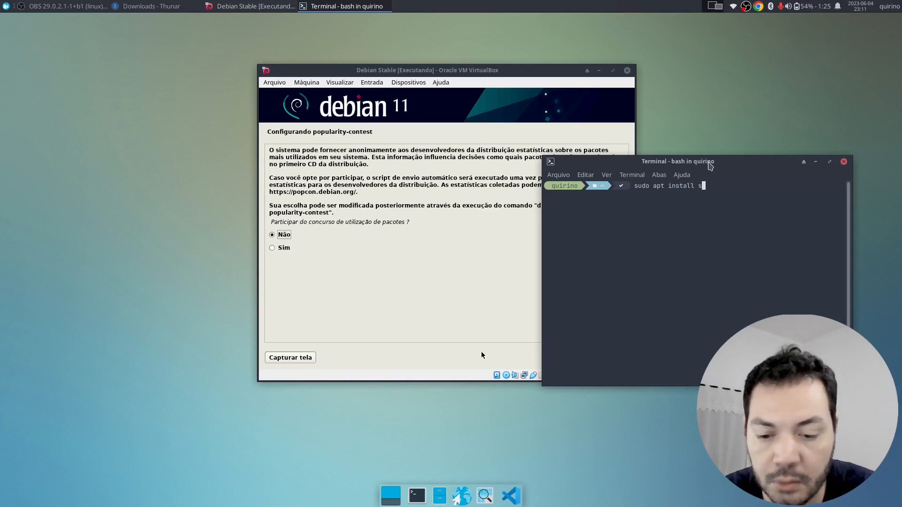
pyautogui.write('peedo')
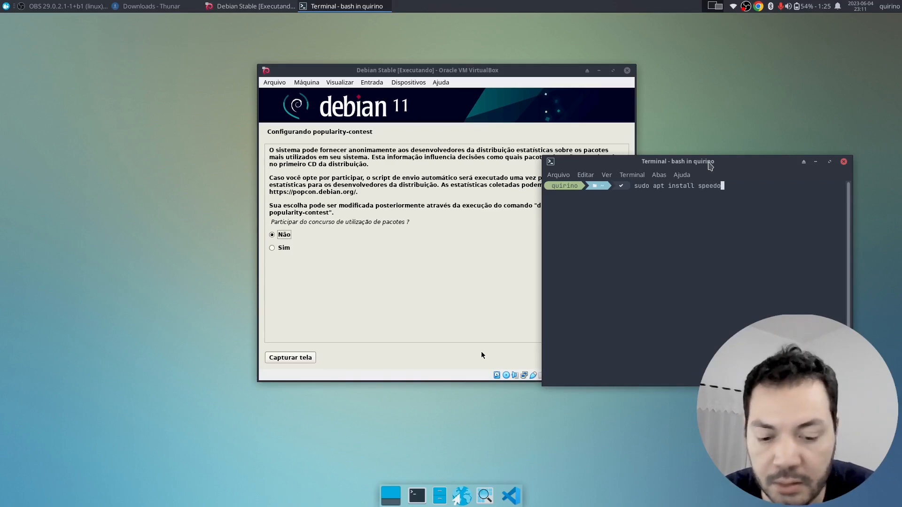
pyautogui.write('m')
pyautogui.press('Tab')
pyautogui.press('Return')
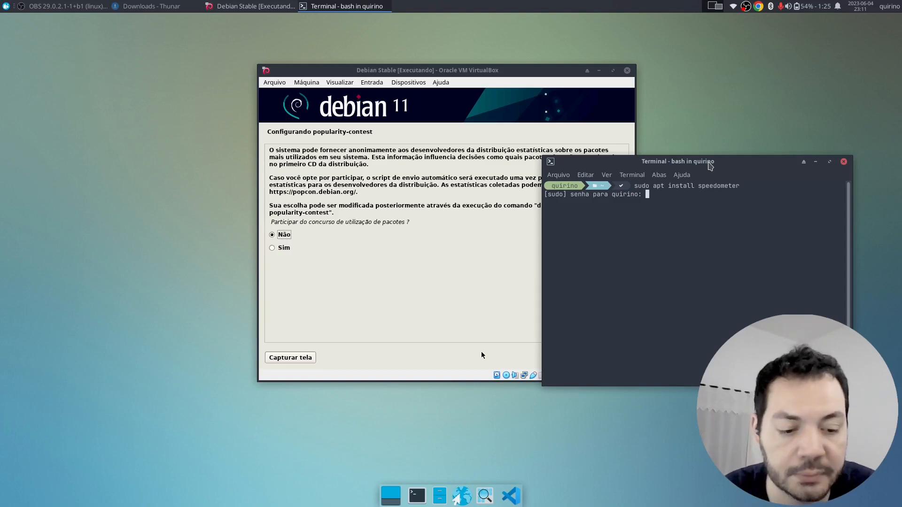
pyautogui.press('Return')
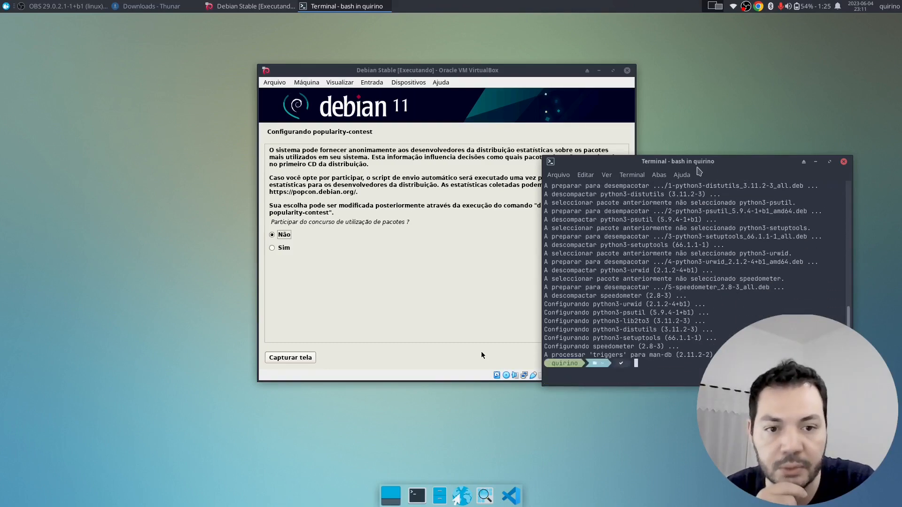
pyautogui.write('clear')
pyautogui.press('Return')
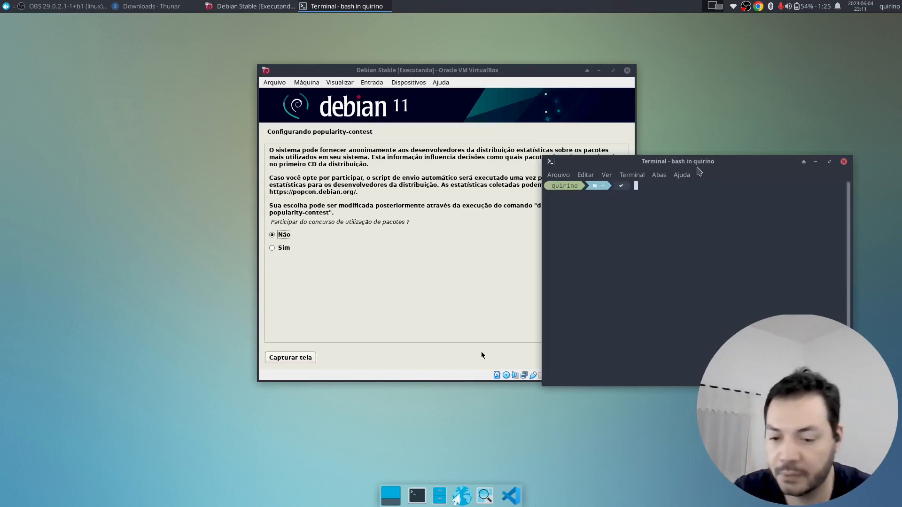
# - Begin the speedometer command and look up the wireless interface name with ip address in a second tab
pyautogui.write('speedometer')
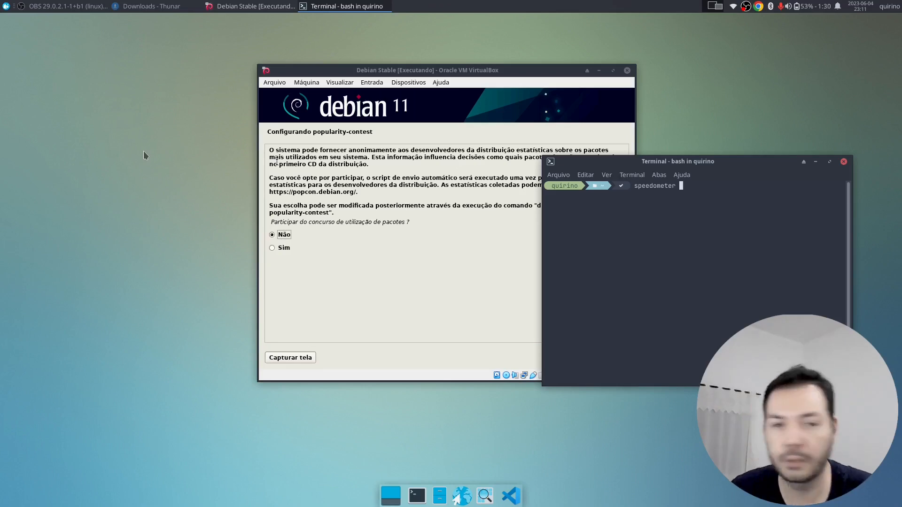
pyautogui.write('-l -r')
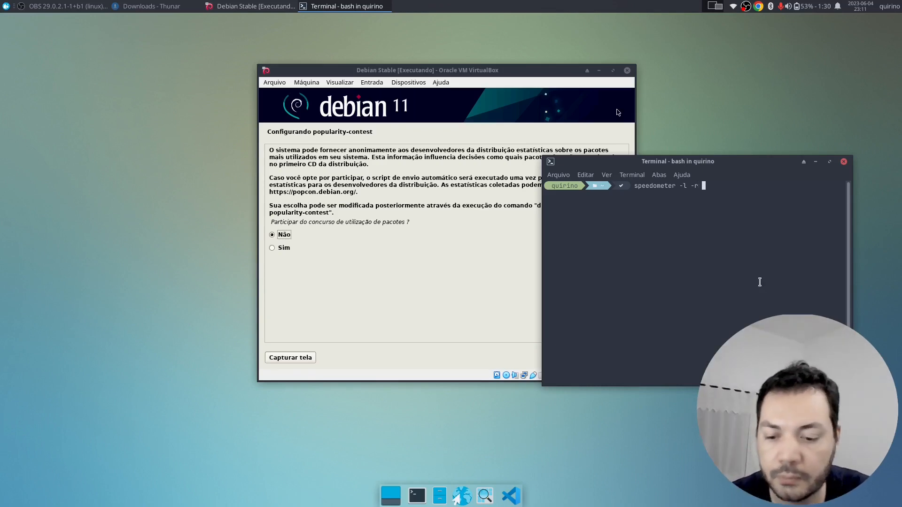
pyautogui.write(' t')
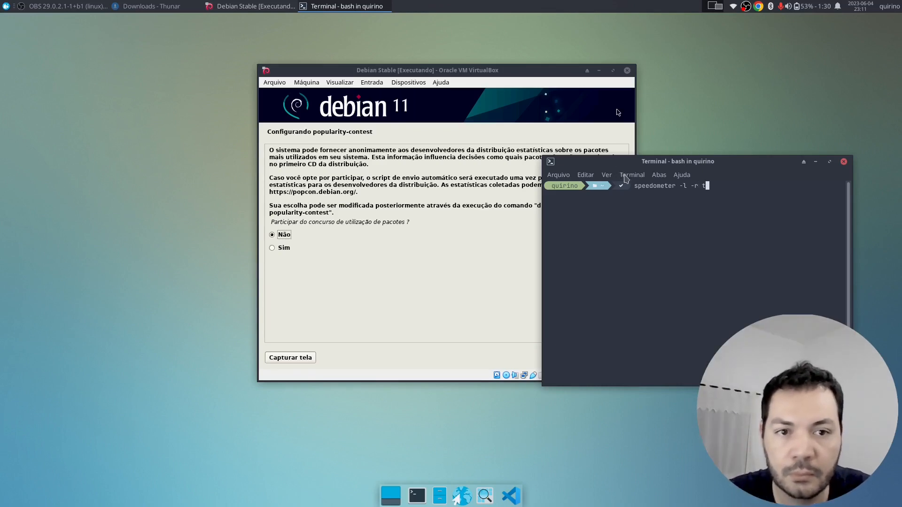
pyautogui.click(625, 176)
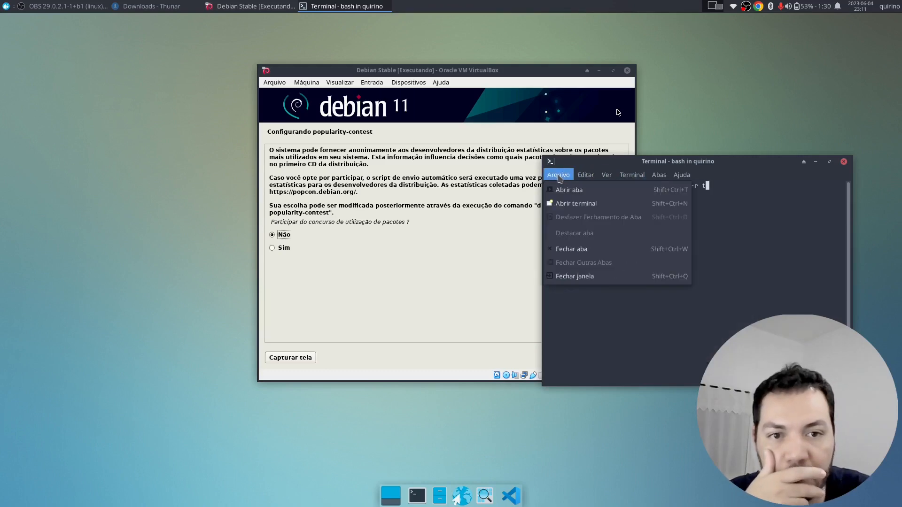
pyautogui.click(569, 190)
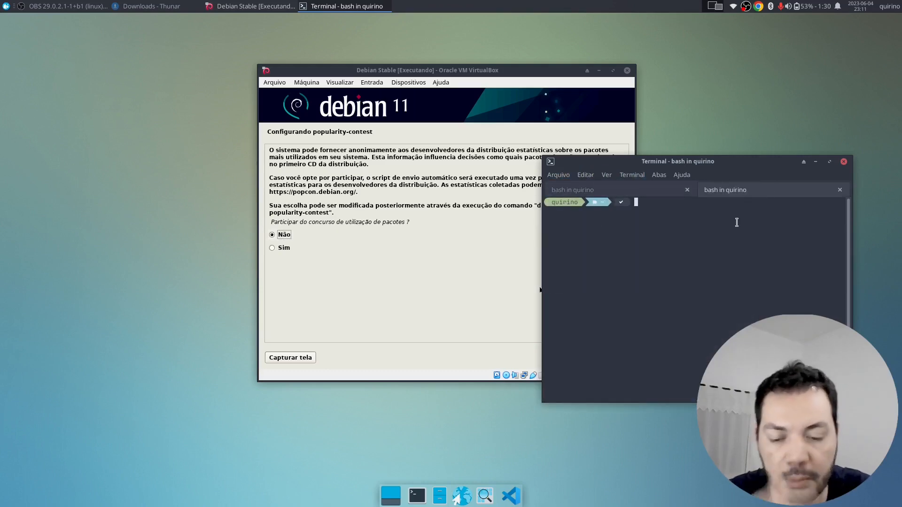
pyautogui.write('ip address')
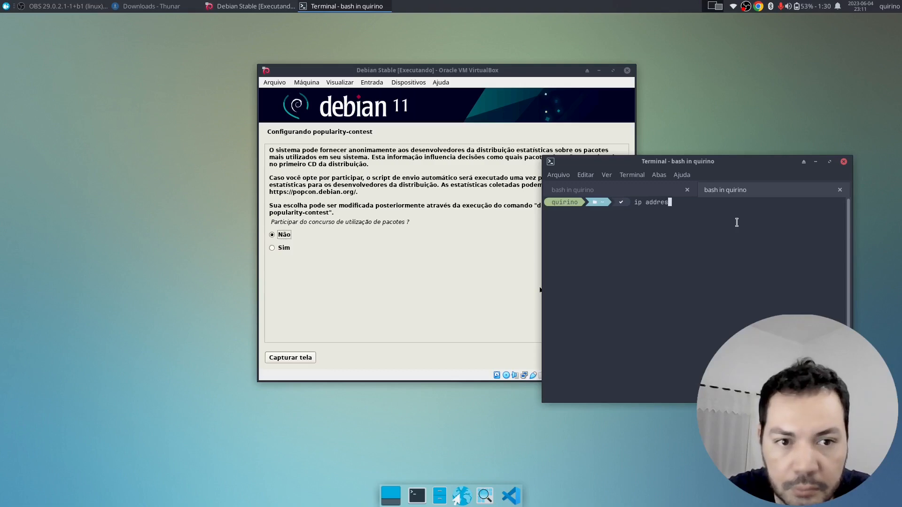
pyautogui.press('Return')
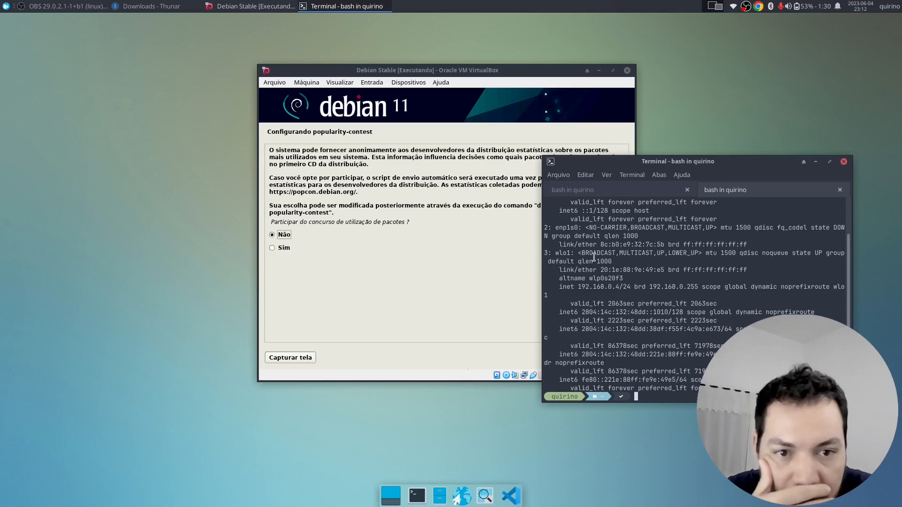
# - Complete the command as speedometer -l -r wlo1 -t wlo1 -m $((1024*1024 * 3 / 2 ))
pyautogui.click(838, 188)
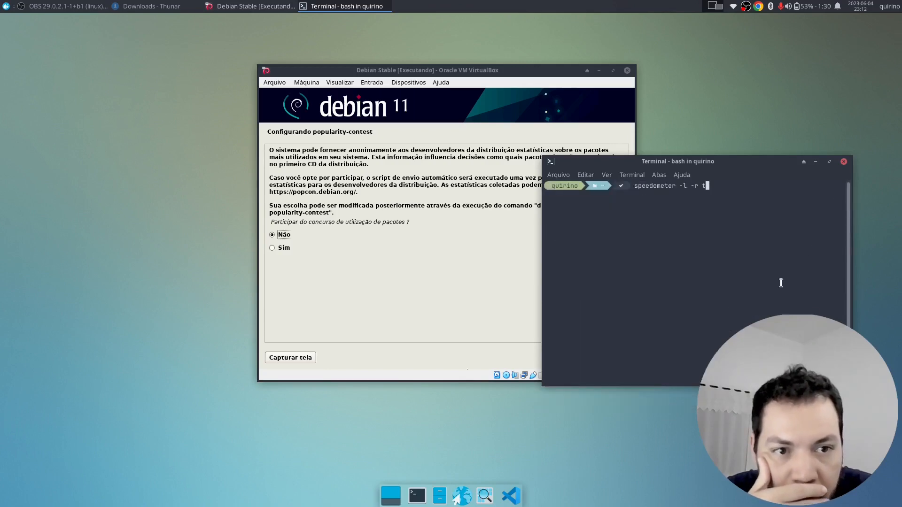
pyautogui.press('BackSpace')
pyautogui.write('wl')
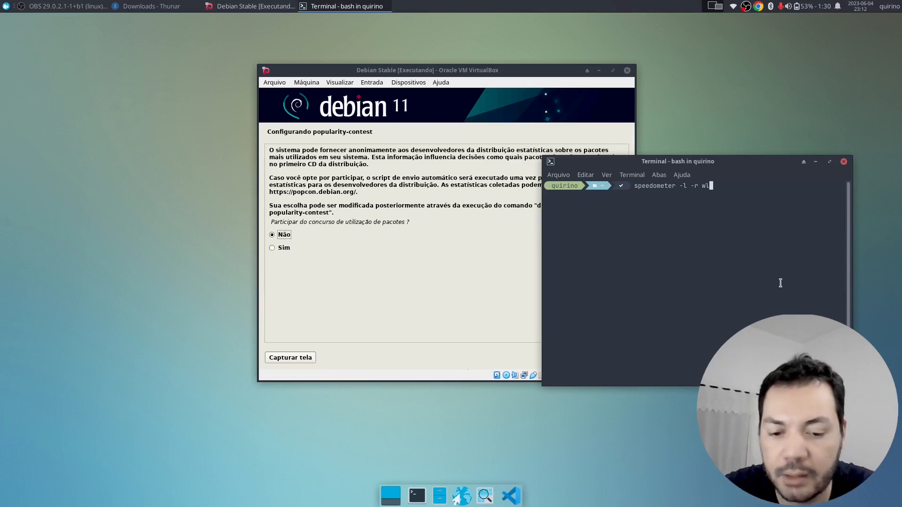
pyautogui.write('o1')
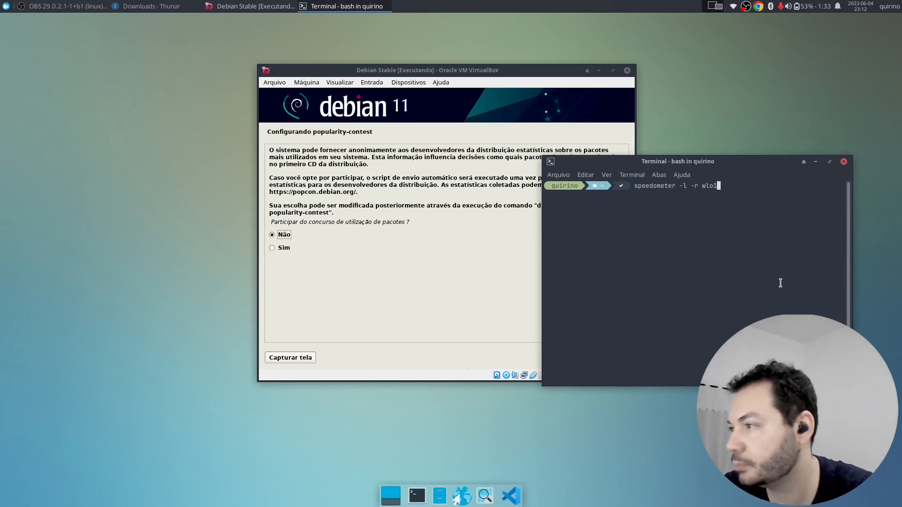
pyautogui.write(' -t ')
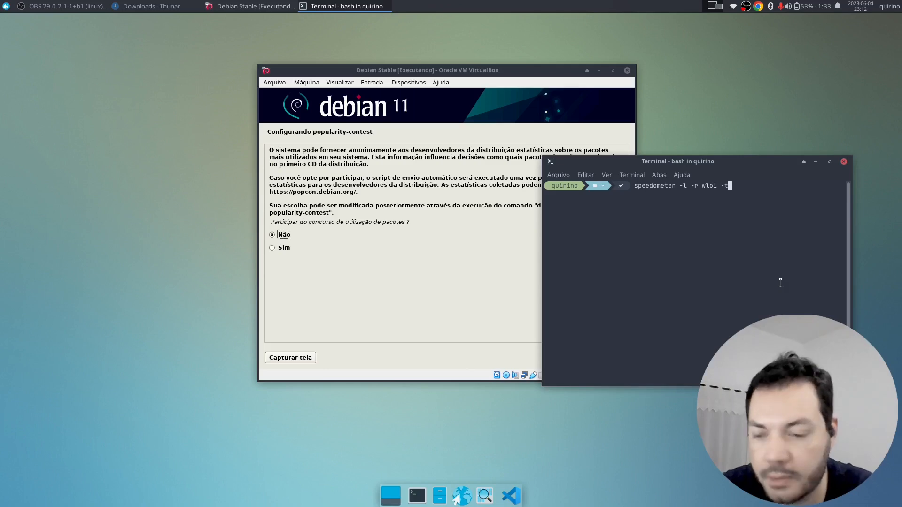
pyautogui.write('wlo1 ')
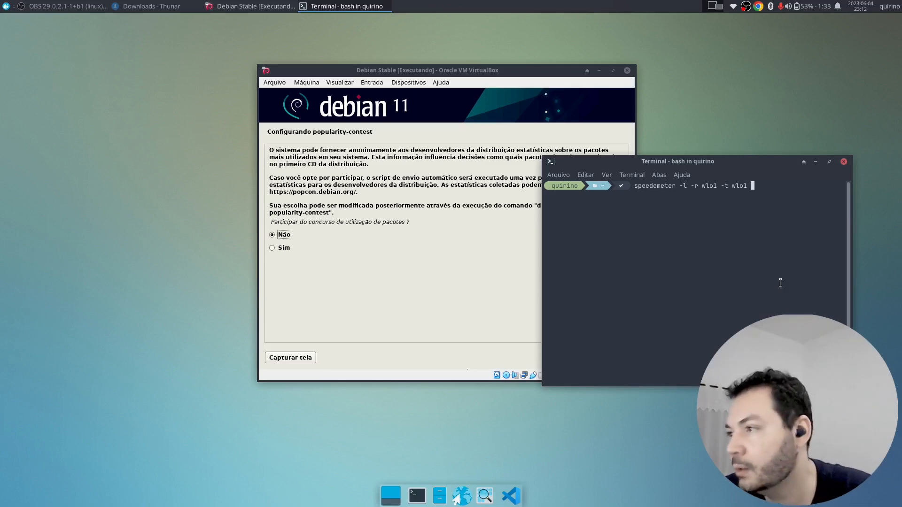
pyautogui.write('-')
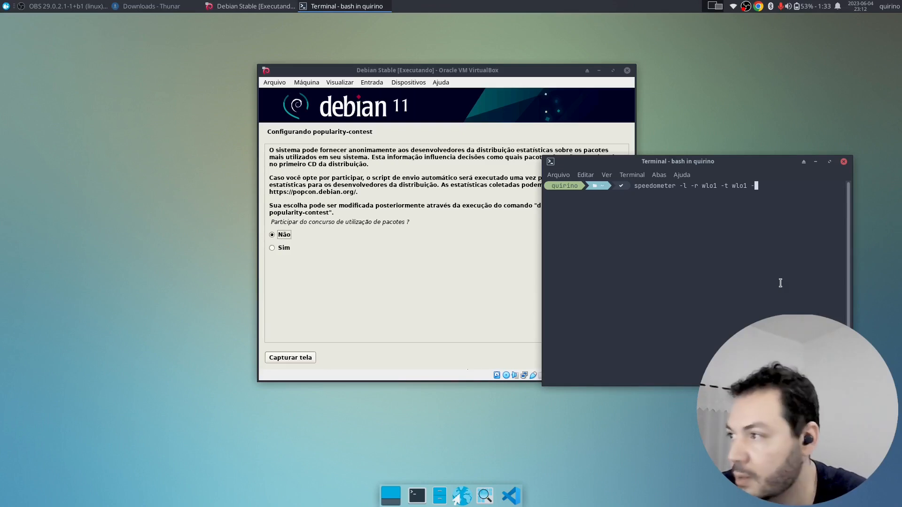
pyautogui.write('m')
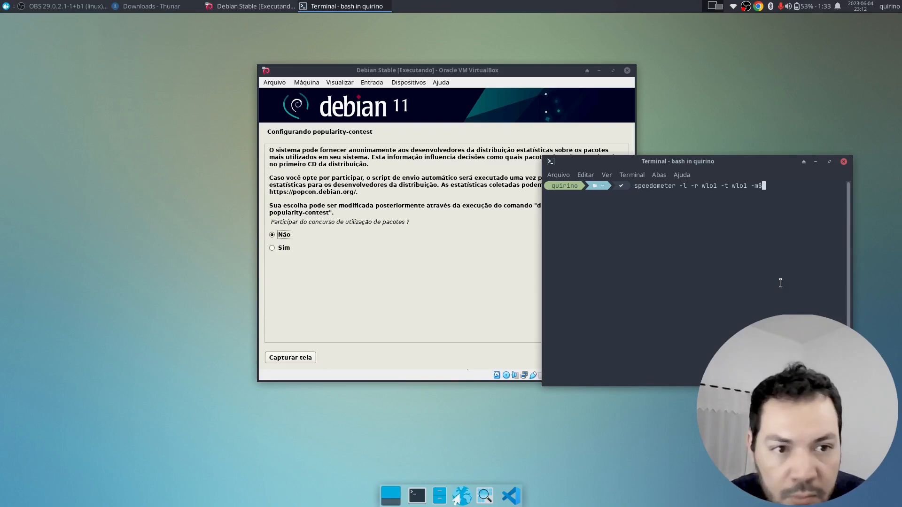
pyautogui.write(' $((')
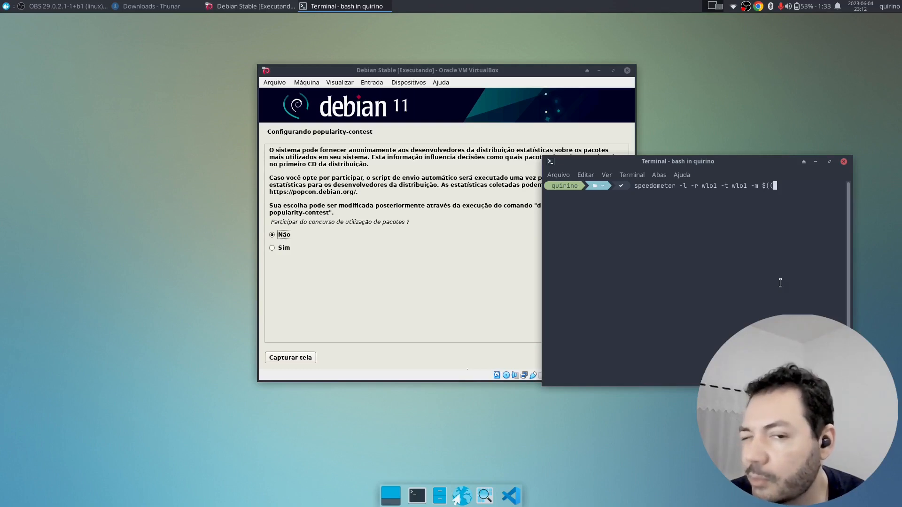
pyautogui.write('10')
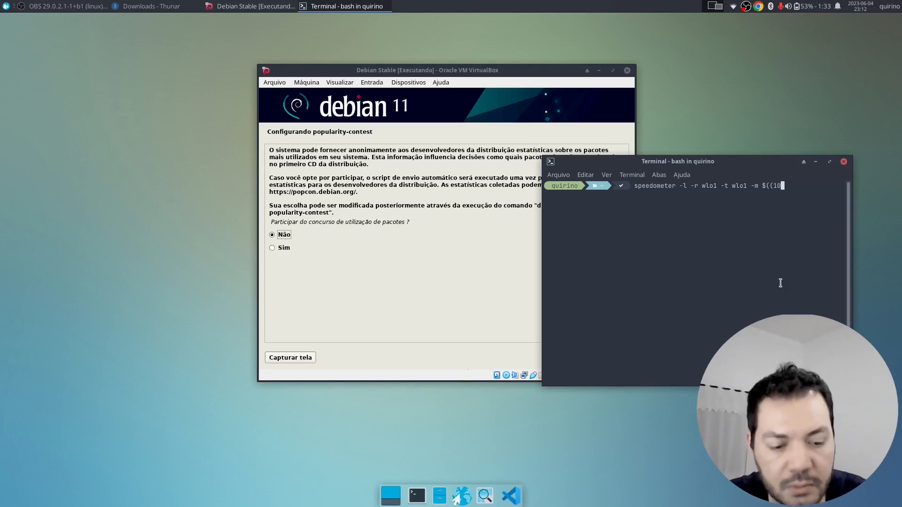
pyautogui.write('24*1024')
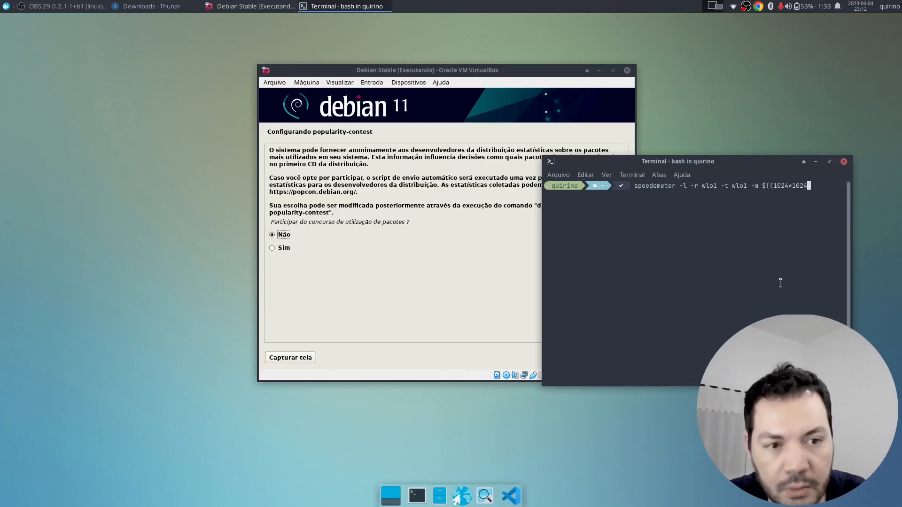
pyautogui.write(' * ')
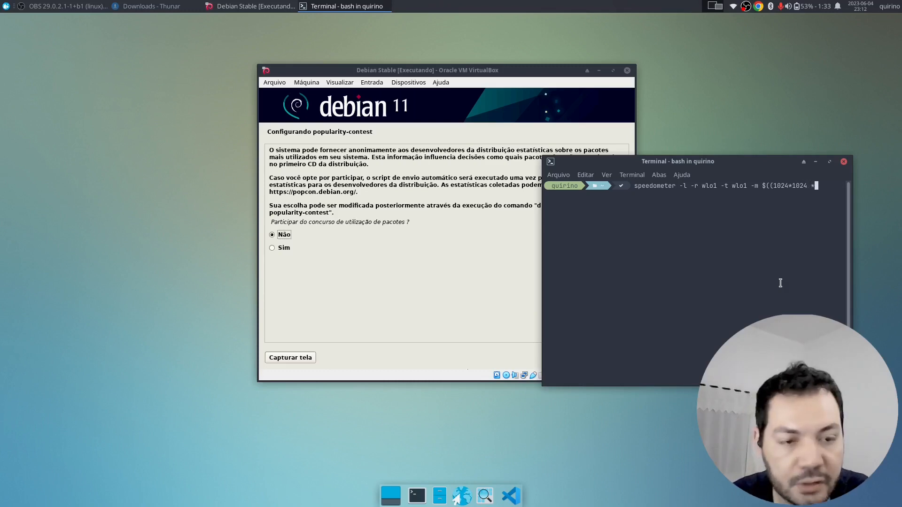
pyautogui.write('3 ')
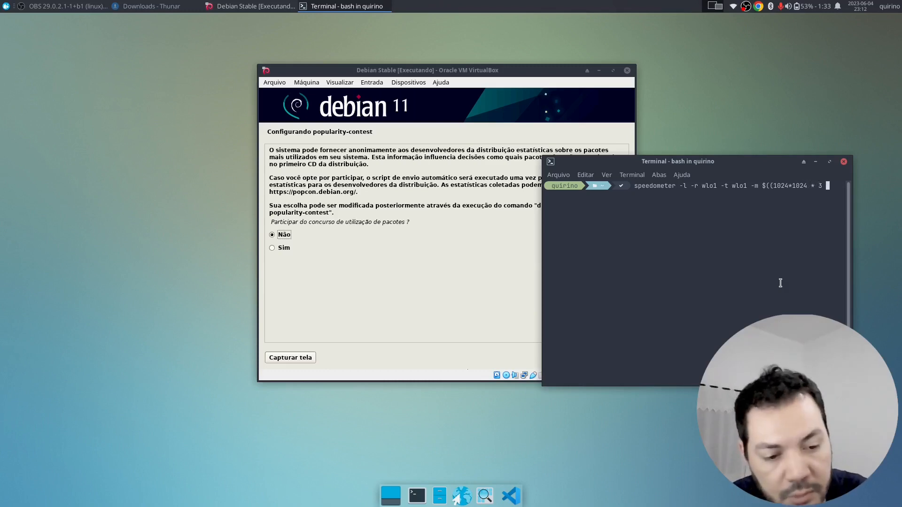
pyautogui.write('/ 2 ))')
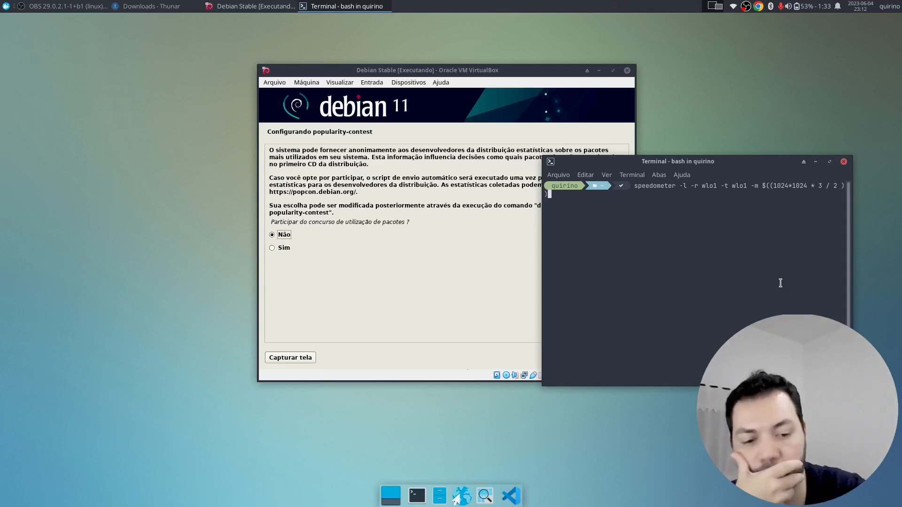
# - Run the wlo1 speedometer graphs and move the Debian installer window to the left beside them
pyautogui.press('Return')
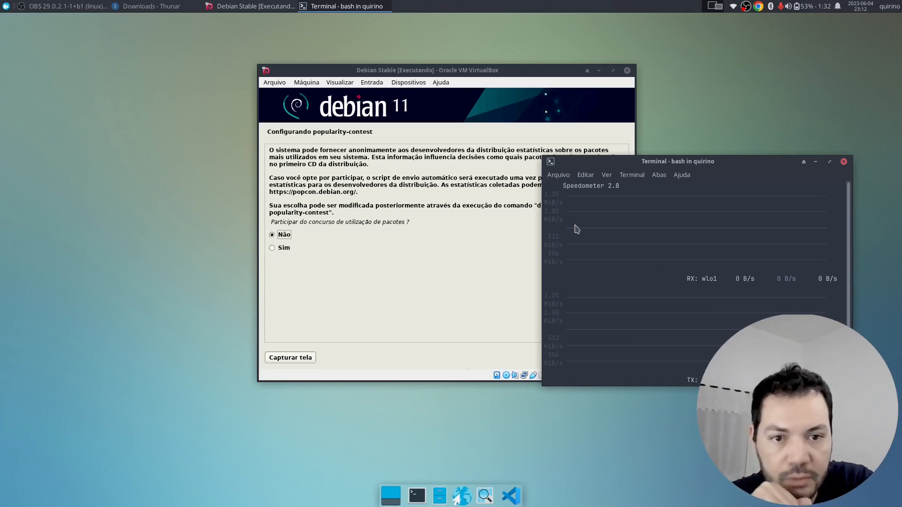
pyautogui.moveTo(471, 70); pyautogui.dragTo(329, 74)
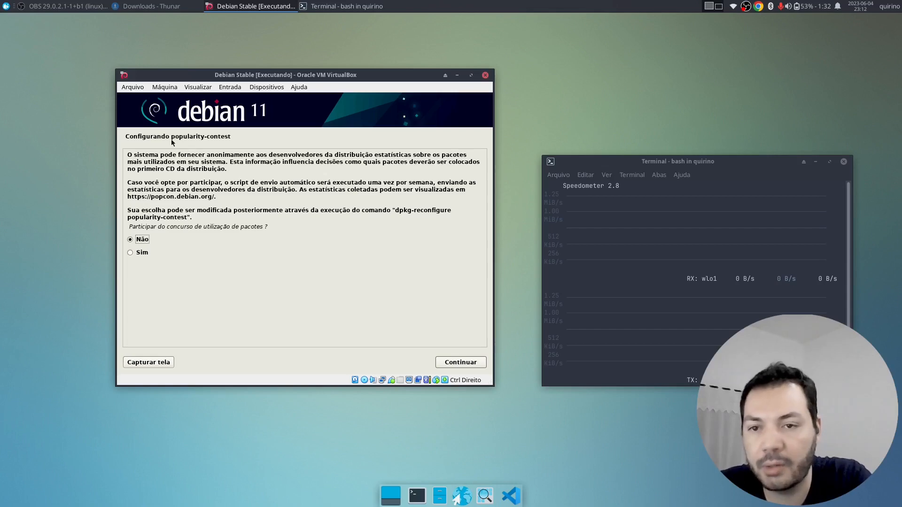
# - Leave the popularity-contest answer at Não after briefly trying Sim, and continue
pyautogui.moveTo(333, 75); pyautogui.dragTo(379, 76)
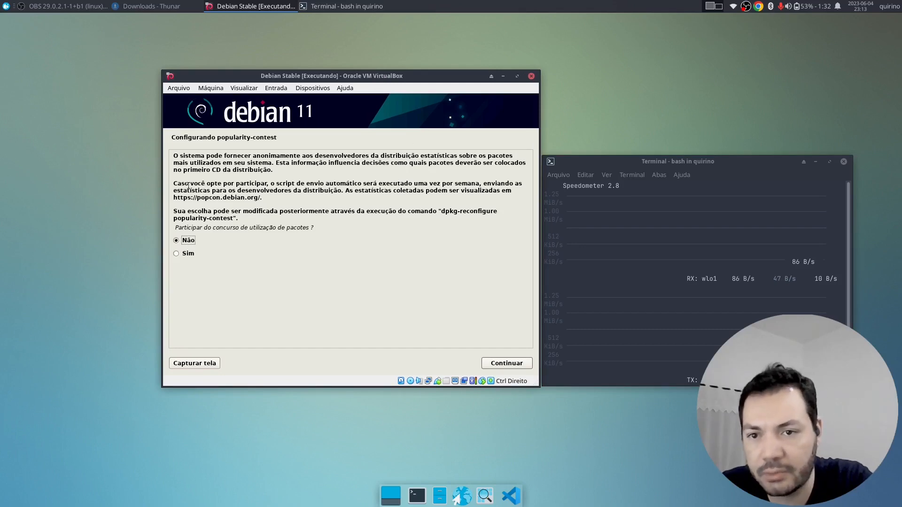
pyautogui.moveTo(259, 197); pyautogui.dragTo(165, 174)
pyautogui.click(303, 208)
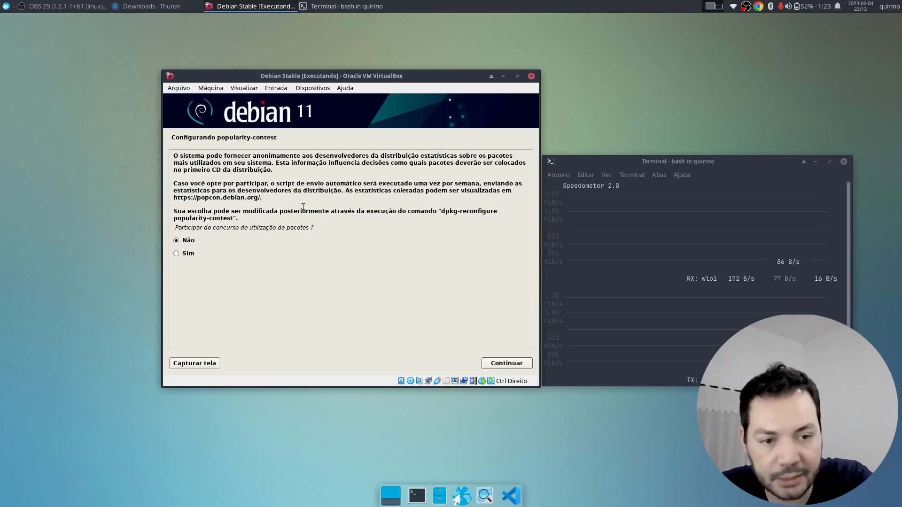
pyautogui.tripleClick(297, 229)
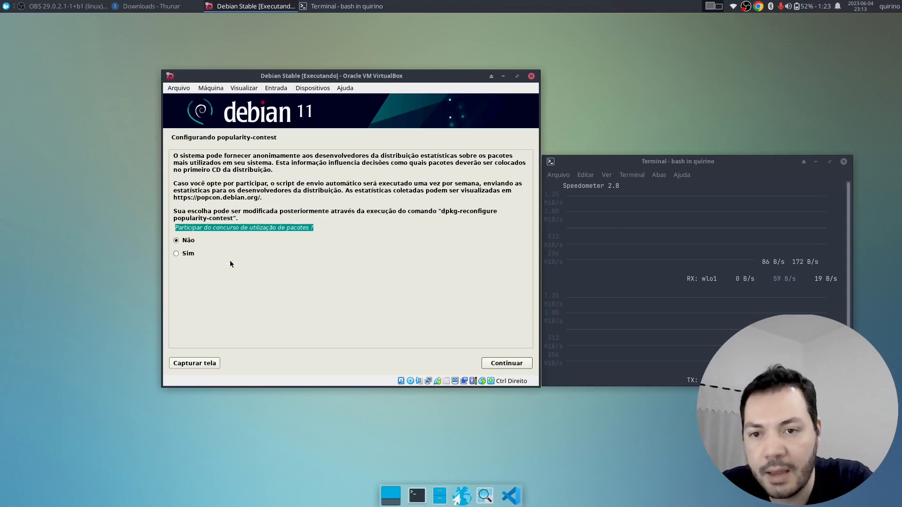
pyautogui.click(213, 257)
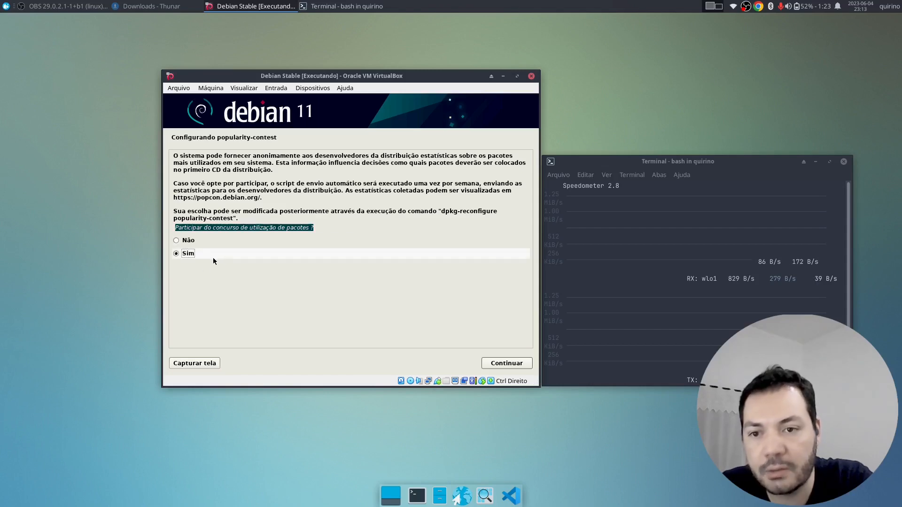
pyautogui.click(262, 242)
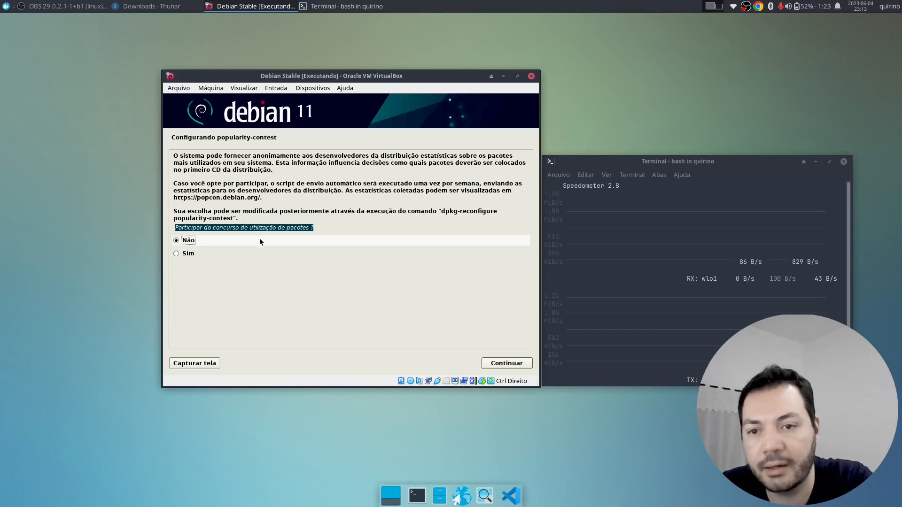
pyautogui.click(272, 227)
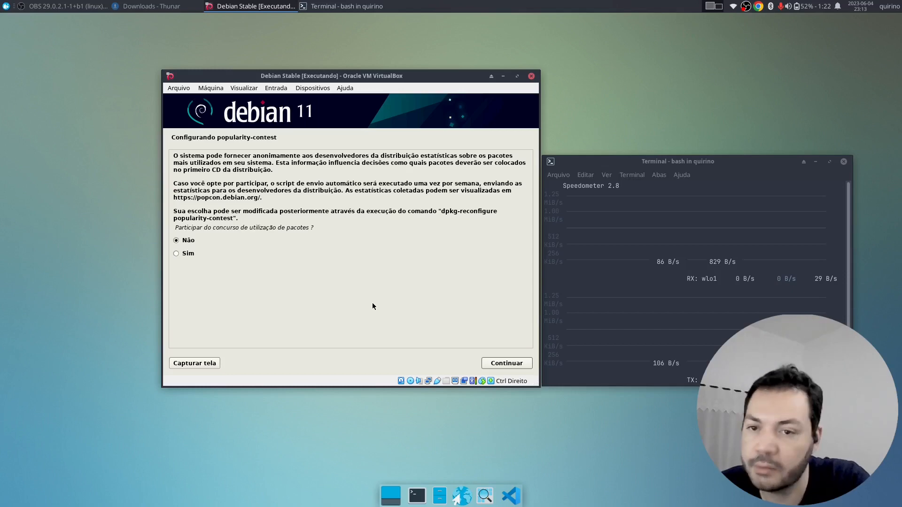
pyautogui.click(517, 364)
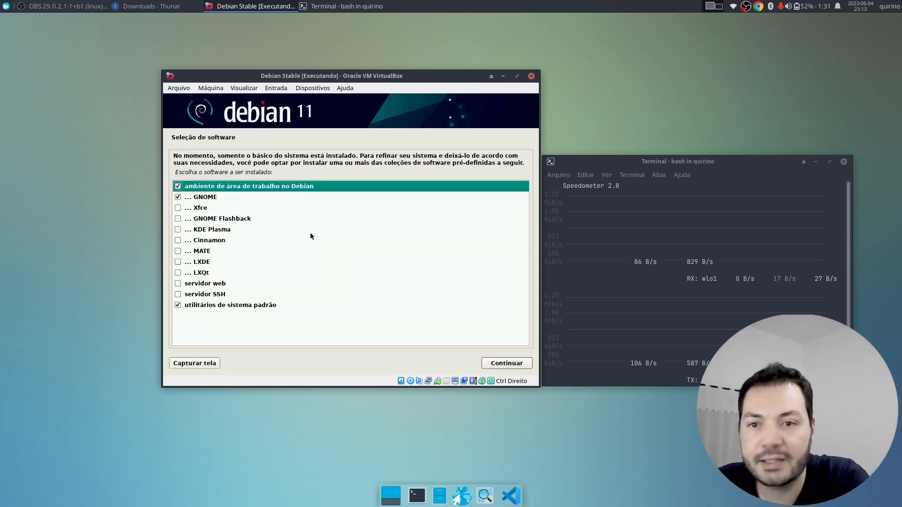
# - Untick the Debian desktop environment, GNOME and Xfce, keep standard system utilities, and continue
pyautogui.click(178, 197)
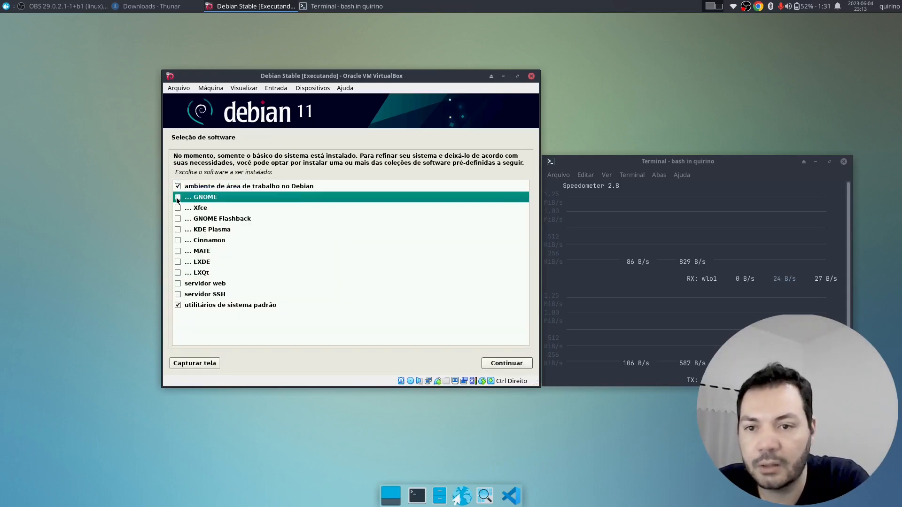
pyautogui.click(178, 186)
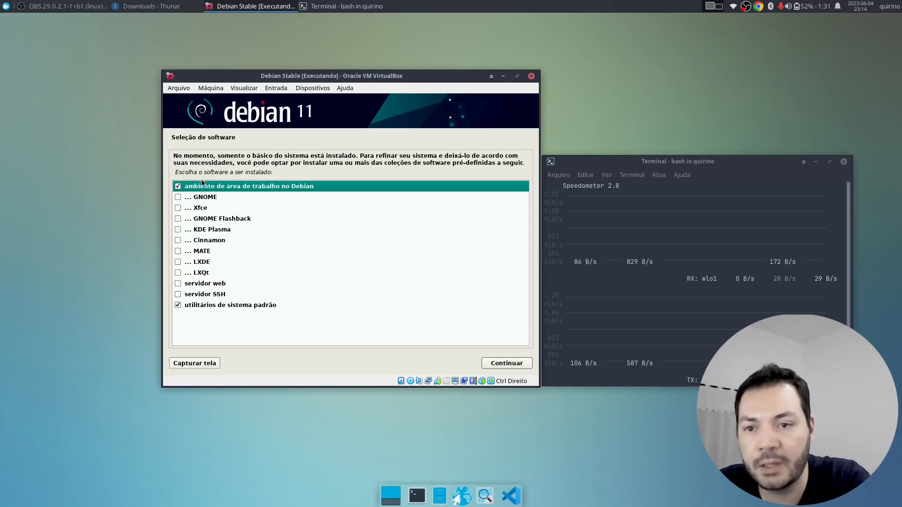
pyautogui.click(178, 188)
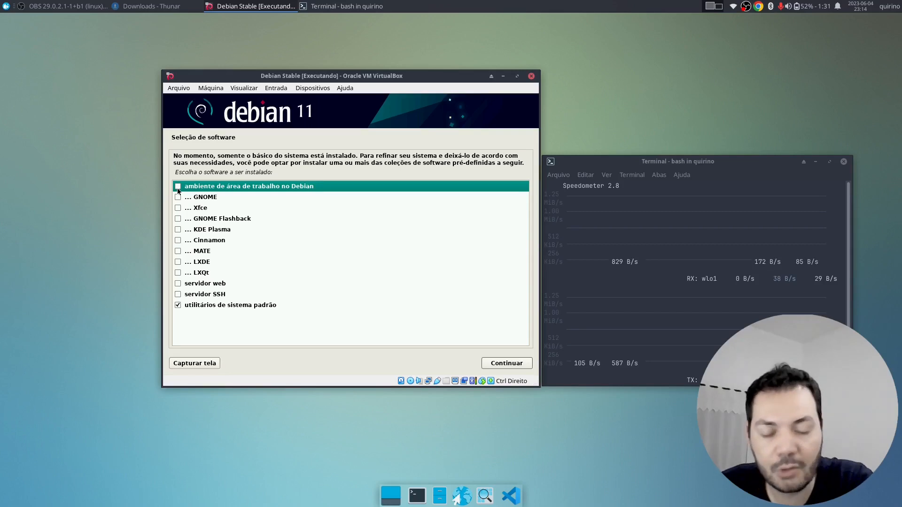
pyautogui.click(178, 187)
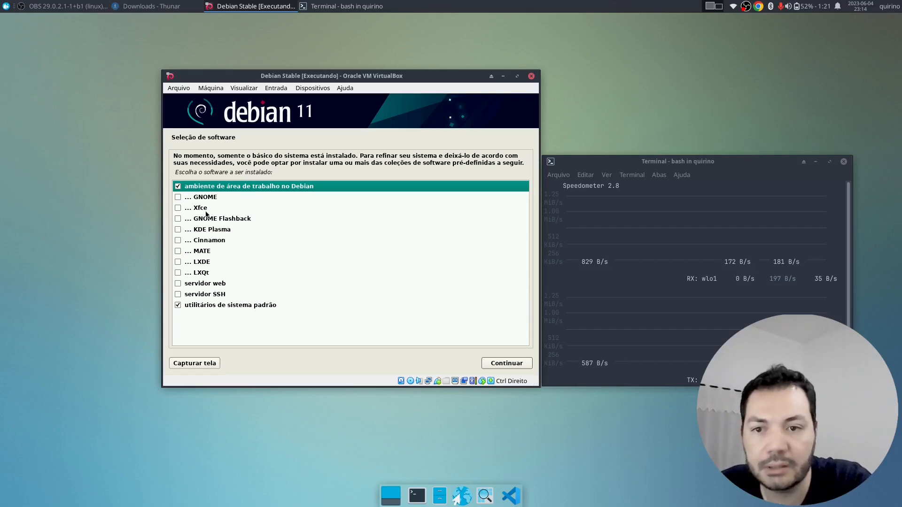
pyautogui.click(178, 187)
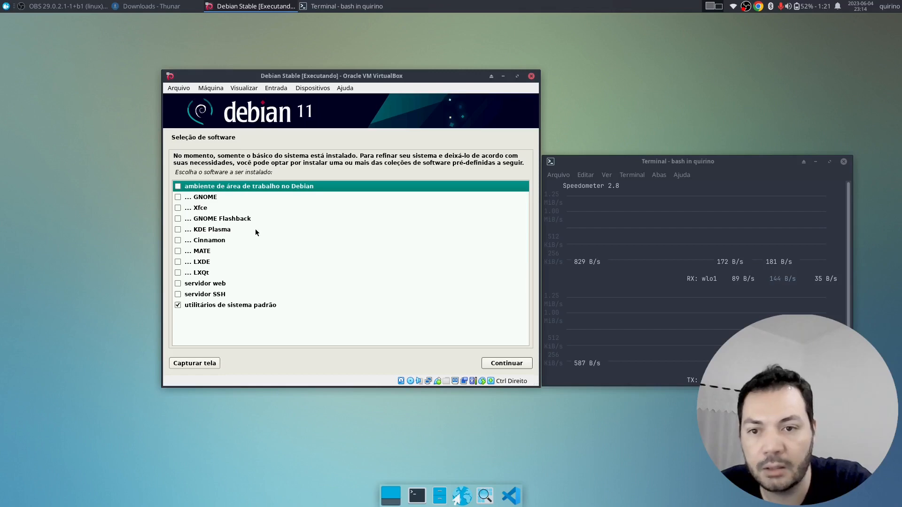
pyautogui.click(177, 187)
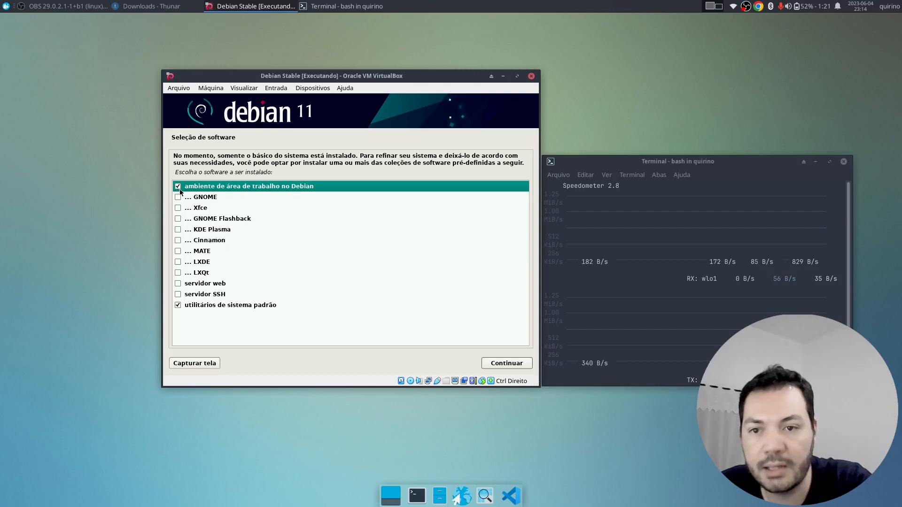
pyautogui.click(179, 197)
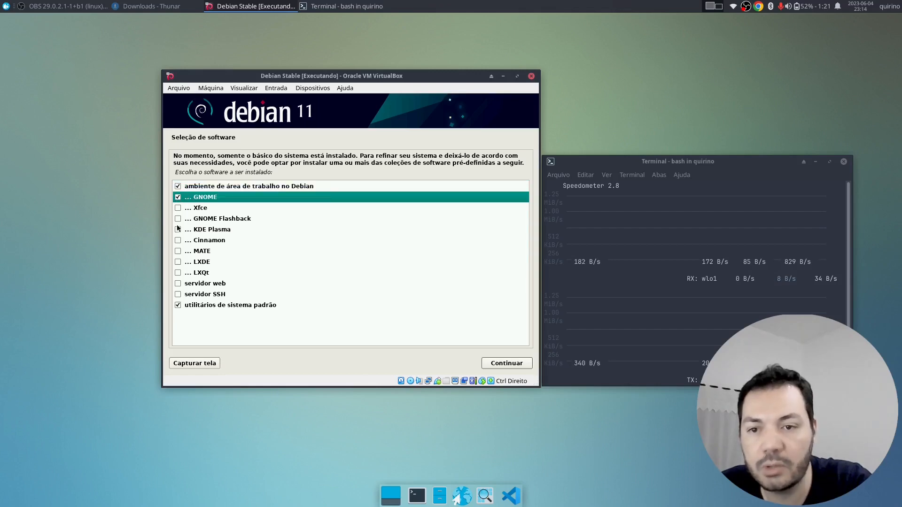
pyautogui.click(178, 187)
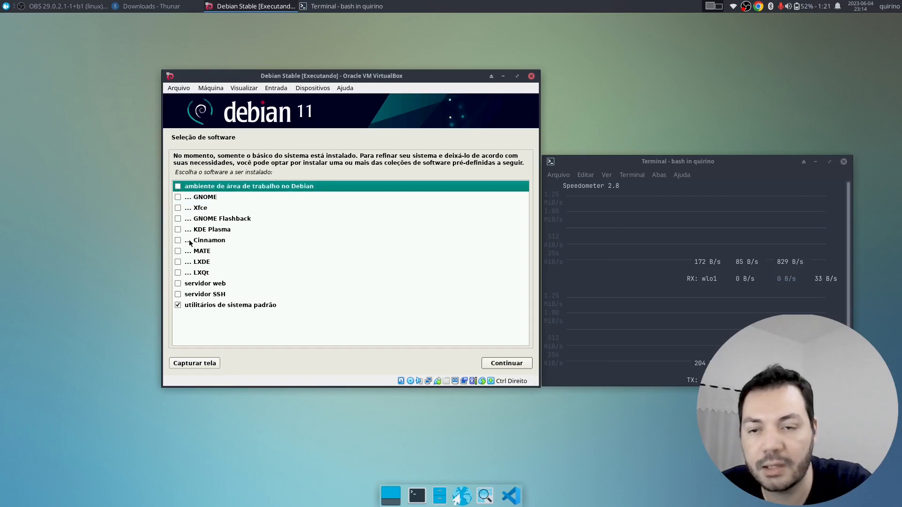
pyautogui.click(178, 207)
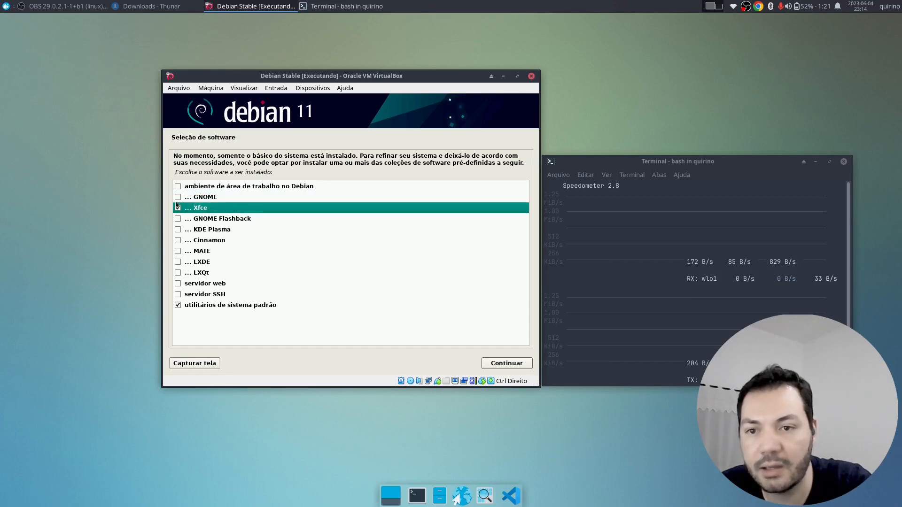
pyautogui.click(178, 186)
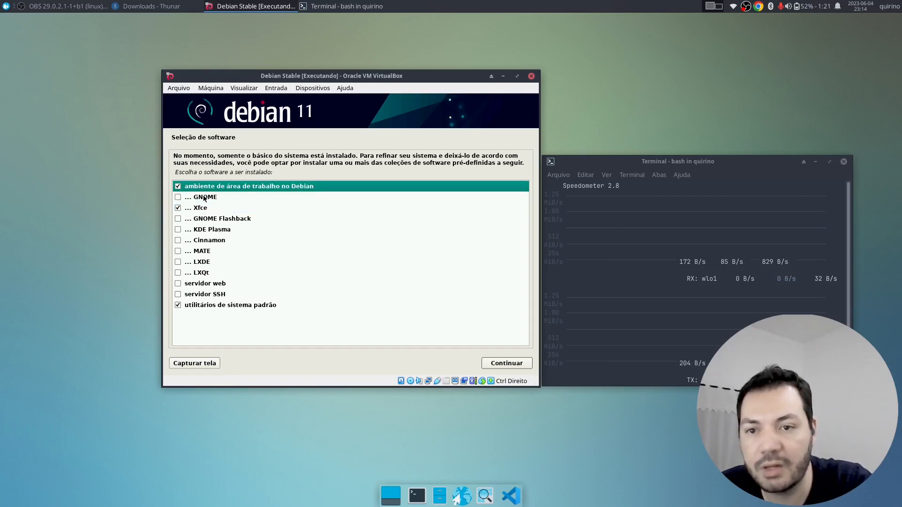
pyautogui.click(178, 187)
pyautogui.click(178, 208)
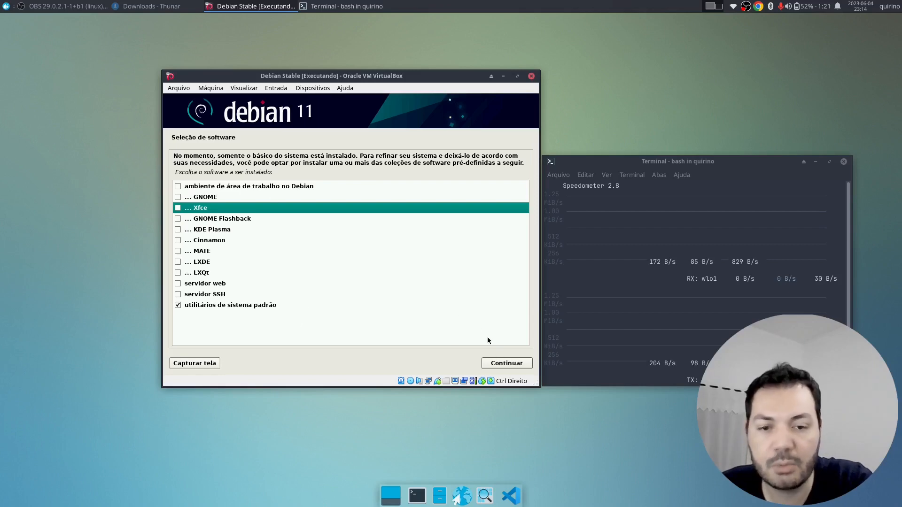
pyautogui.click(511, 363)
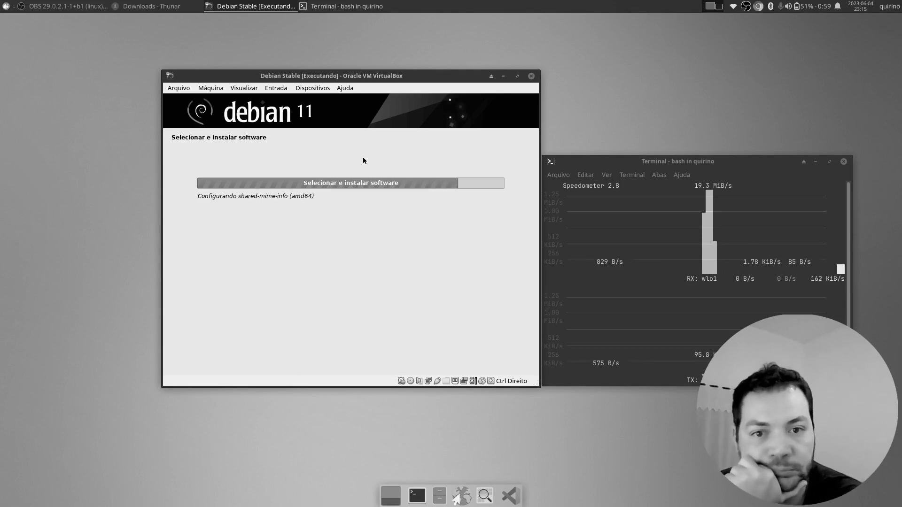
# - Move the speed-monitor terminal to the lower-right corner while the software installs
pyautogui.moveTo(705, 162); pyautogui.dragTo(742, 274)
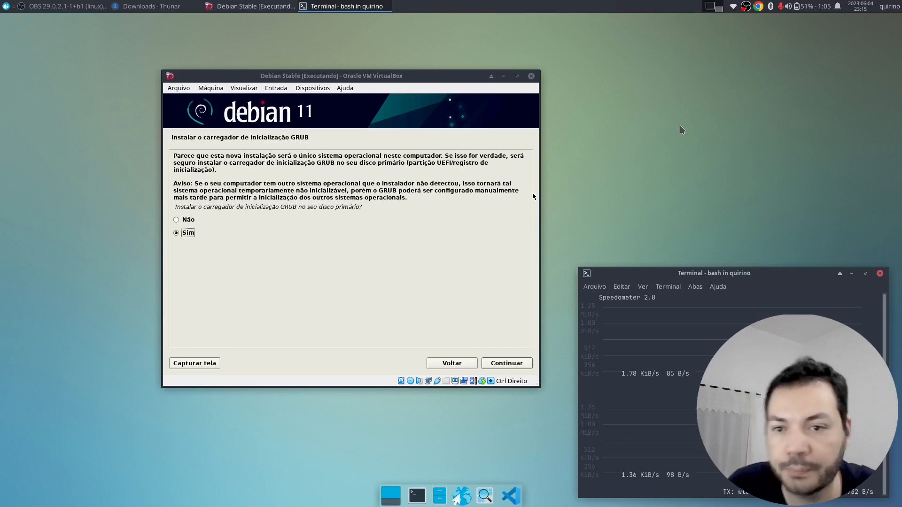
# - Answer Sim to installing GRUB on the primary disk, after briefly picking Não, and continue
pyautogui.click(365, 77)
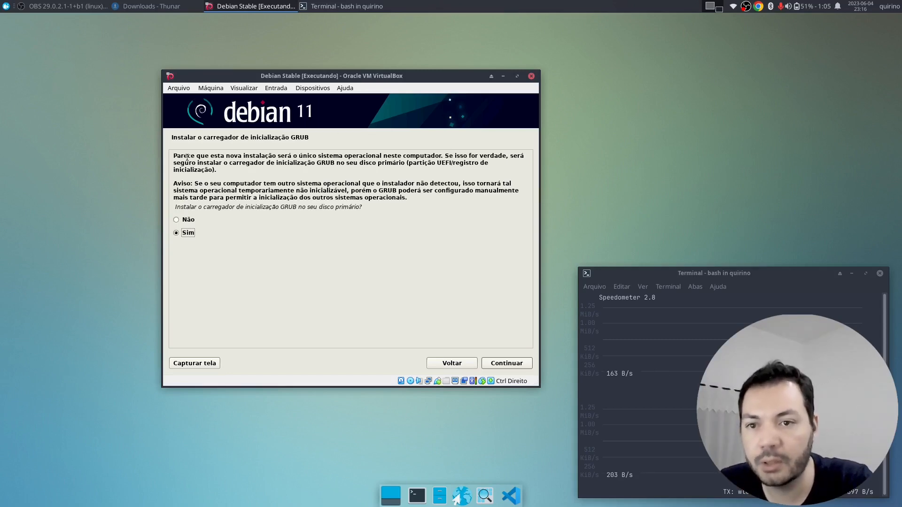
pyautogui.moveTo(174, 155); pyautogui.dragTo(353, 212)
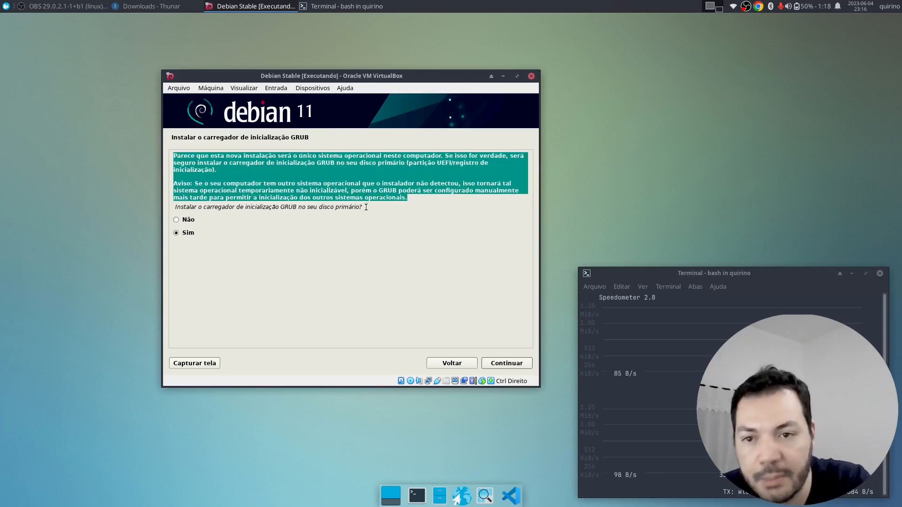
pyautogui.moveTo(336, 175); pyautogui.dragTo(344, 163)
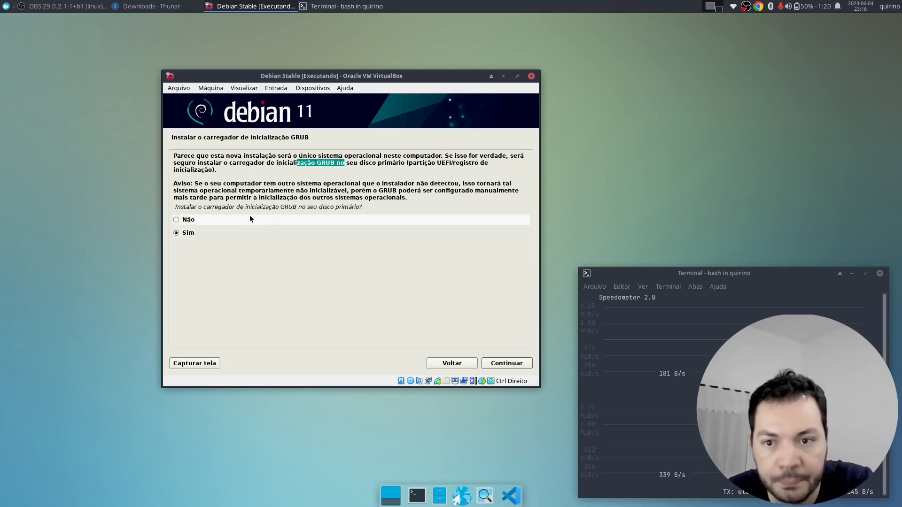
pyautogui.moveTo(177, 207); pyautogui.dragTo(373, 199)
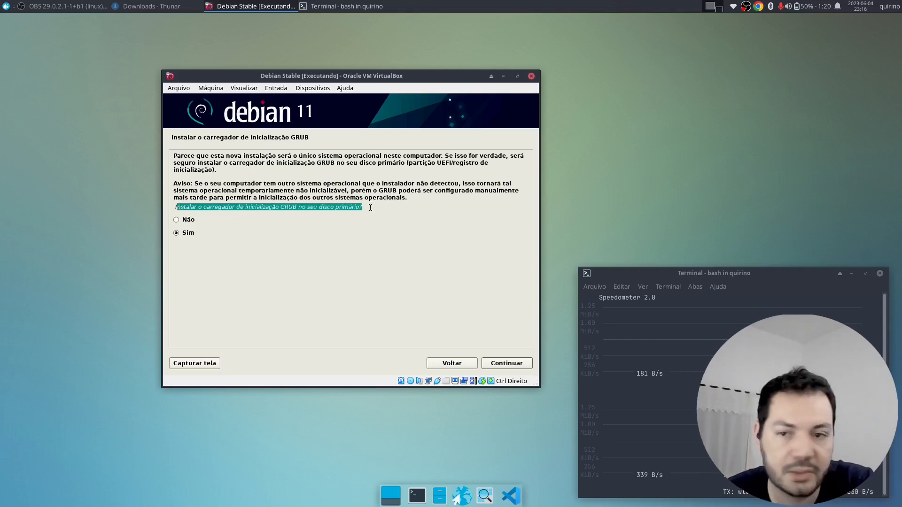
pyautogui.click(262, 219)
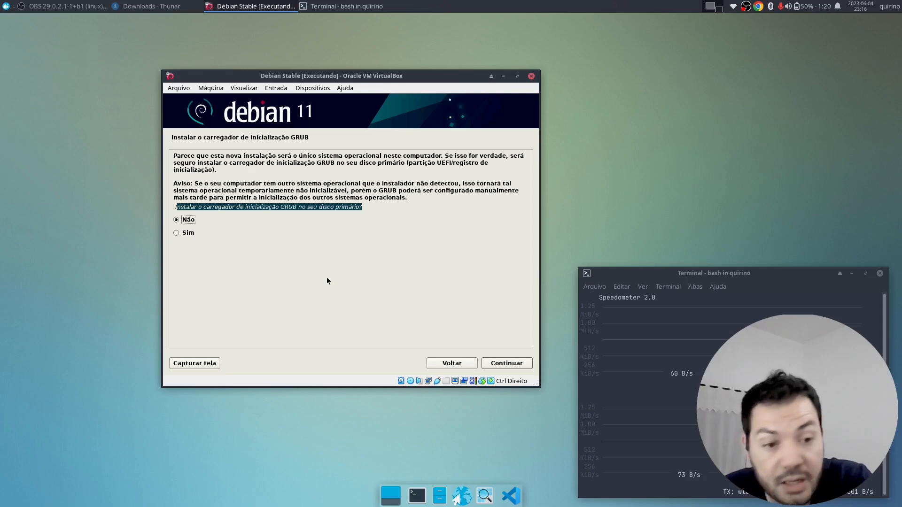
pyautogui.click(244, 231)
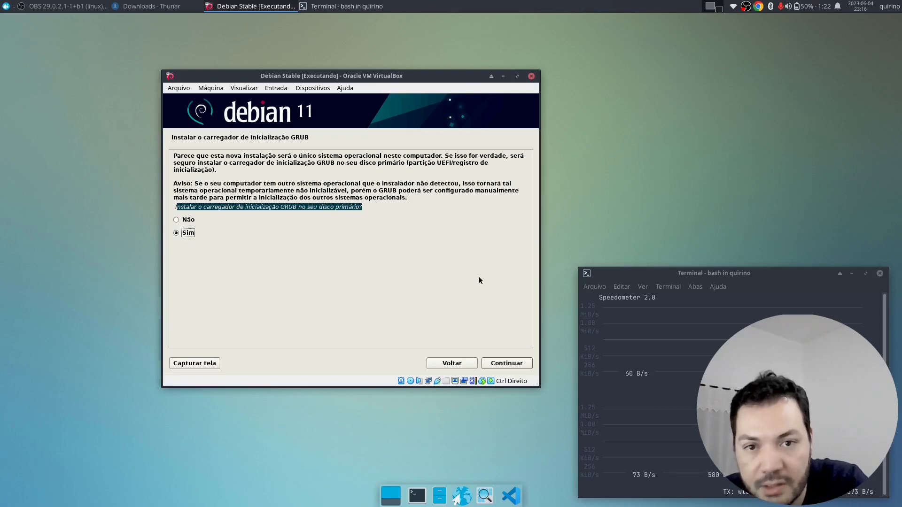
pyautogui.click(510, 365)
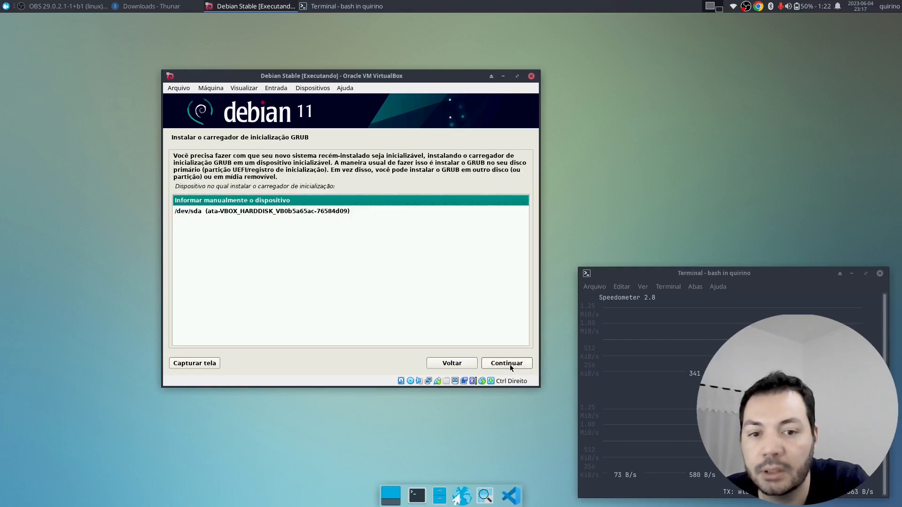
# - Select /dev/sda (ata-VBOX_HARDDISK) as the GRUB boot loader device
pyautogui.click(308, 213)
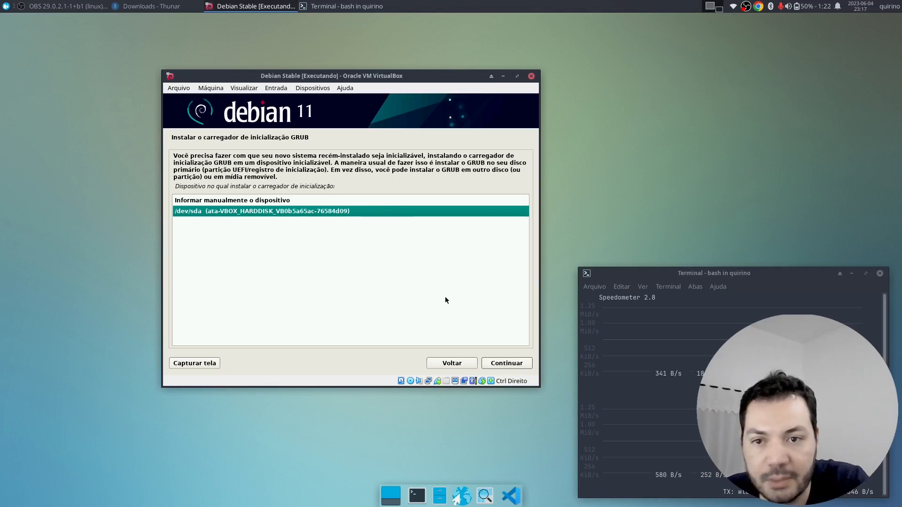
# - Install GRUB on /dev/sda, wait for Instalação completada, then continue to reboot
pyautogui.click(514, 368)
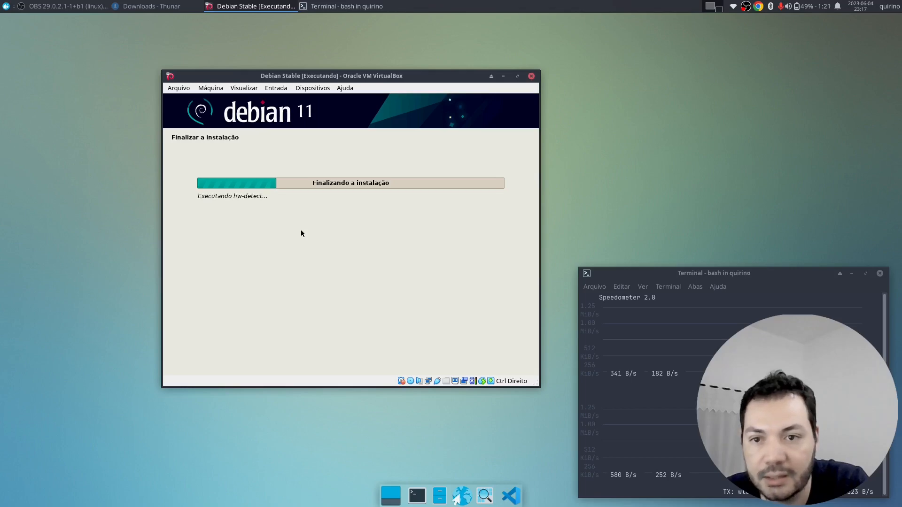
pyautogui.moveTo(243, 197); pyautogui.dragTo(310, 210)
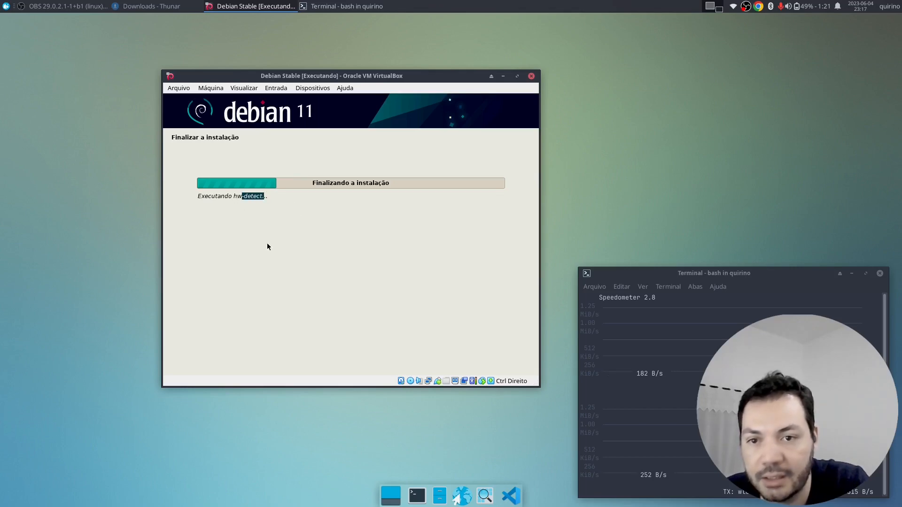
pyautogui.click(257, 198)
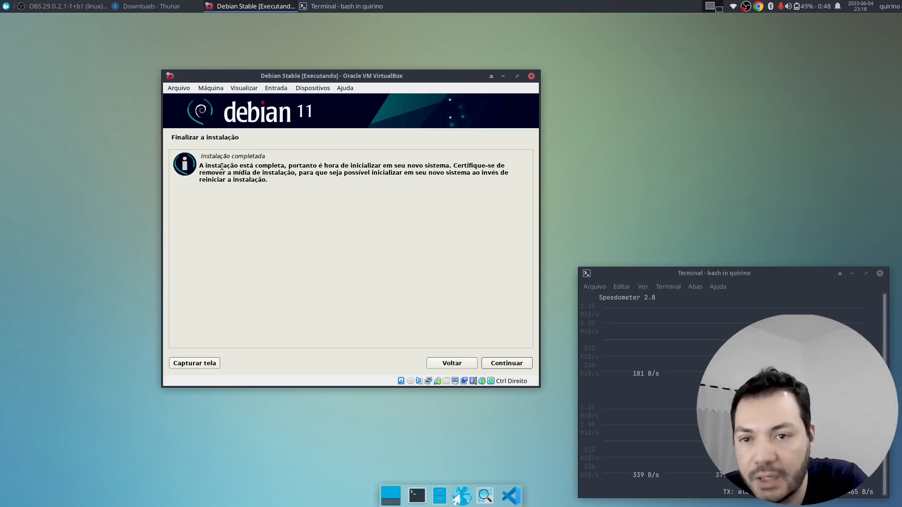
pyautogui.moveTo(222, 166); pyautogui.dragTo(270, 185)
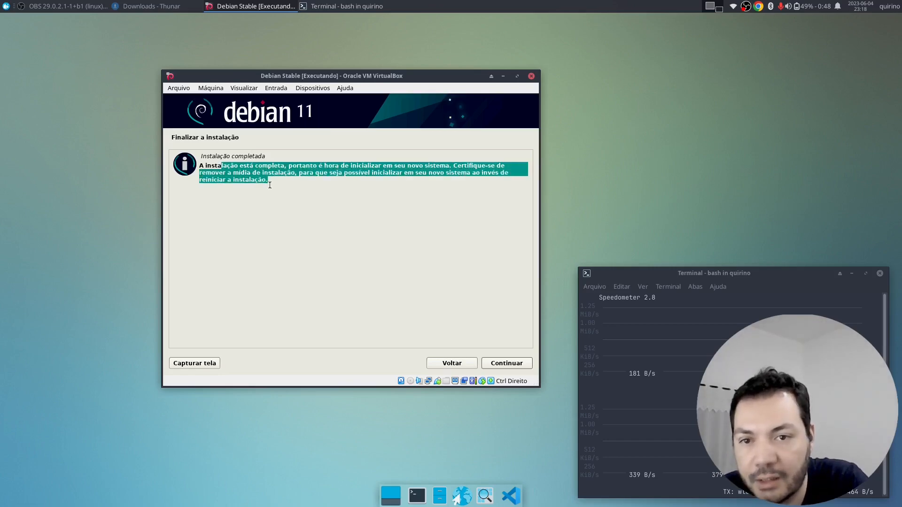
pyautogui.click(517, 361)
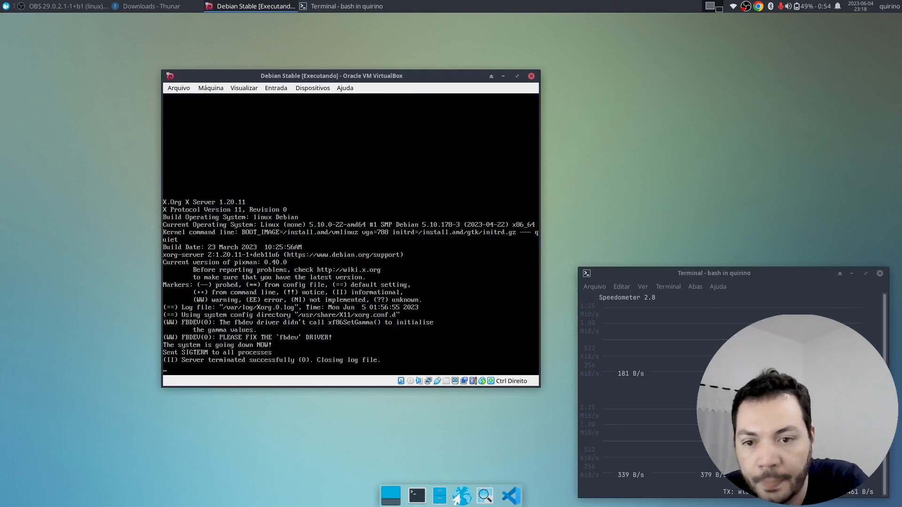
# - Check Discos Ópticos in the Dispositivos menu, then let Debian boot to the tty1 login
pyautogui.click(319, 87)
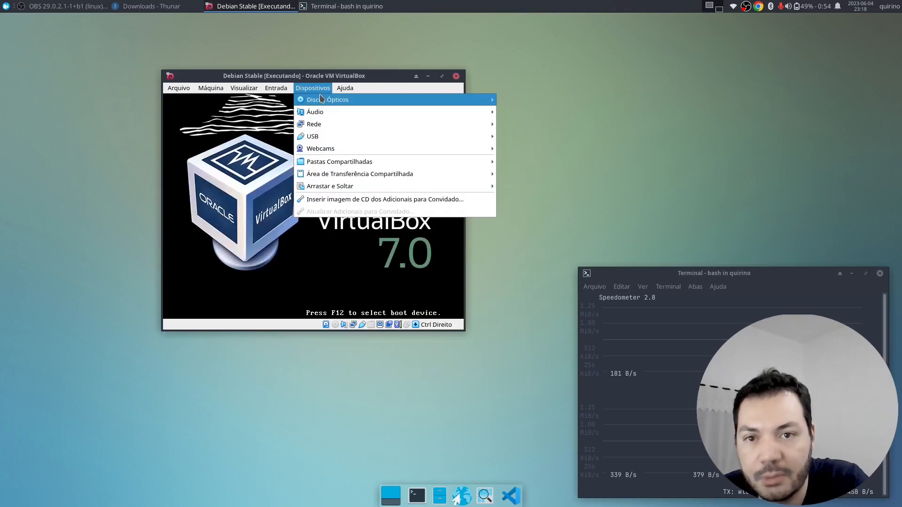
pyautogui.moveTo(449, 101)
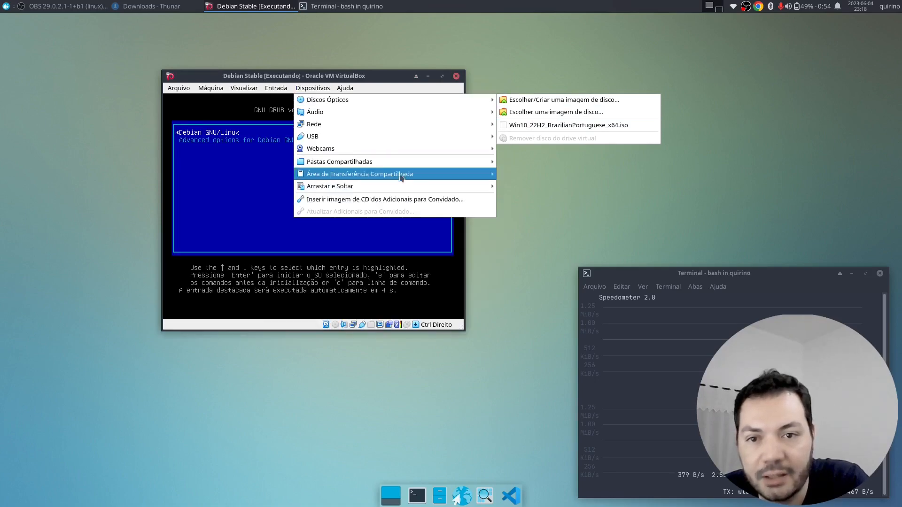
pyautogui.moveTo(427, 150)
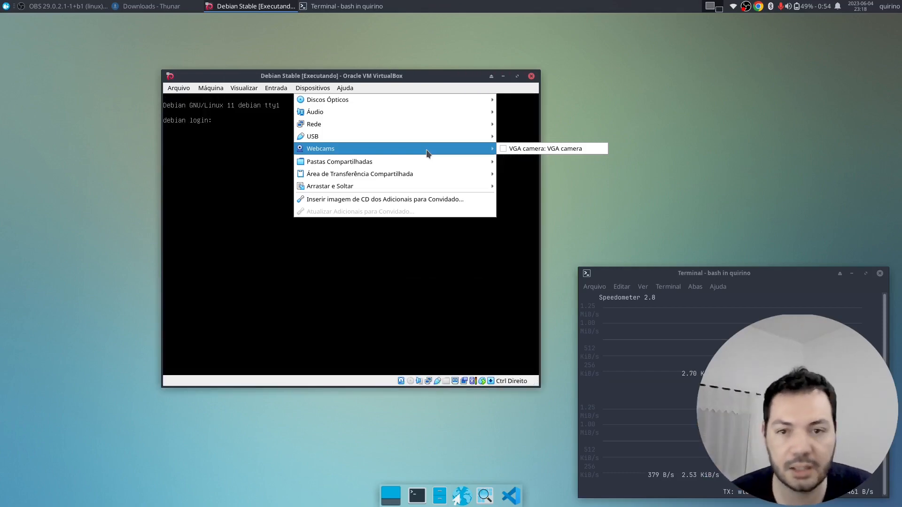
pyautogui.moveTo(360, 102)
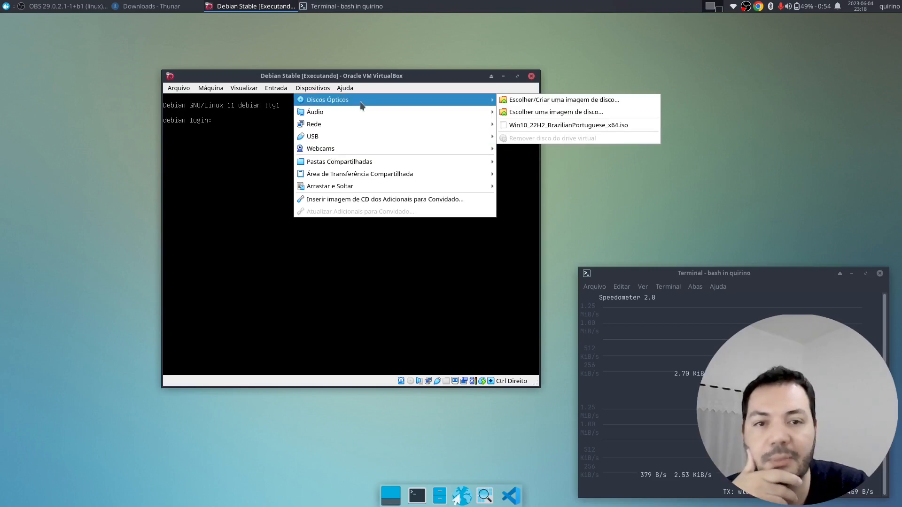
pyautogui.click(368, 79)
pyautogui.moveTo(342, 77); pyautogui.dragTo(371, 76)
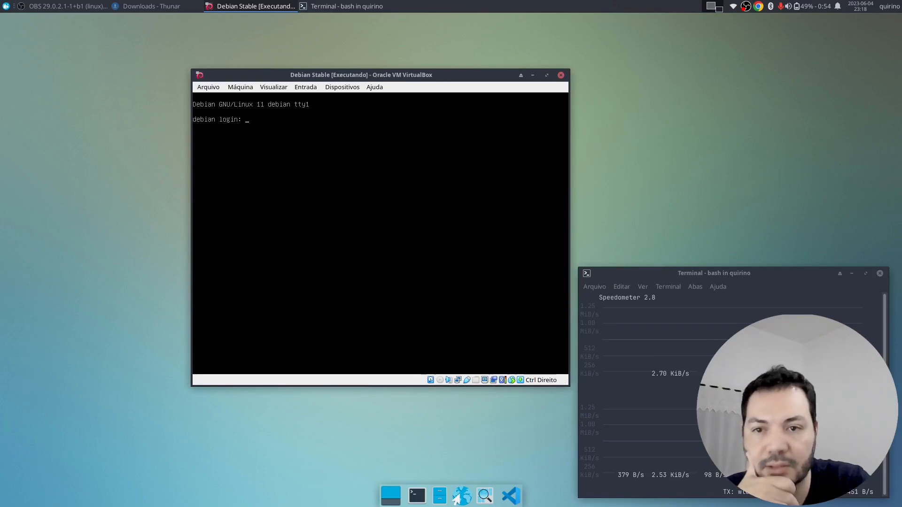
# - Log in at the tty1 prompt with the user's name and password, then clear the console
pyautogui.write('quirino')
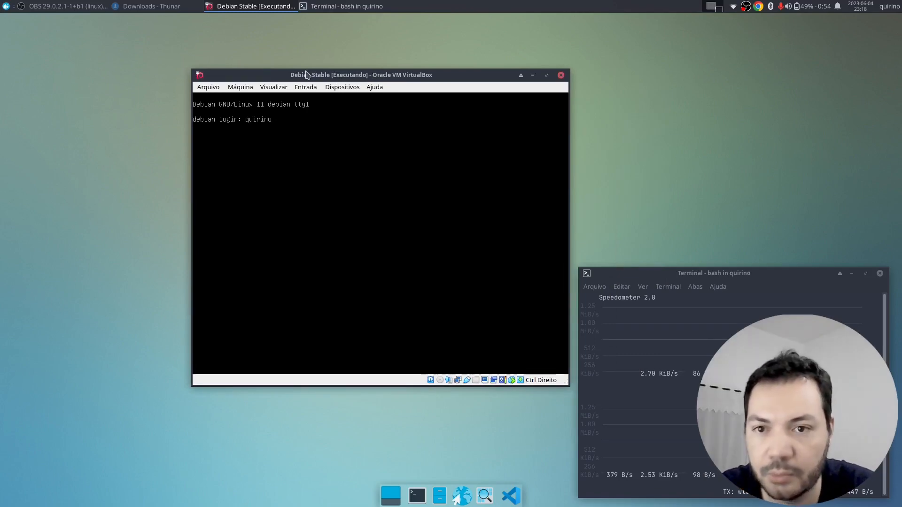
pyautogui.press('Return')
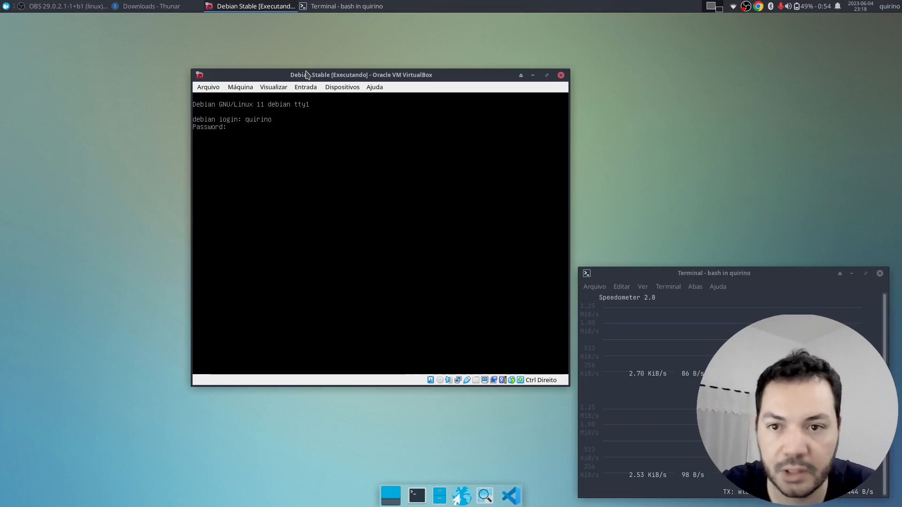
pyautogui.press('Return')
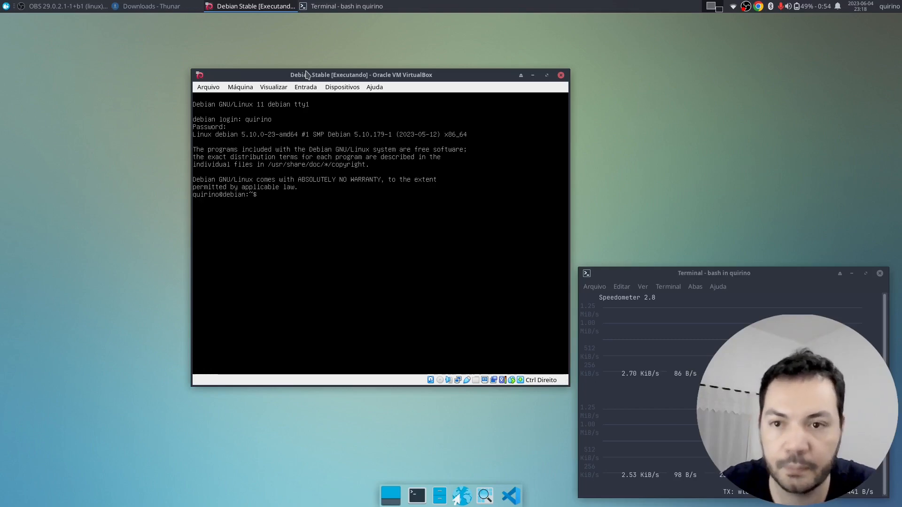
pyautogui.write('cl')
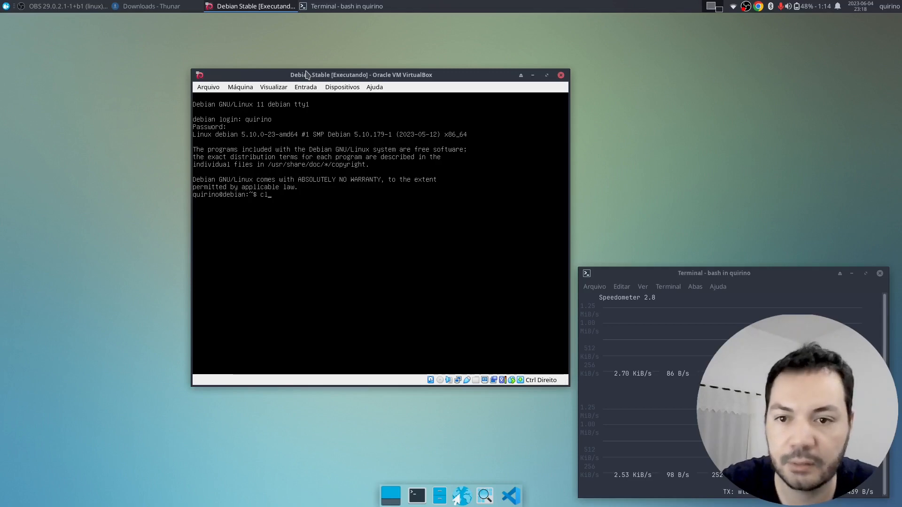
pyautogui.write('ear')
pyautogui.press('Return')
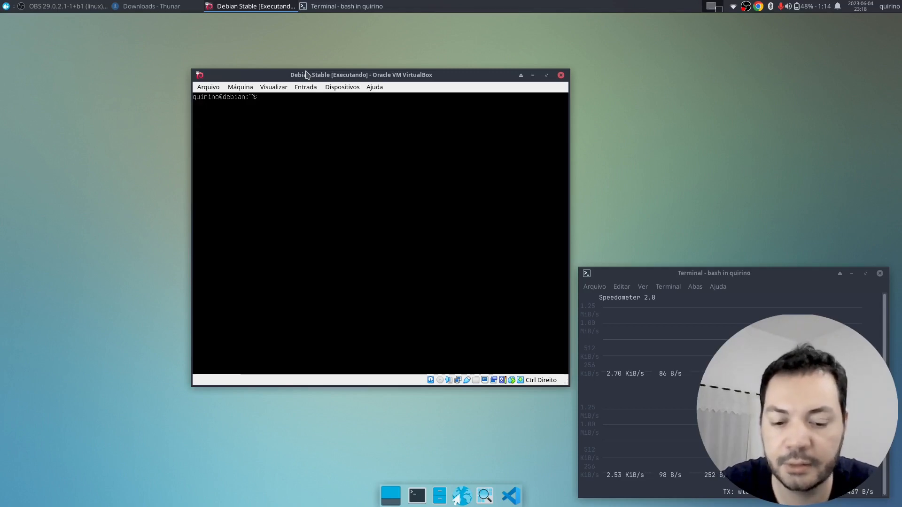
# - List the home directory, then change into /etc and list its contents
pyautogui.write('ls')
pyautogui.press('Return')
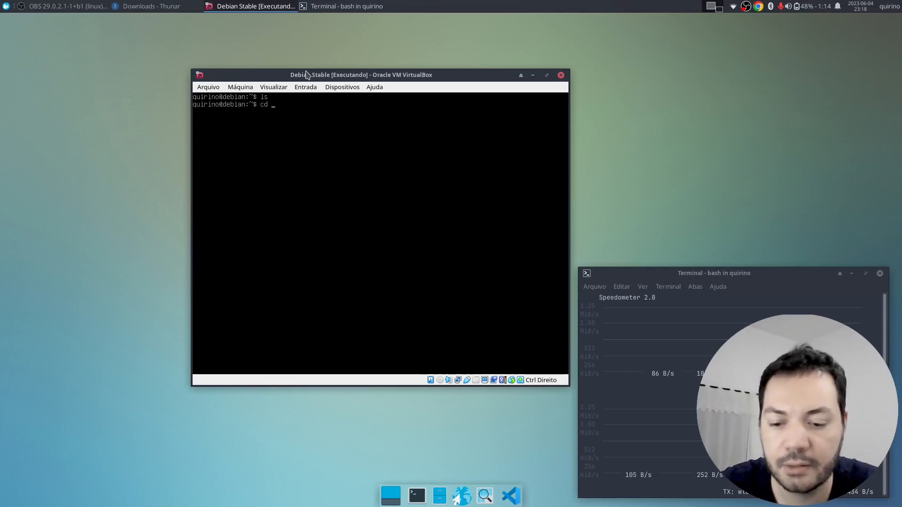
pyautogui.write('cd /etc/')
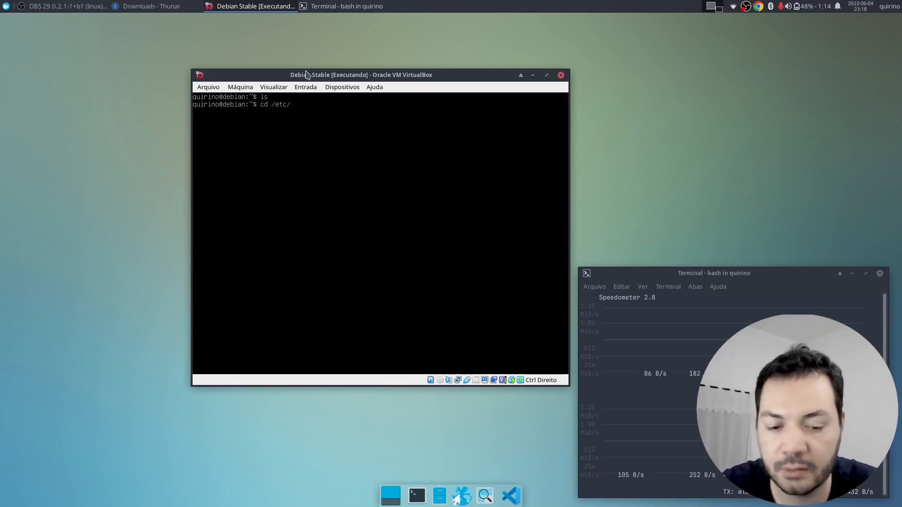
pyautogui.press('Return')
pyautogui.write('ls')
pyautogui.press('Return')
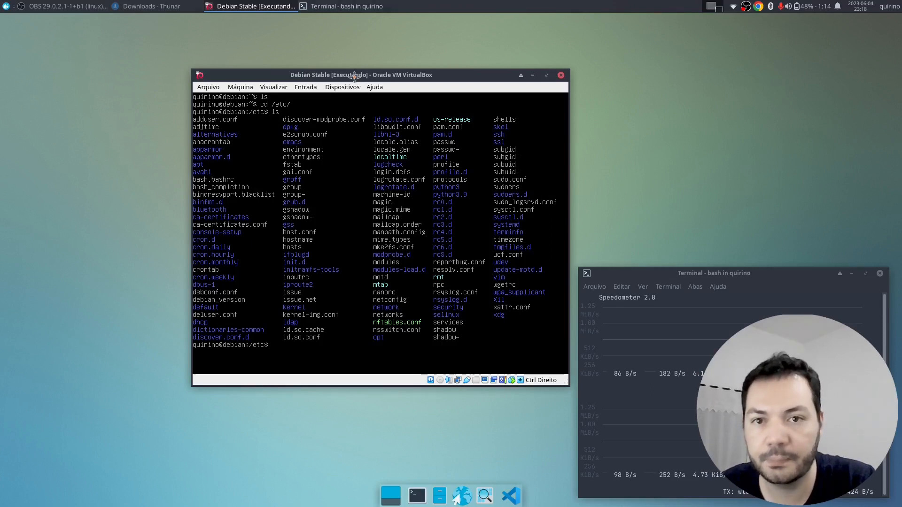
# - Move the VM window up and left, then run exit to return to the login prompt
pyautogui.moveTo(355, 76); pyautogui.dragTo(312, 63)
pyautogui.write('e')
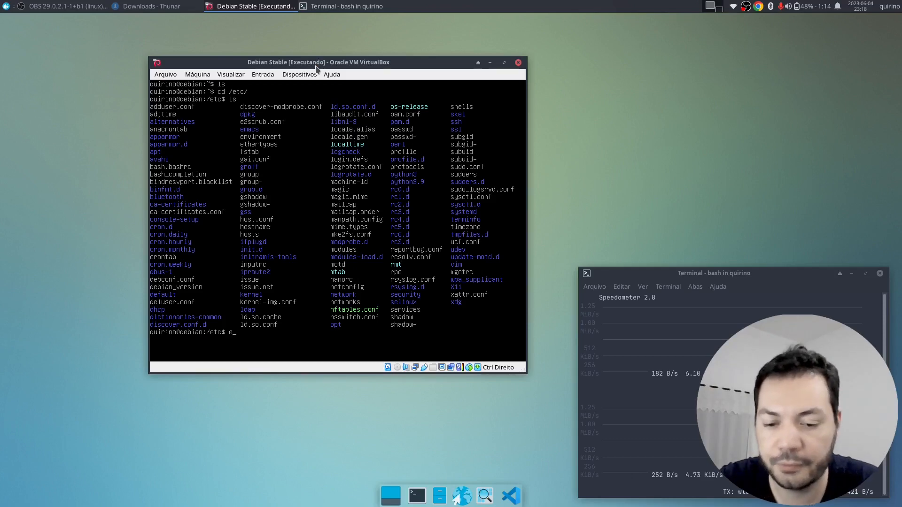
pyautogui.write('xit')
pyautogui.press('Return')
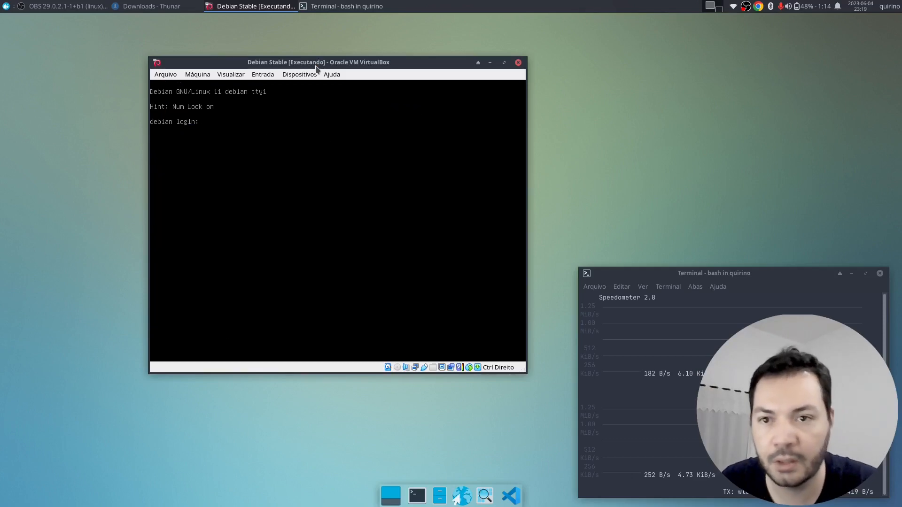